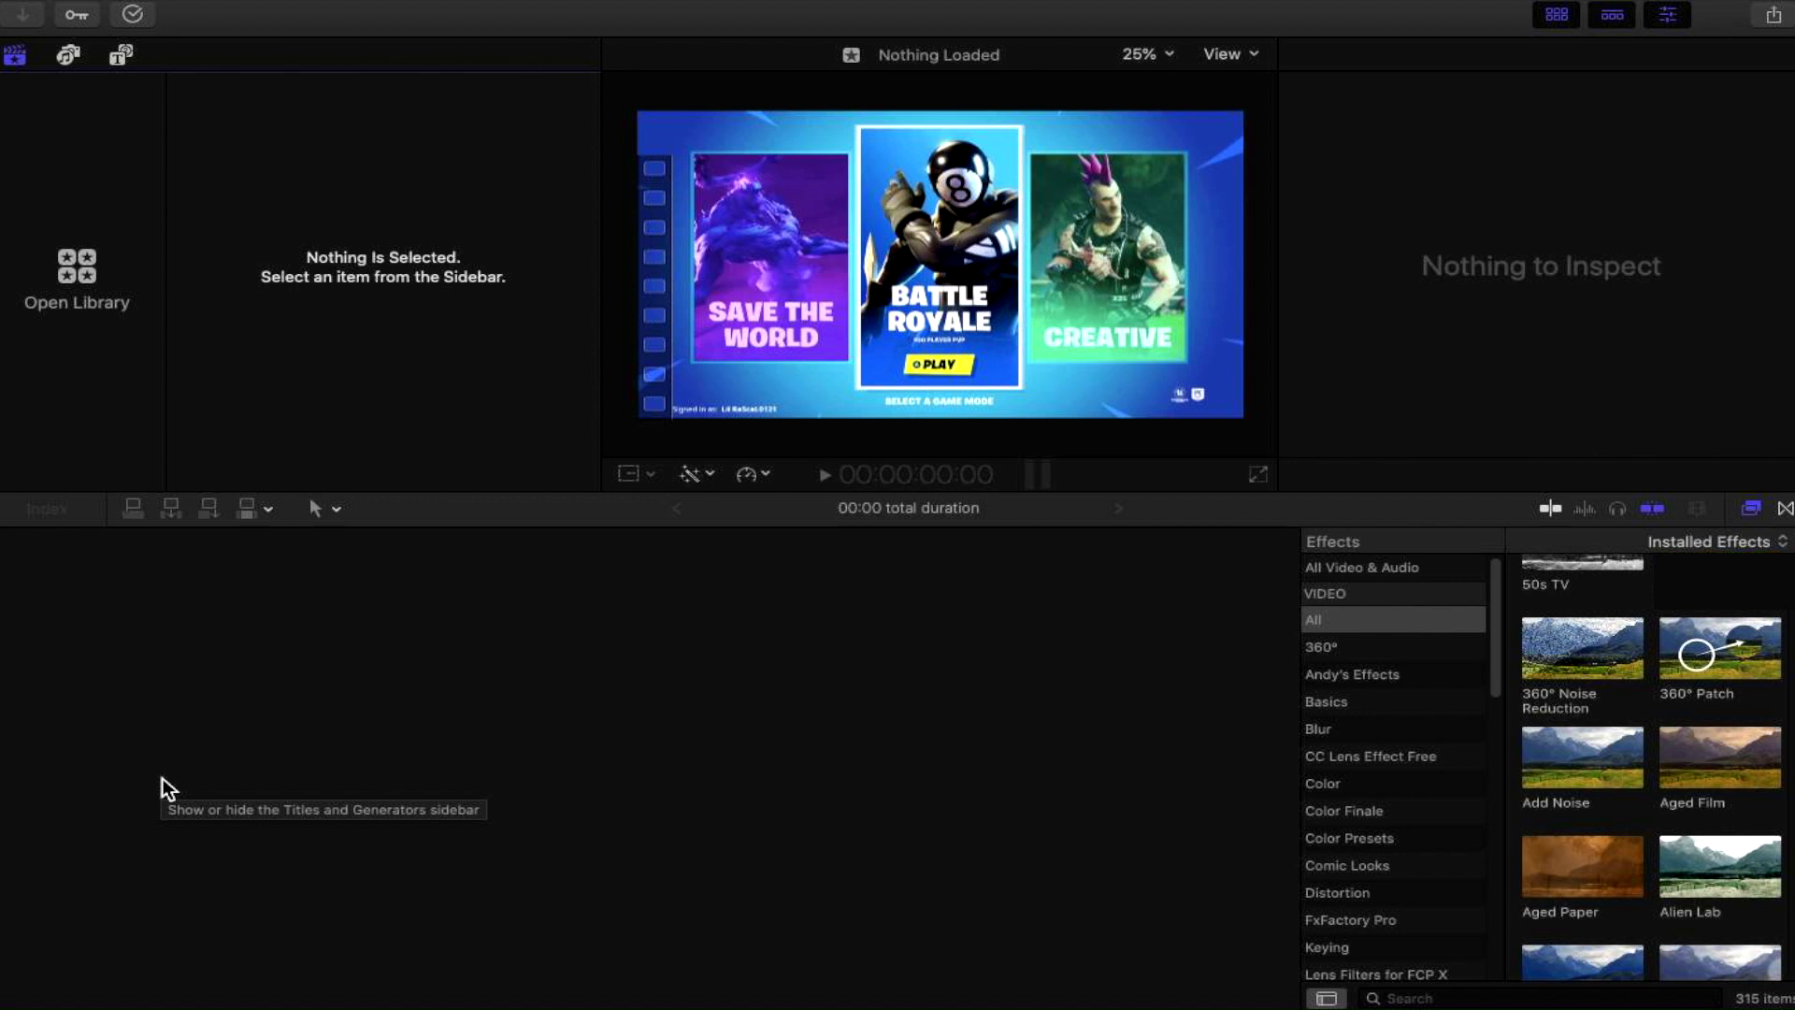
- Create a new library named "the three sixty" in the Downloads folder
mouse_move(280, 2)
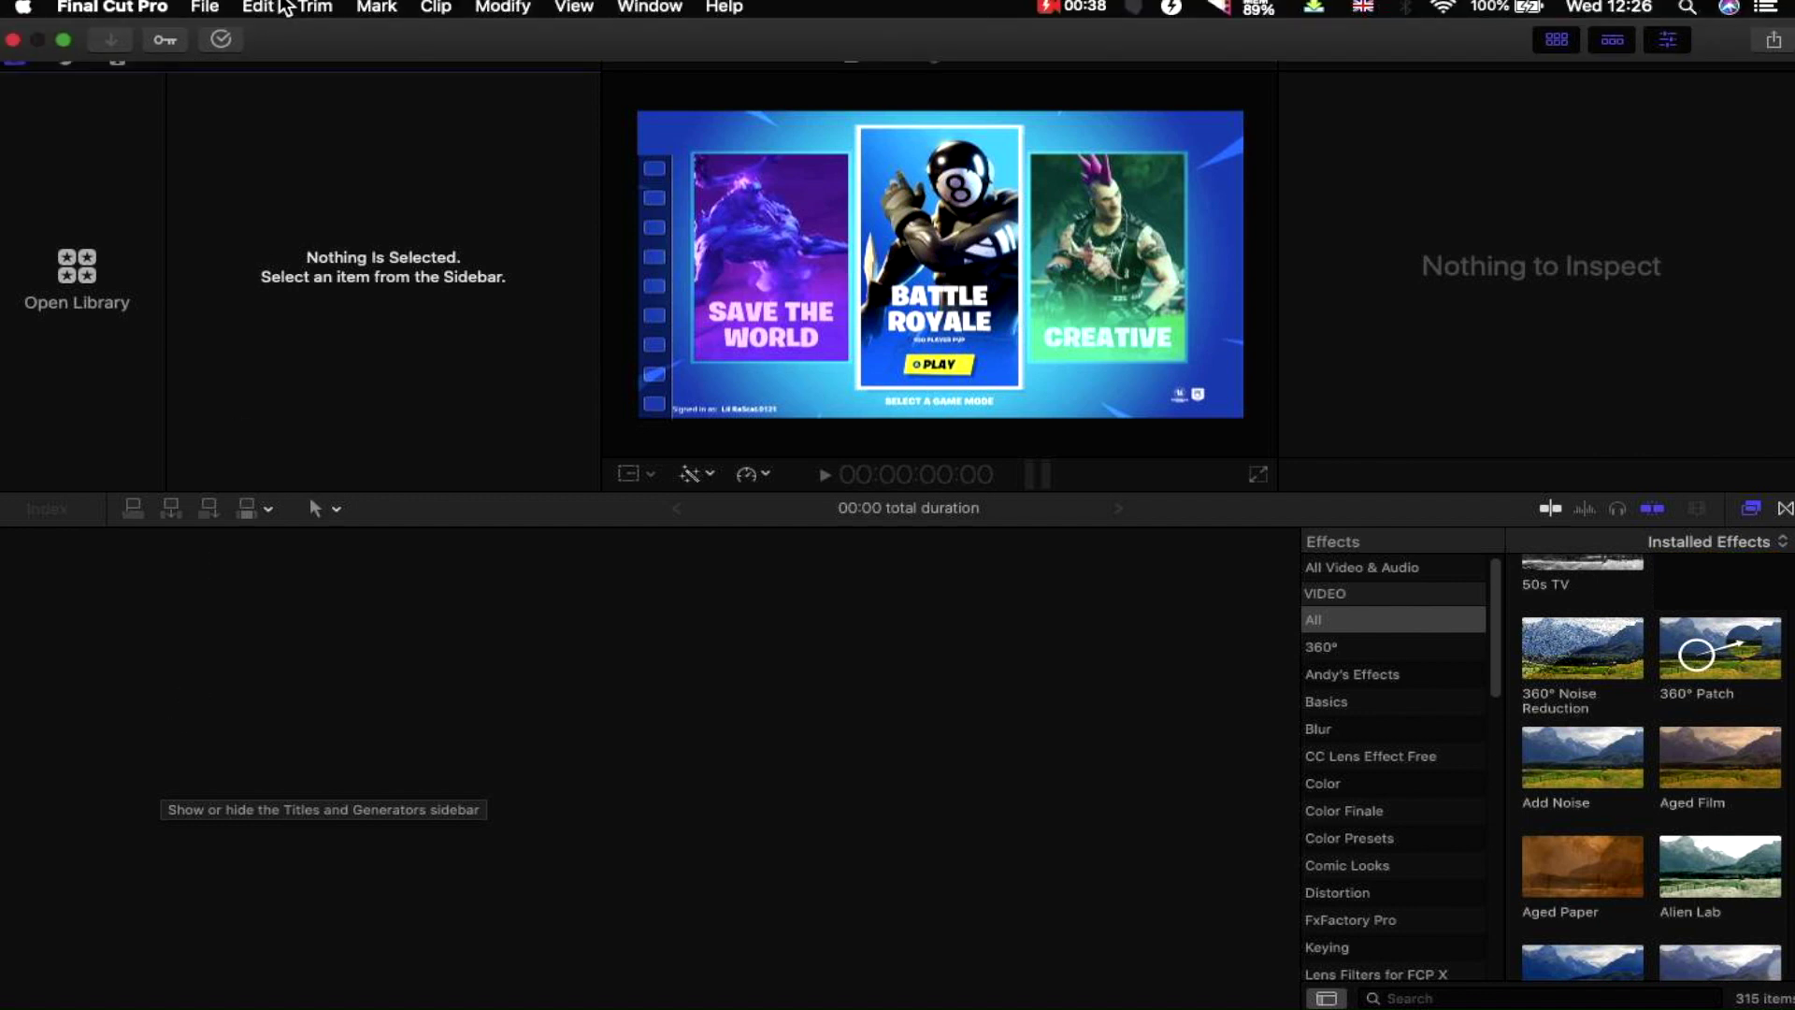
left_click(206, 7)
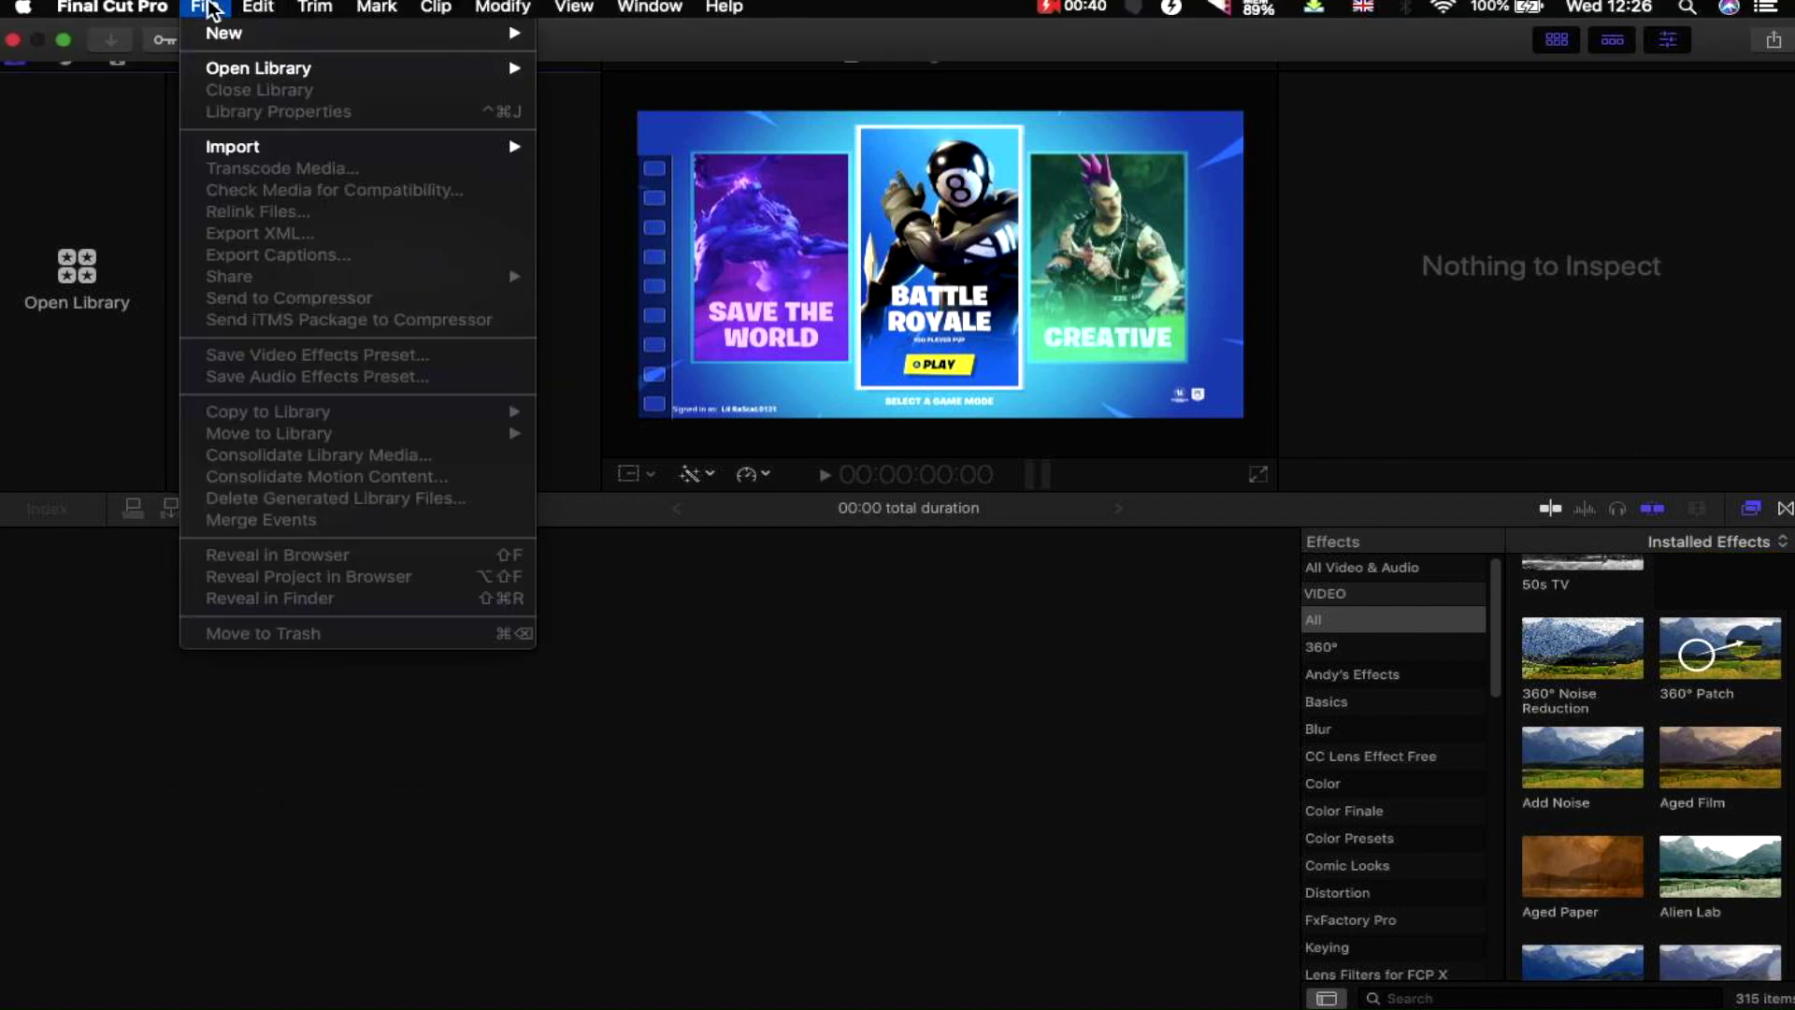
mouse_move(232, 75)
mouse_move(229, 33)
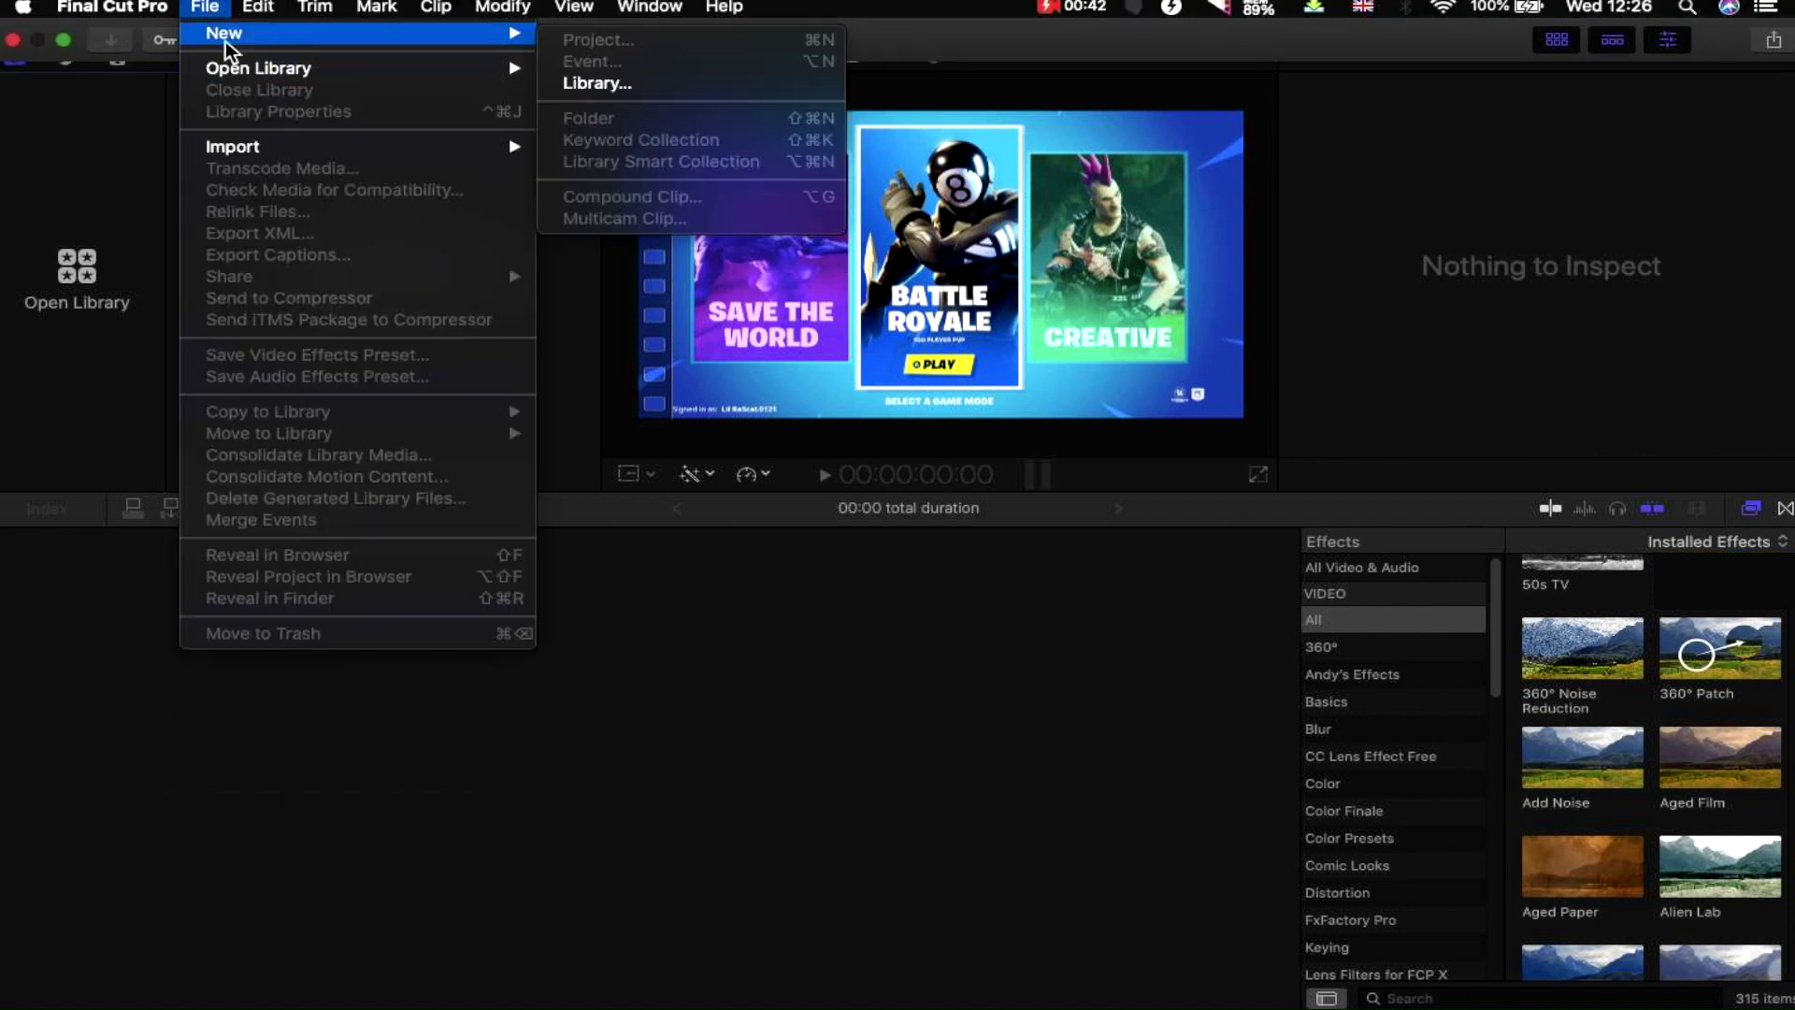
left_click(570, 82)
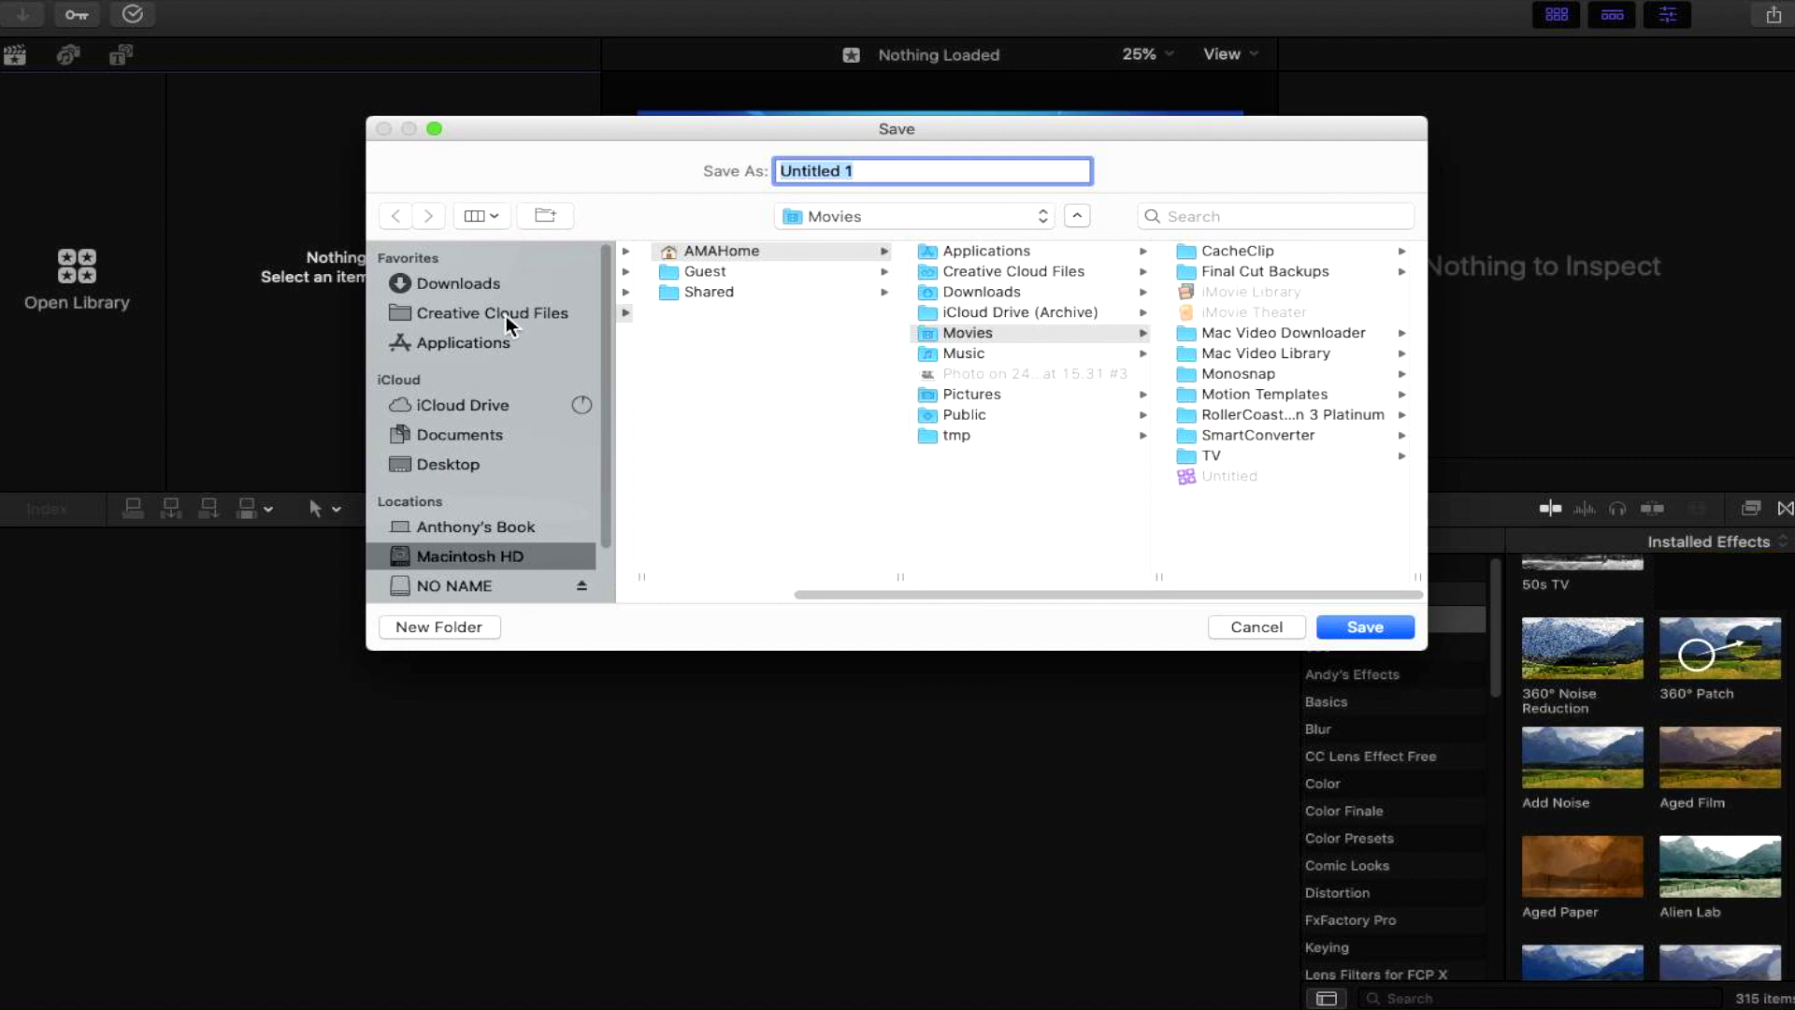
left_click(479, 288)
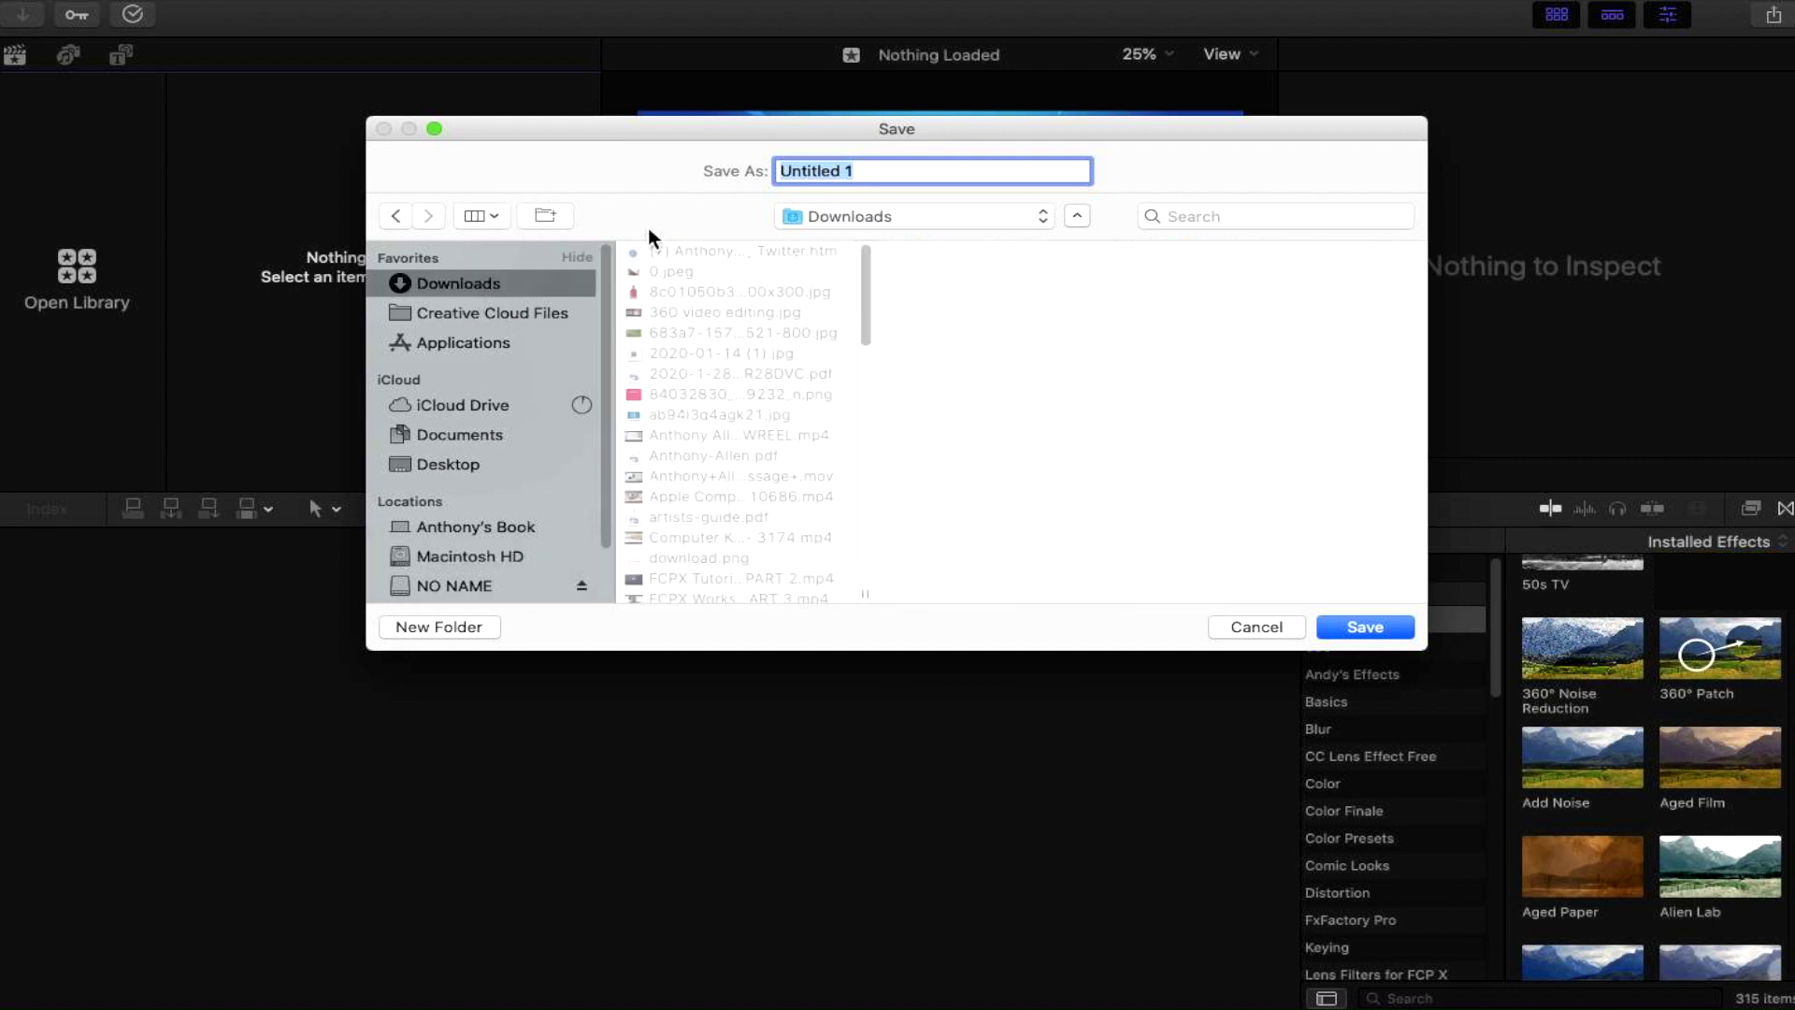
left_click(864, 167)
left_click_drag(866, 168, 799, 152)
key("BackSpace")
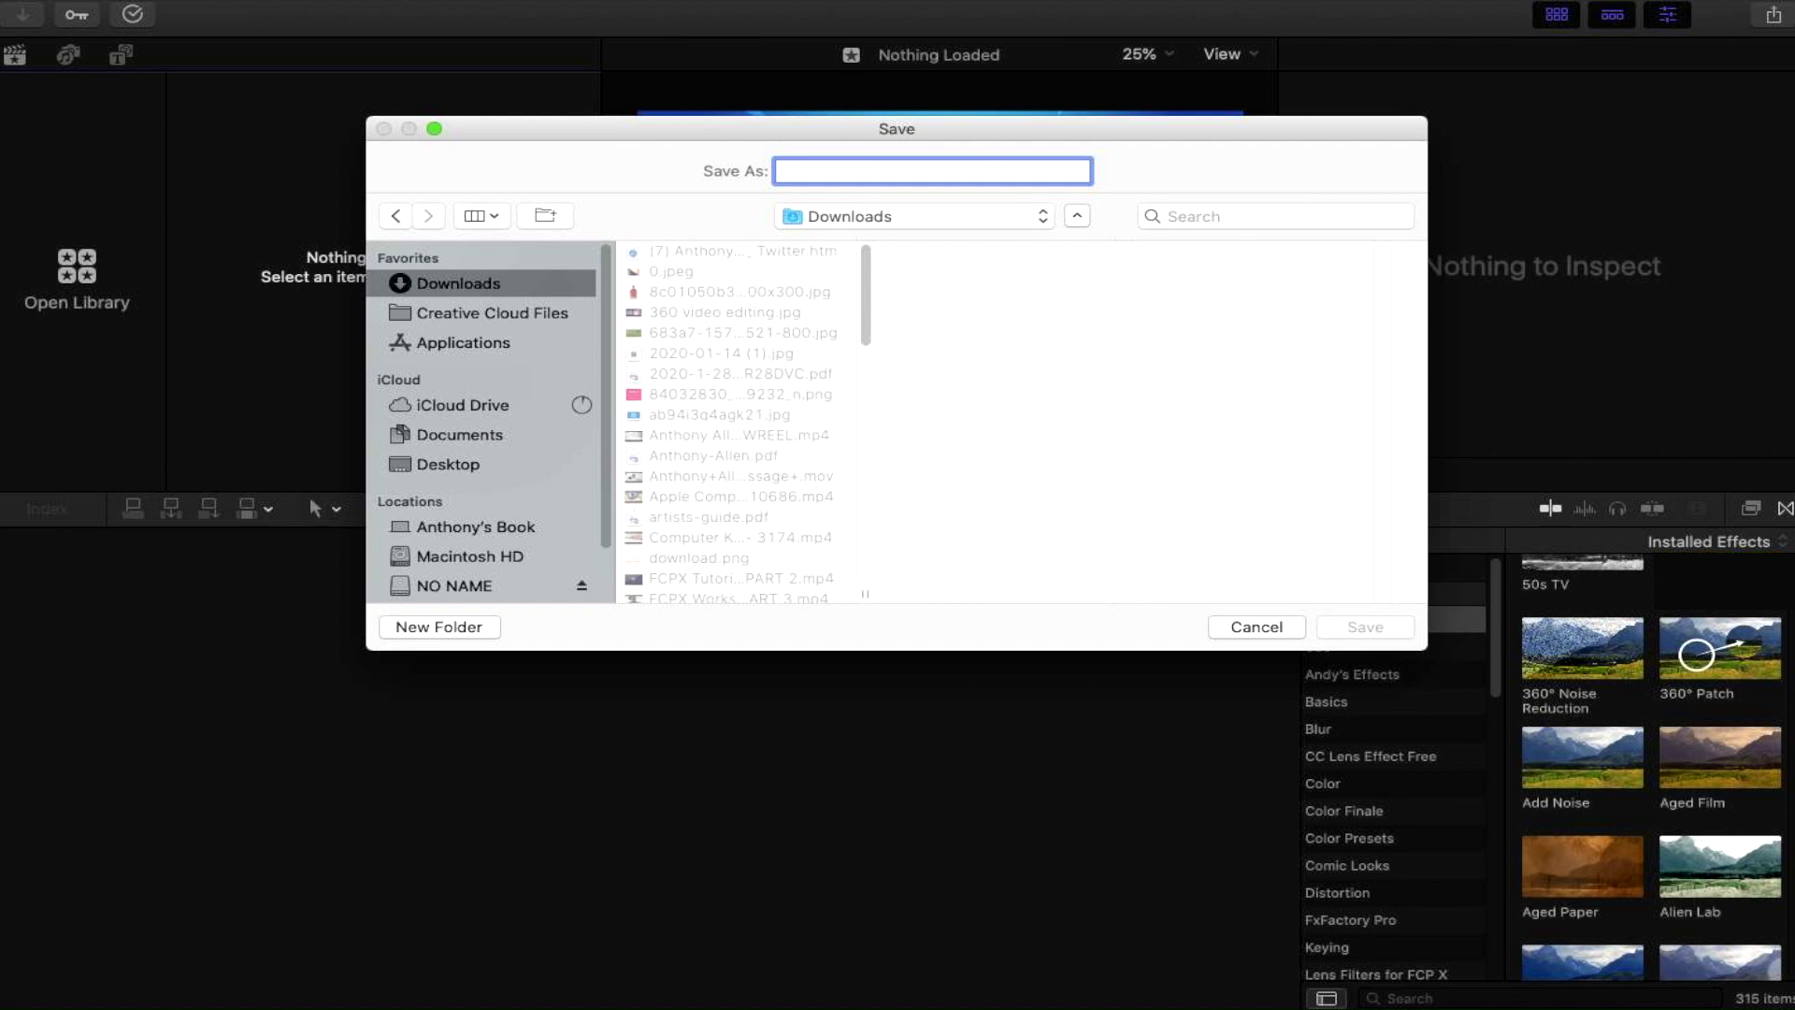
type("th")
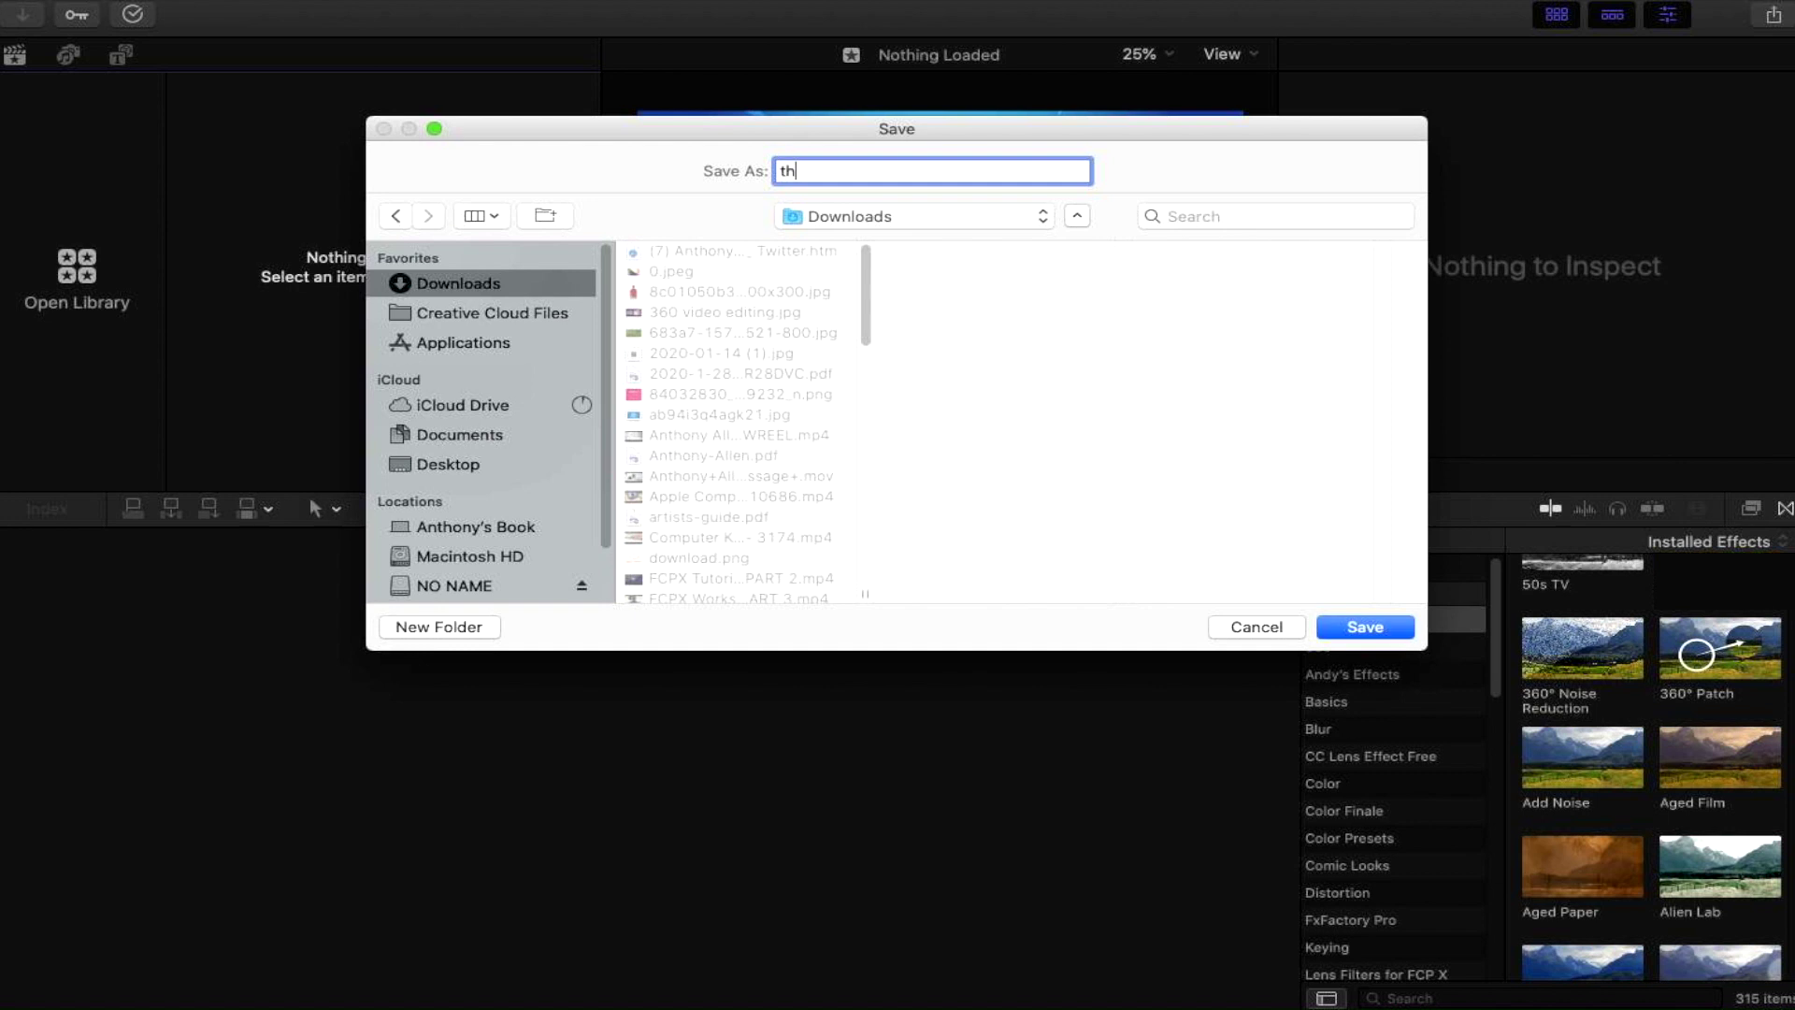
type("e three sixty")
key("Return")
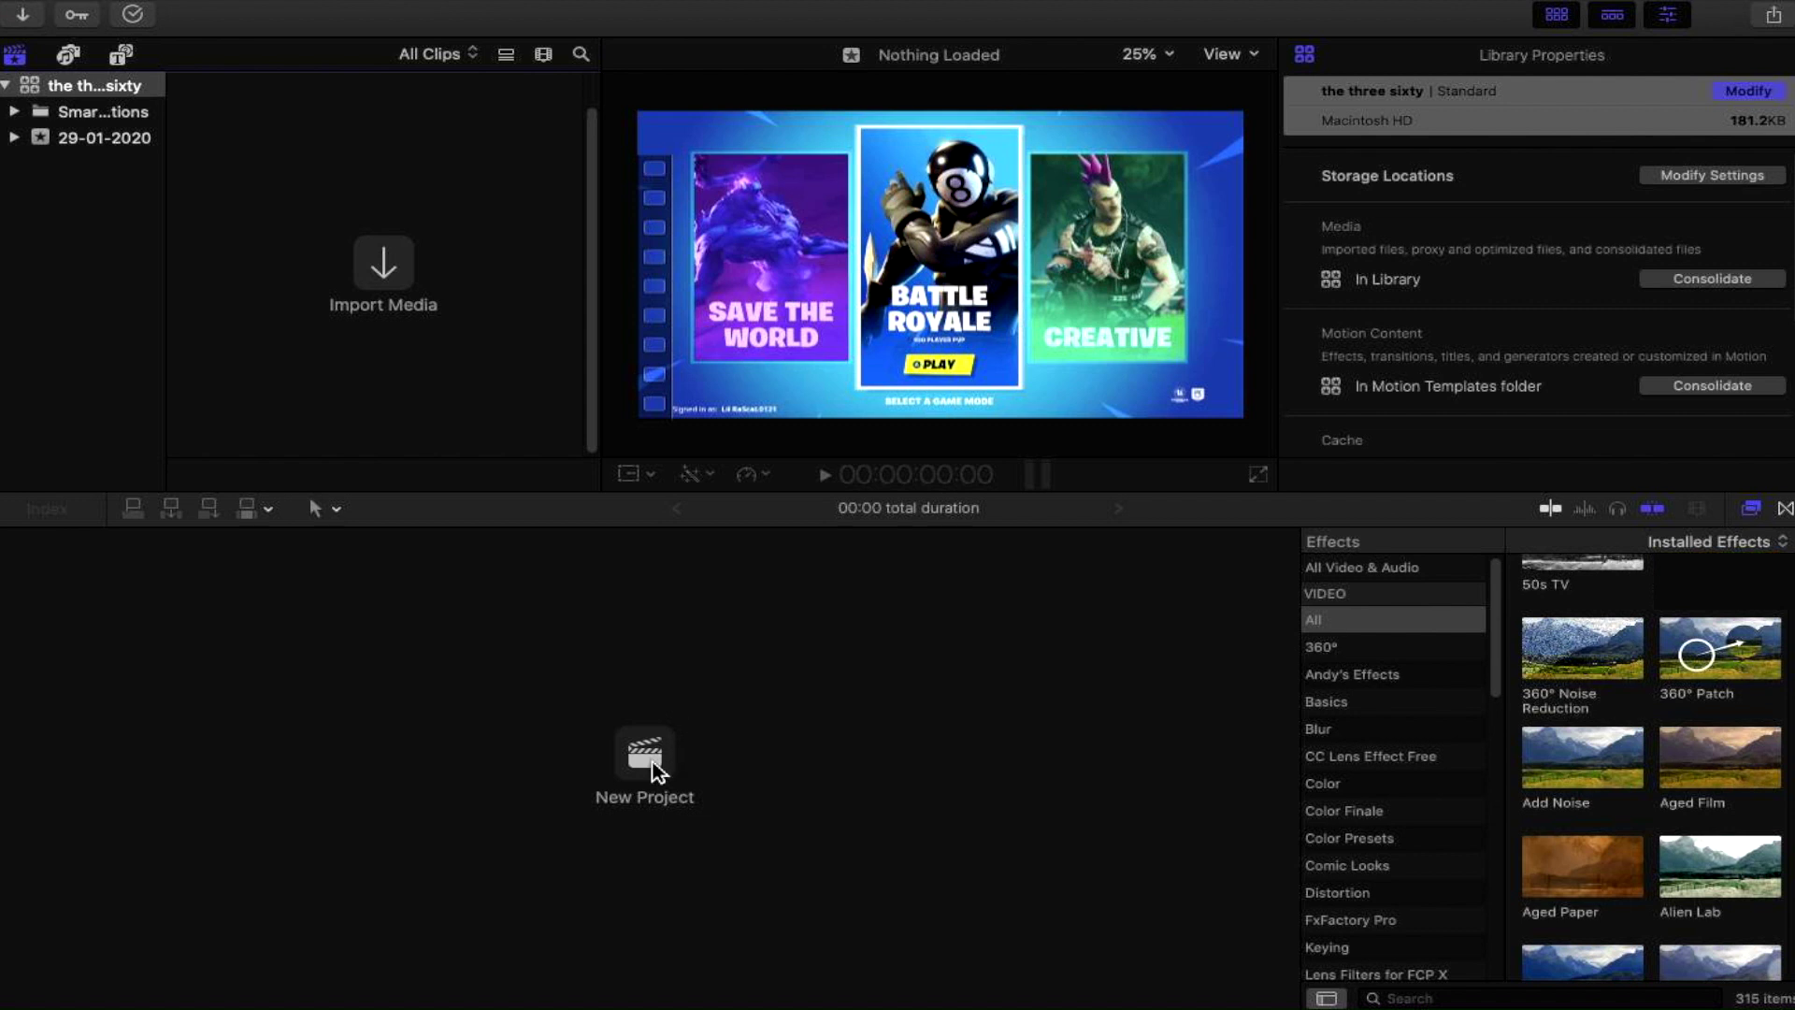
- Hide the effects browser and start a new project named "version one" in the 29-01-2020 event
left_click(1751, 508)
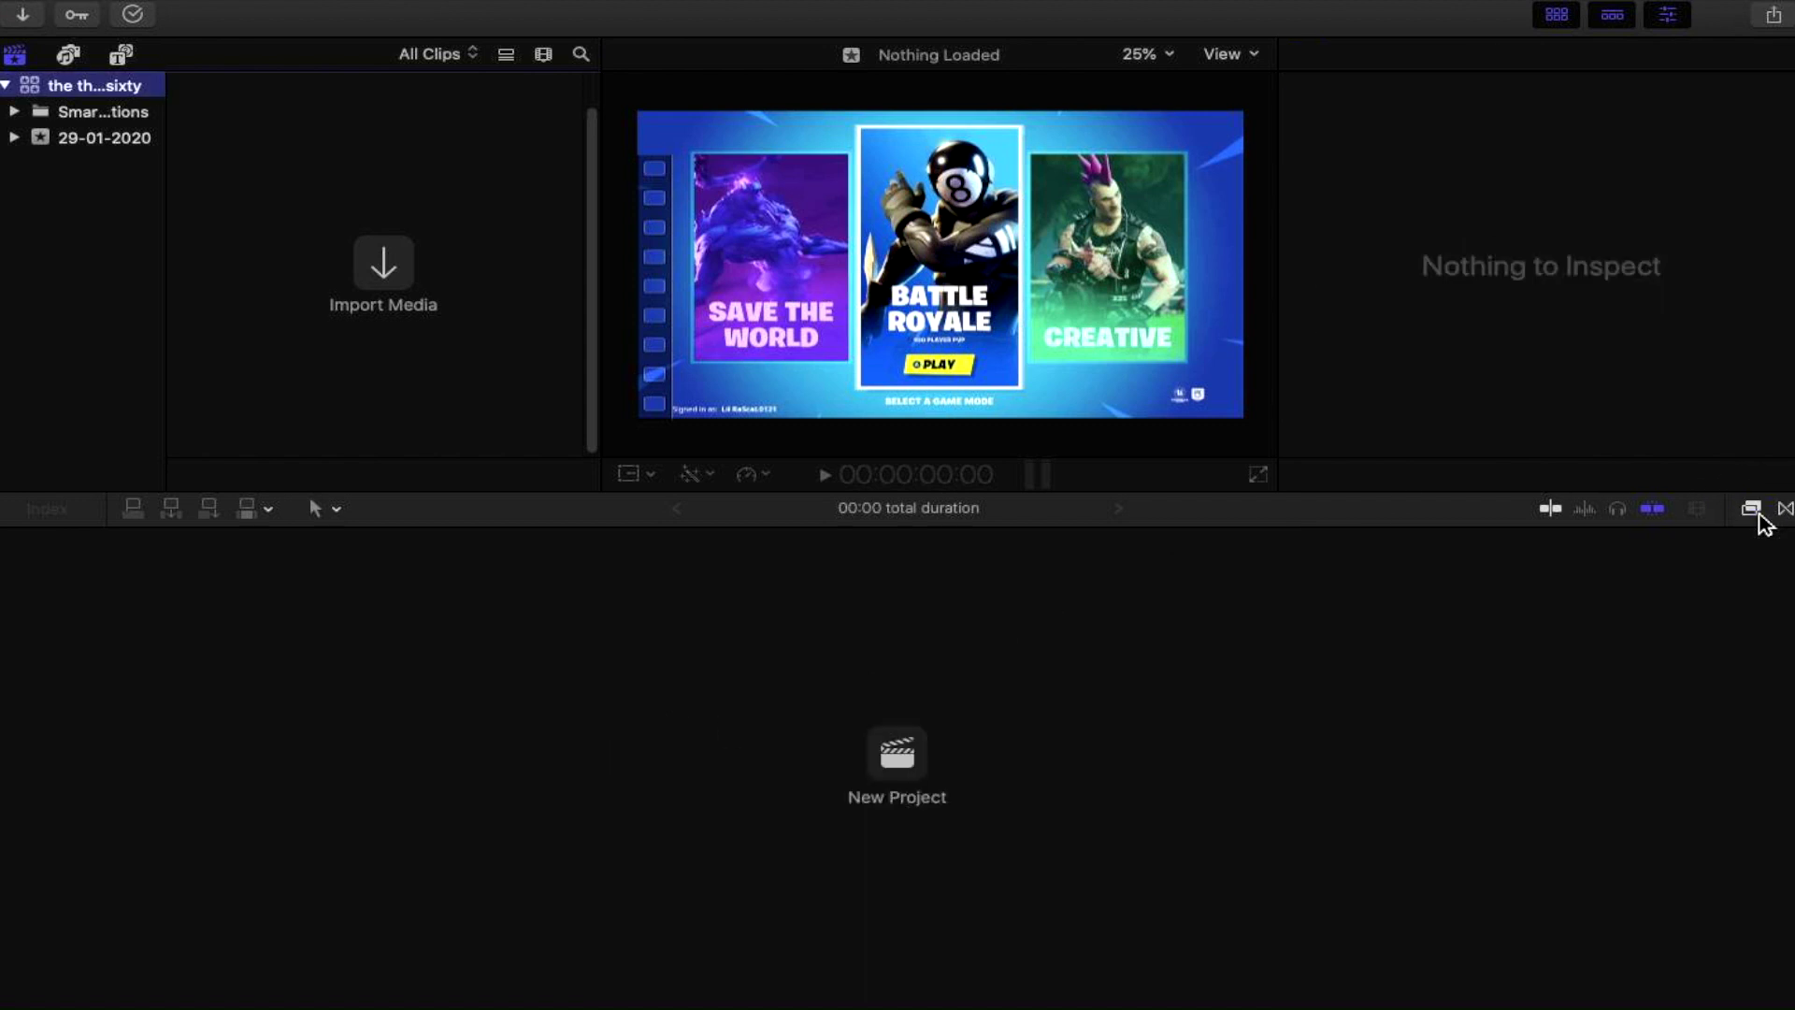
left_click(894, 749)
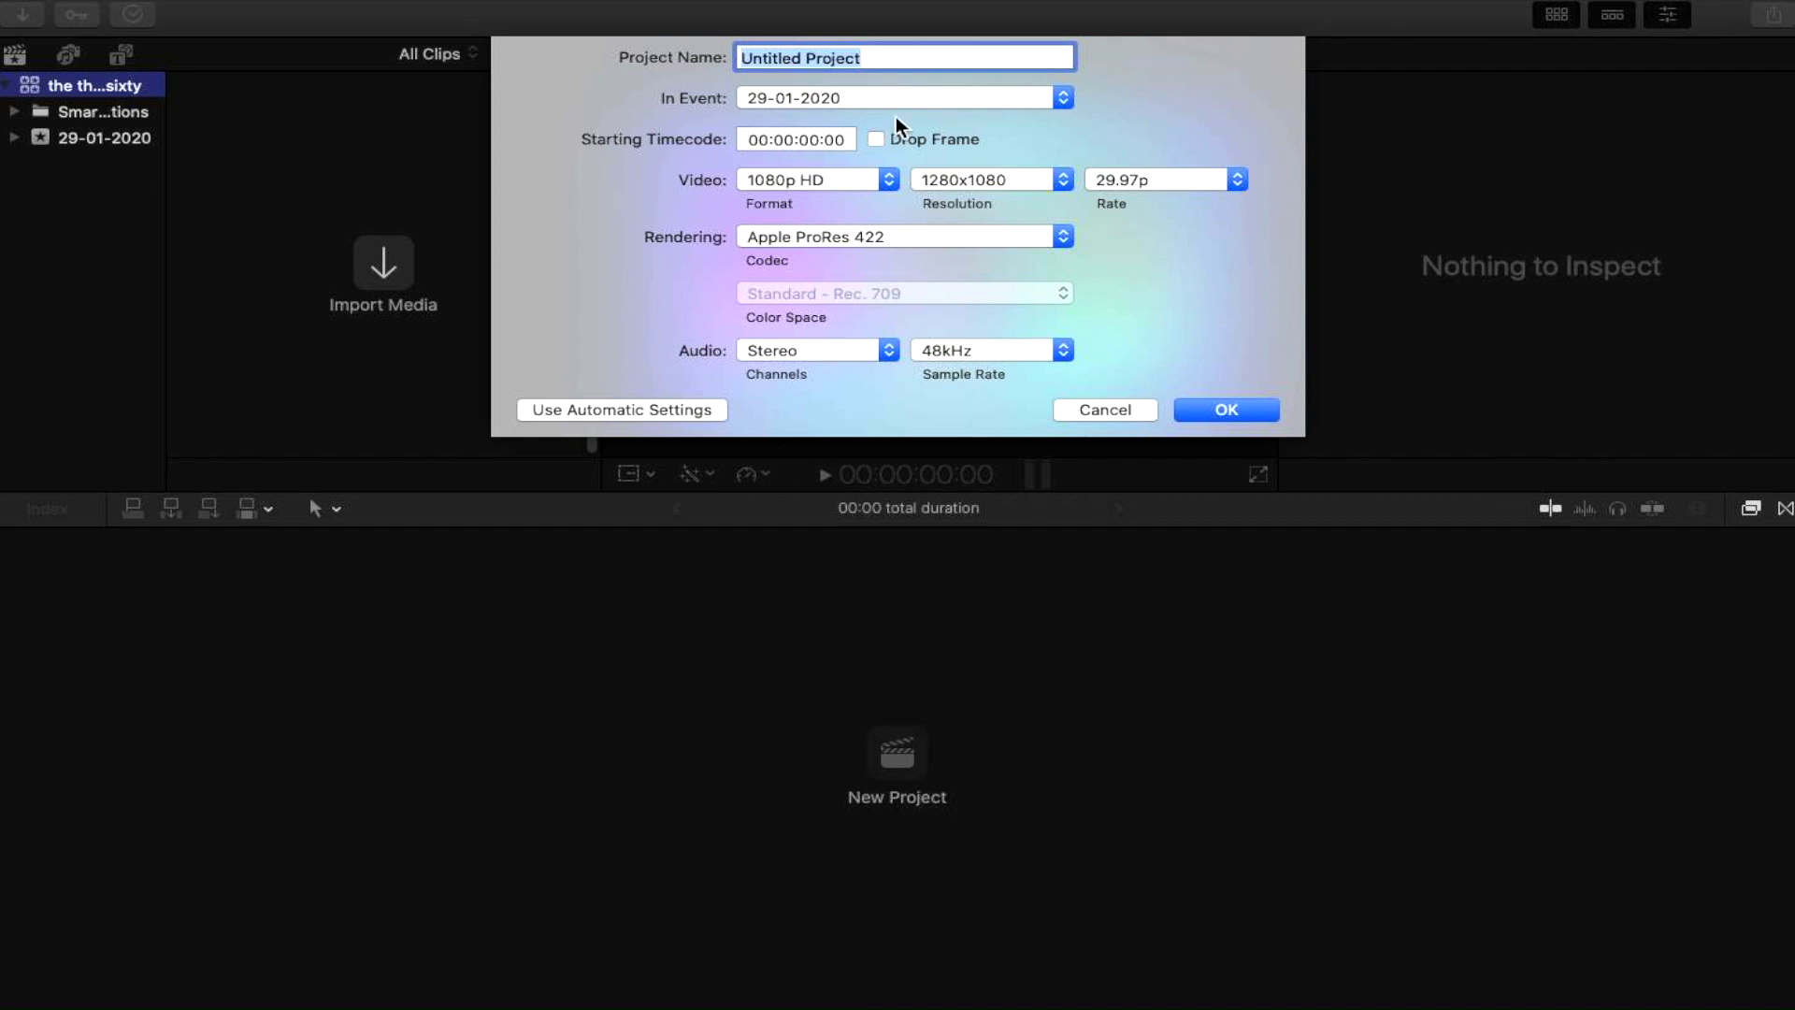
left_click(921, 56)
triple_click(922, 56)
key("BackSpace")
type("ver")
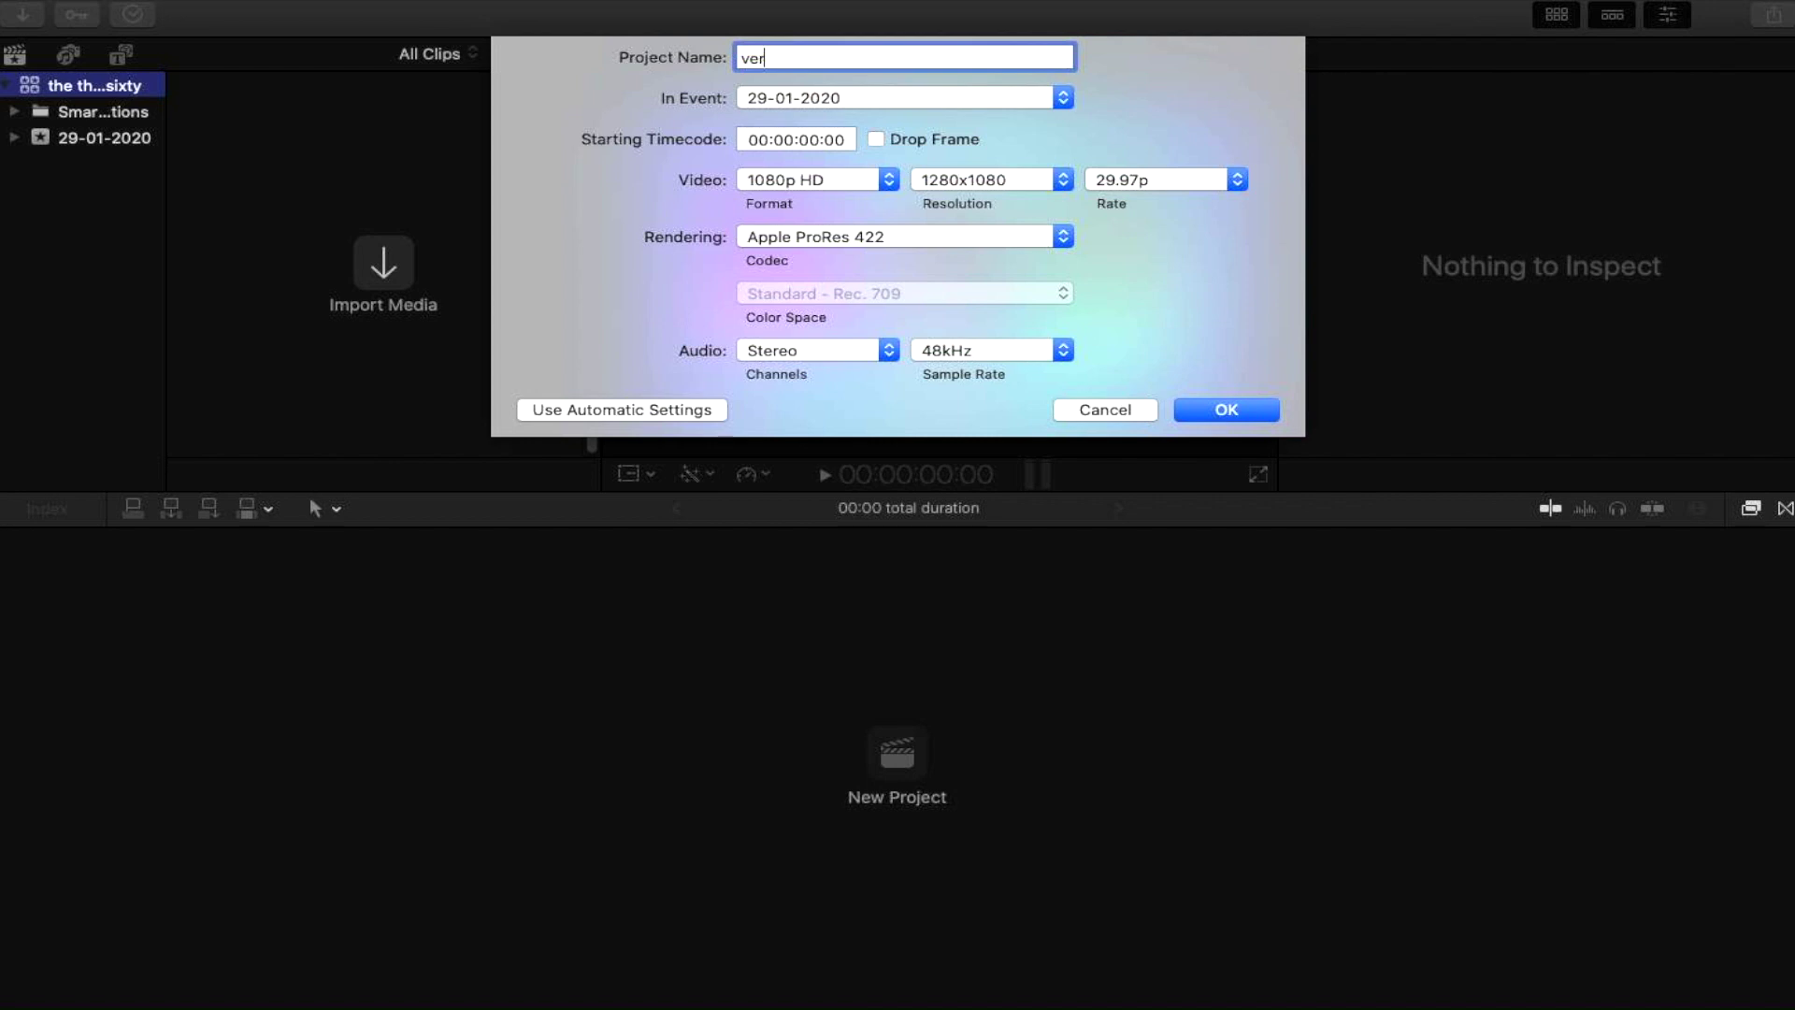
type("sion one")
- Set the project's video format to 360° and keep the projection type at 360° Monoscopic
left_click(810, 187)
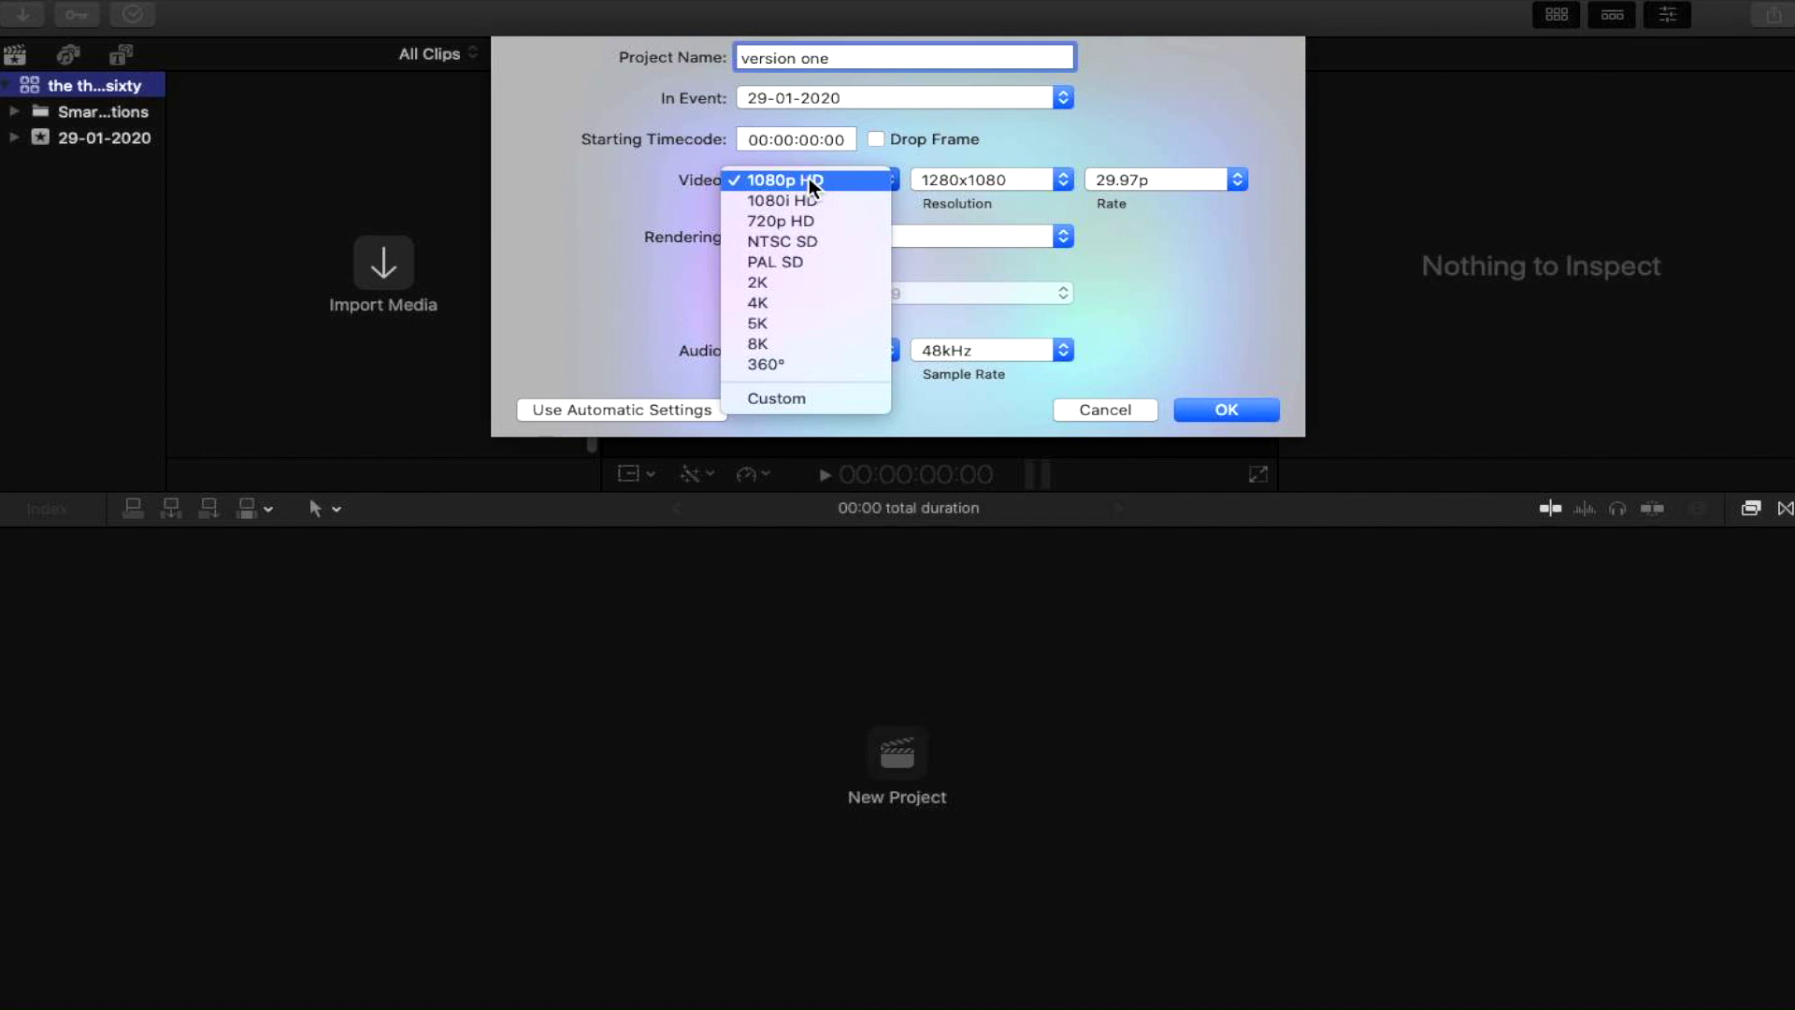
left_click(759, 365)
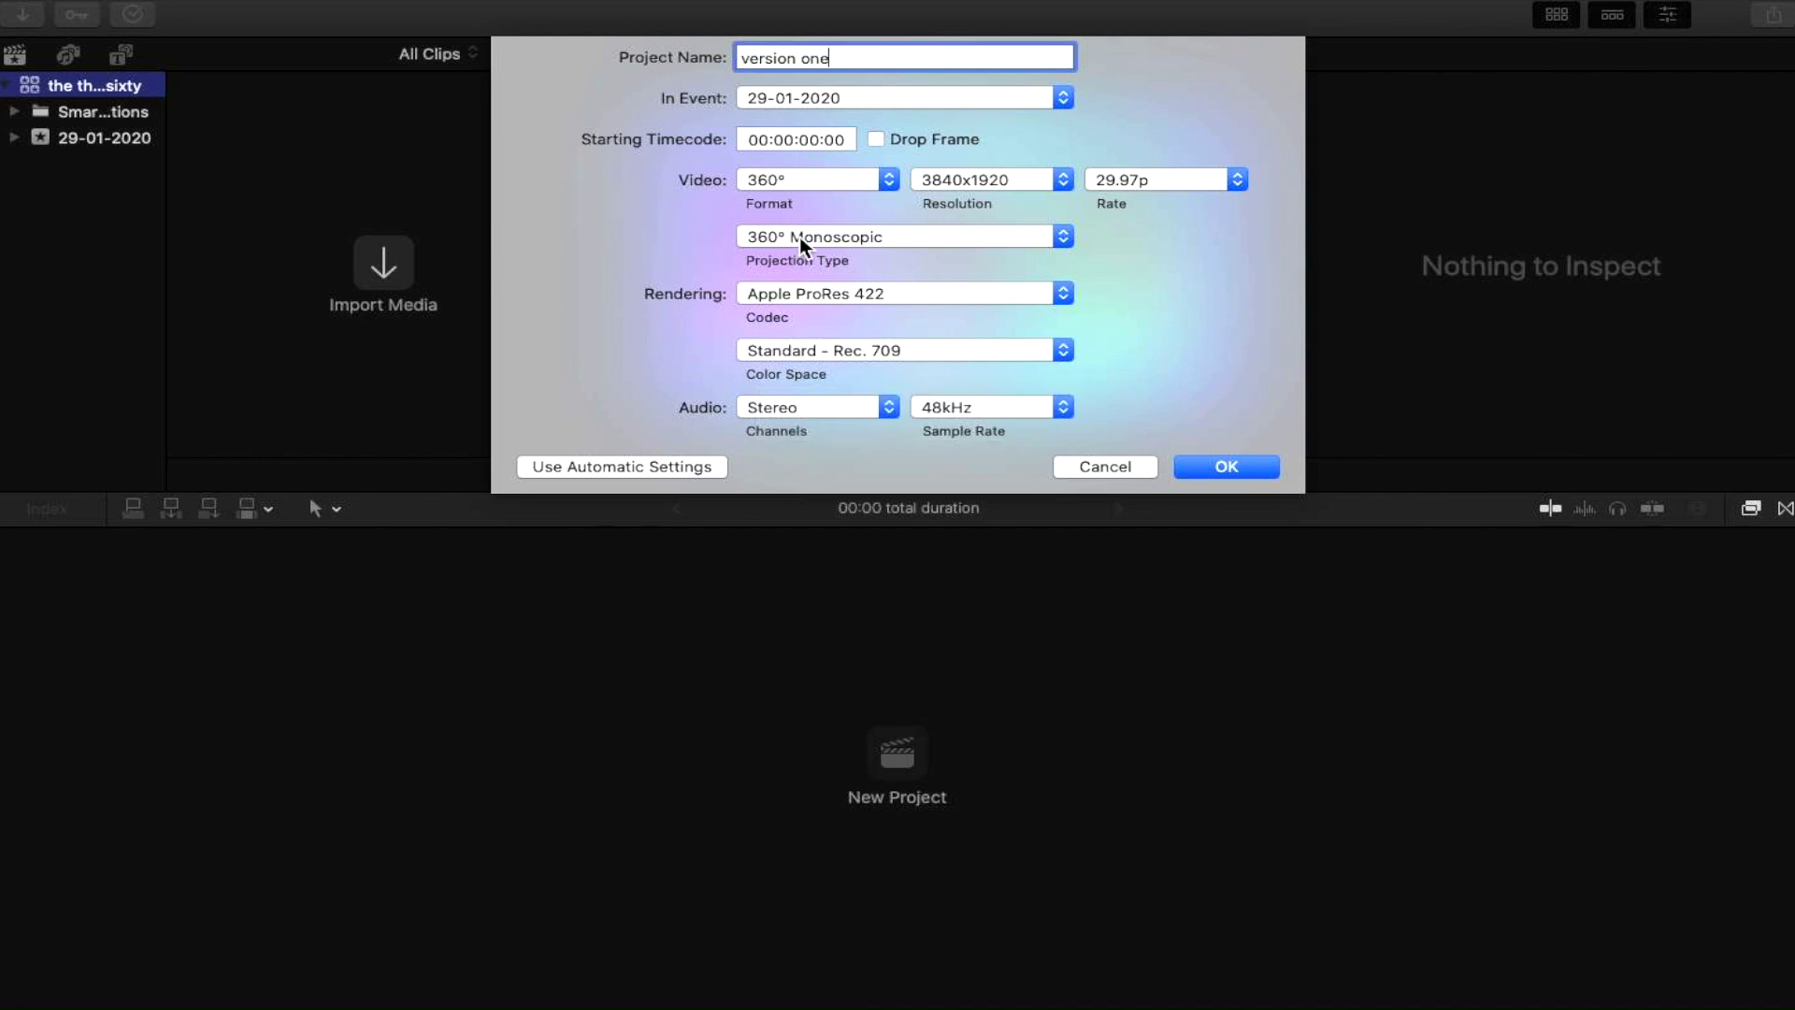
left_click(842, 234)
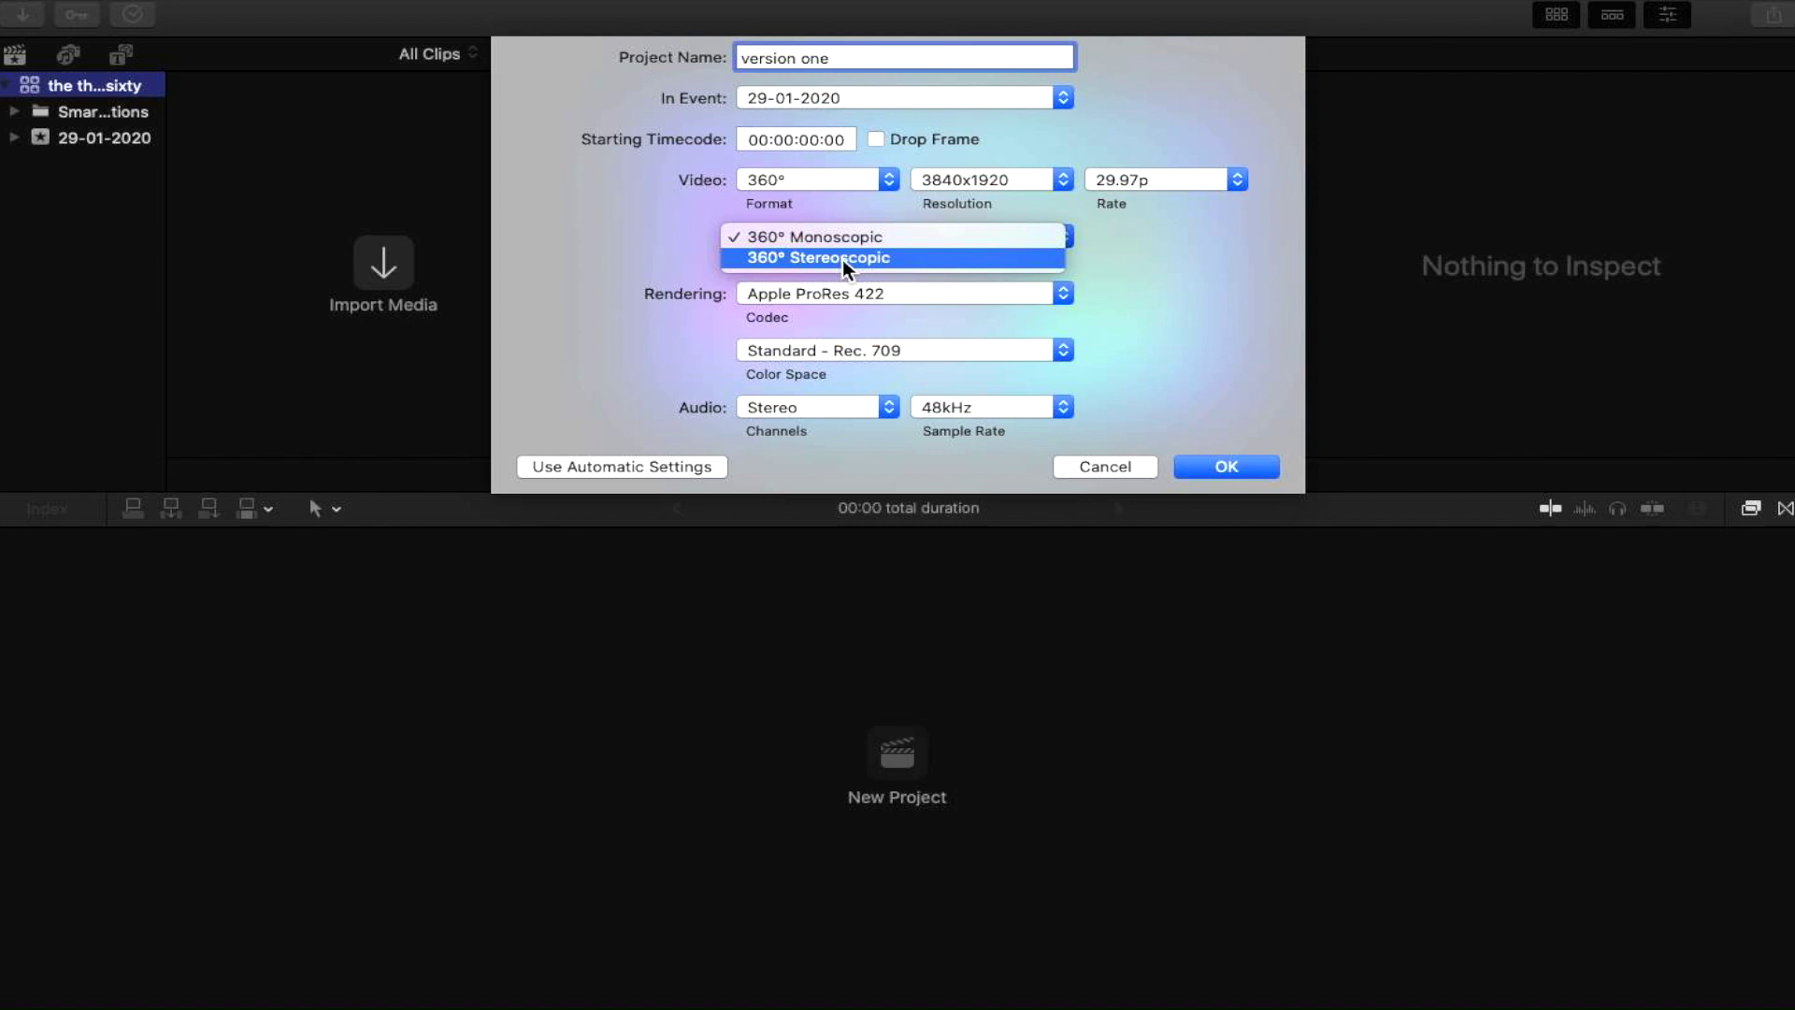
left_click(833, 239)
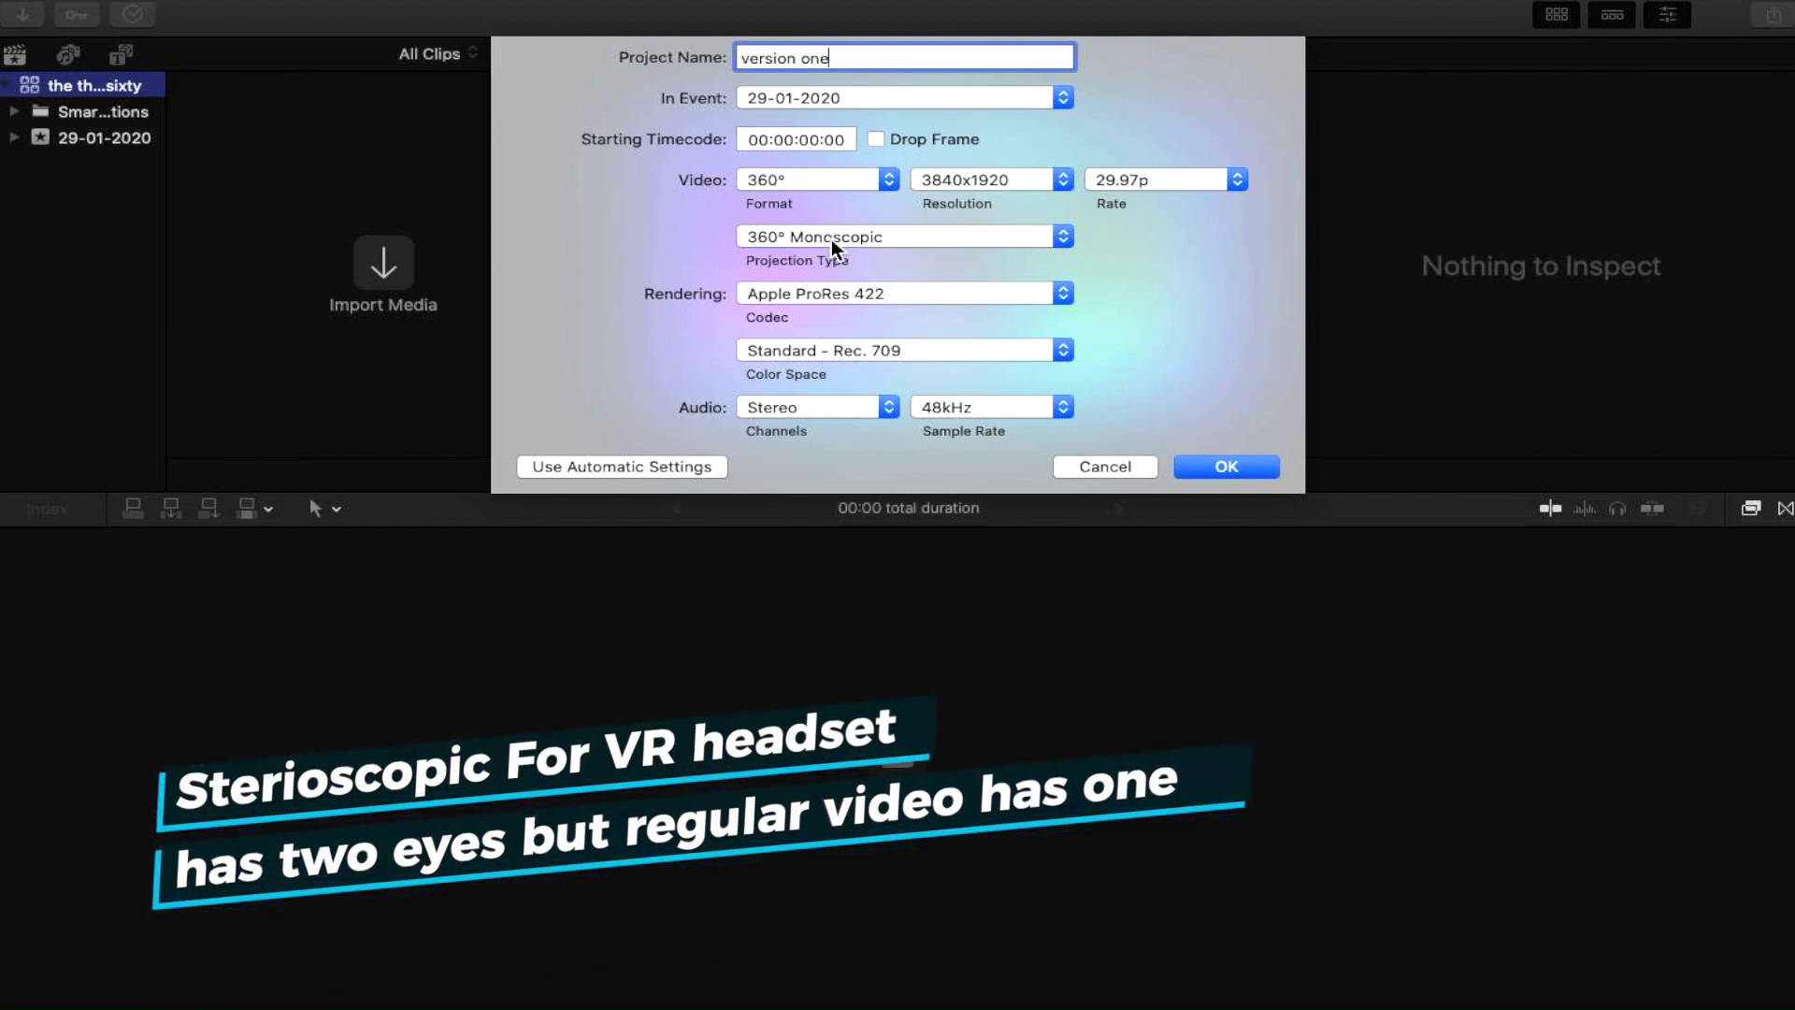
left_click(832, 239)
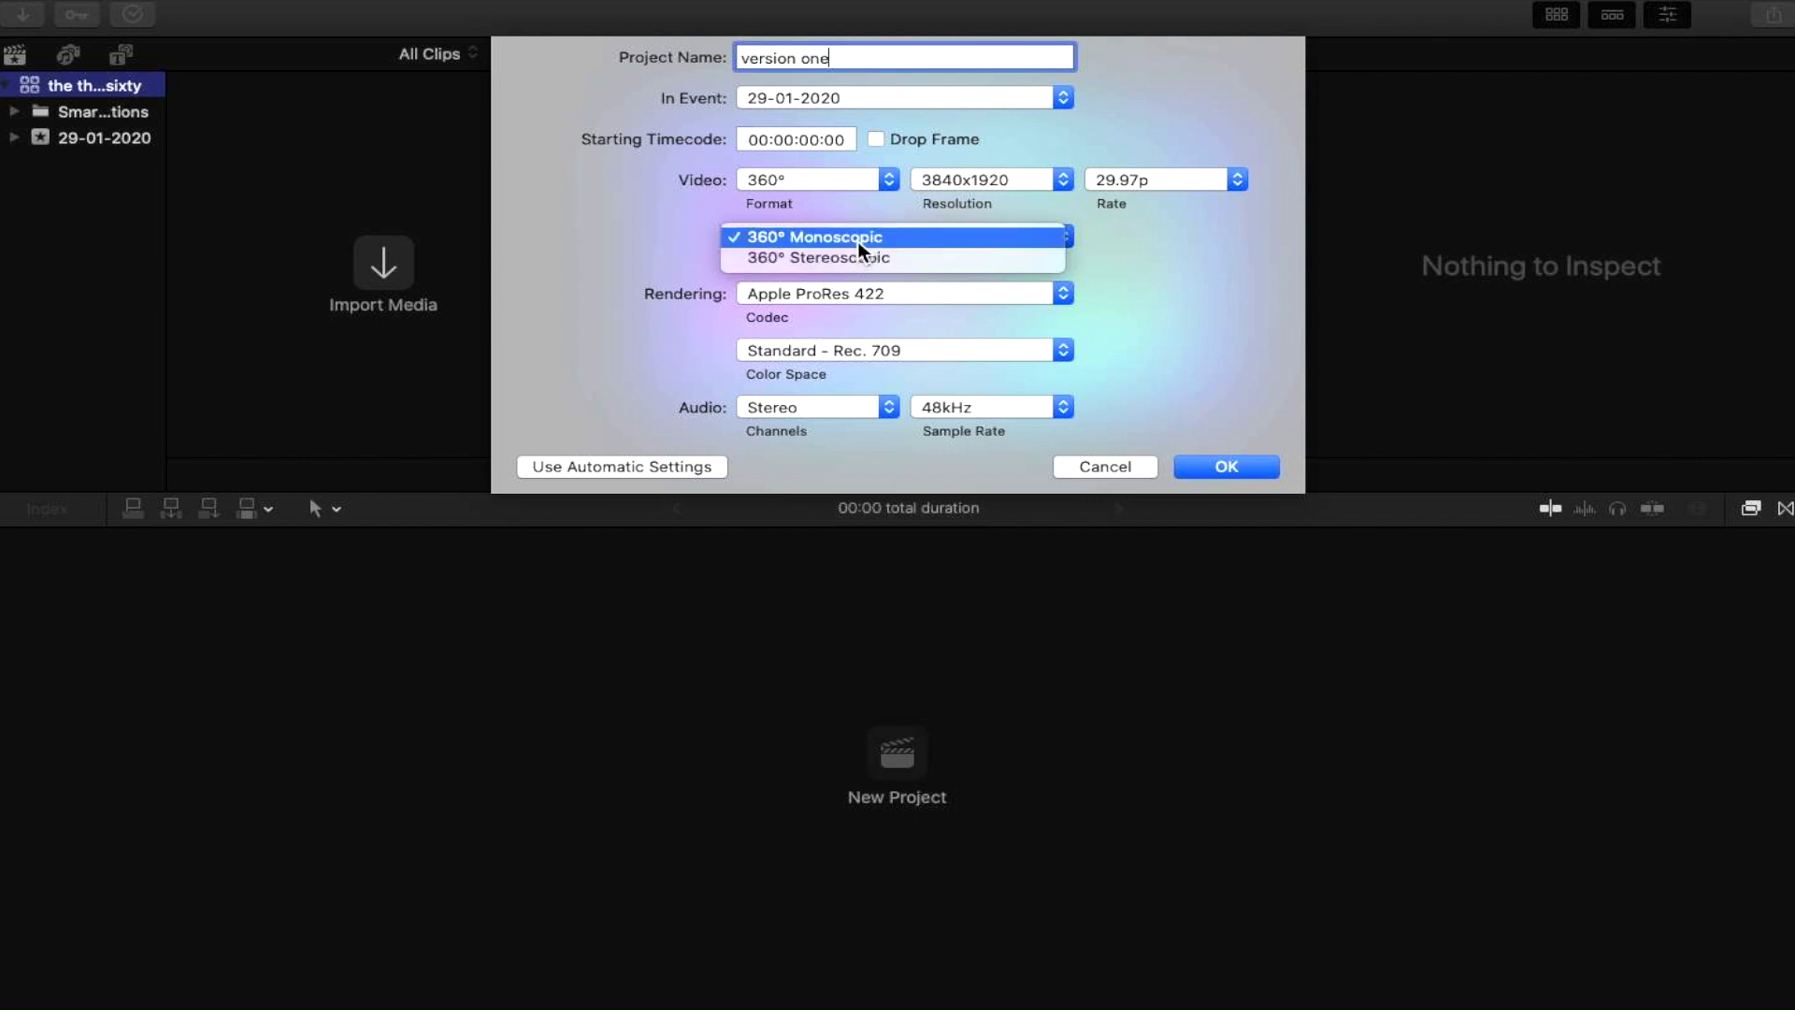
left_click(855, 240)
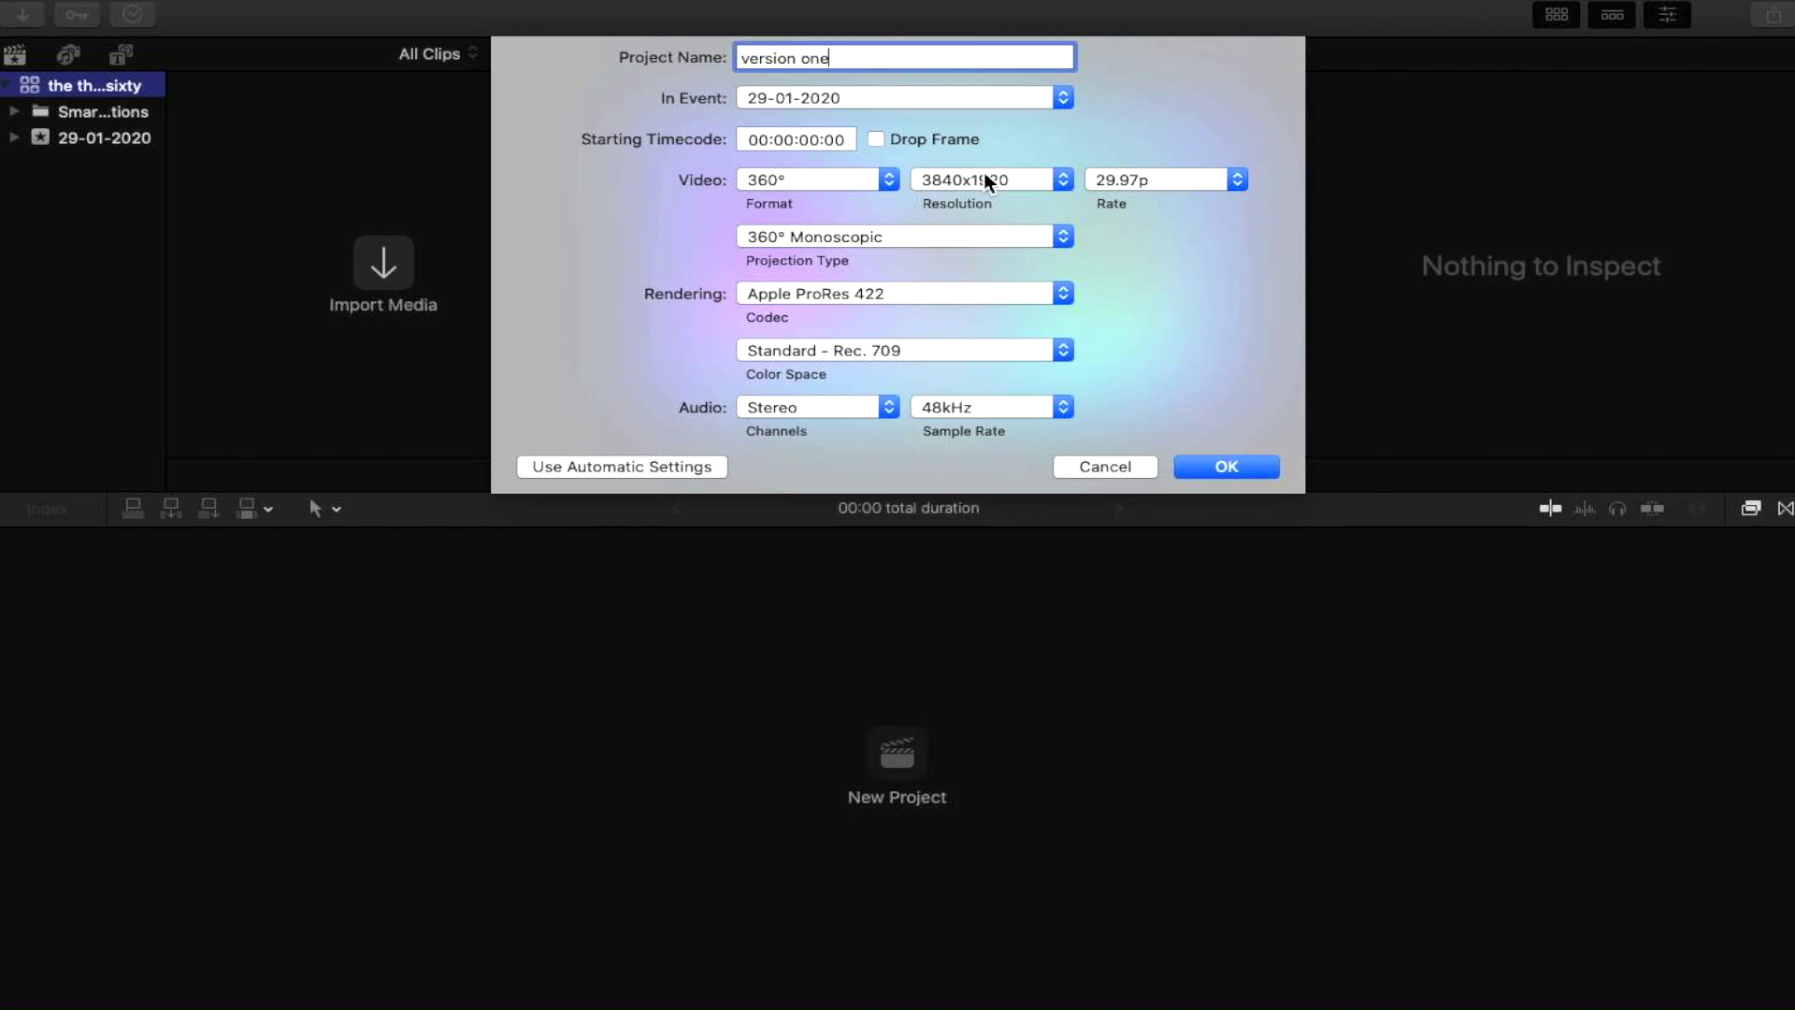
- Keep the project's rate at 29.97p and its resolution at 3840x1920, and create the project
left_click(1218, 178)
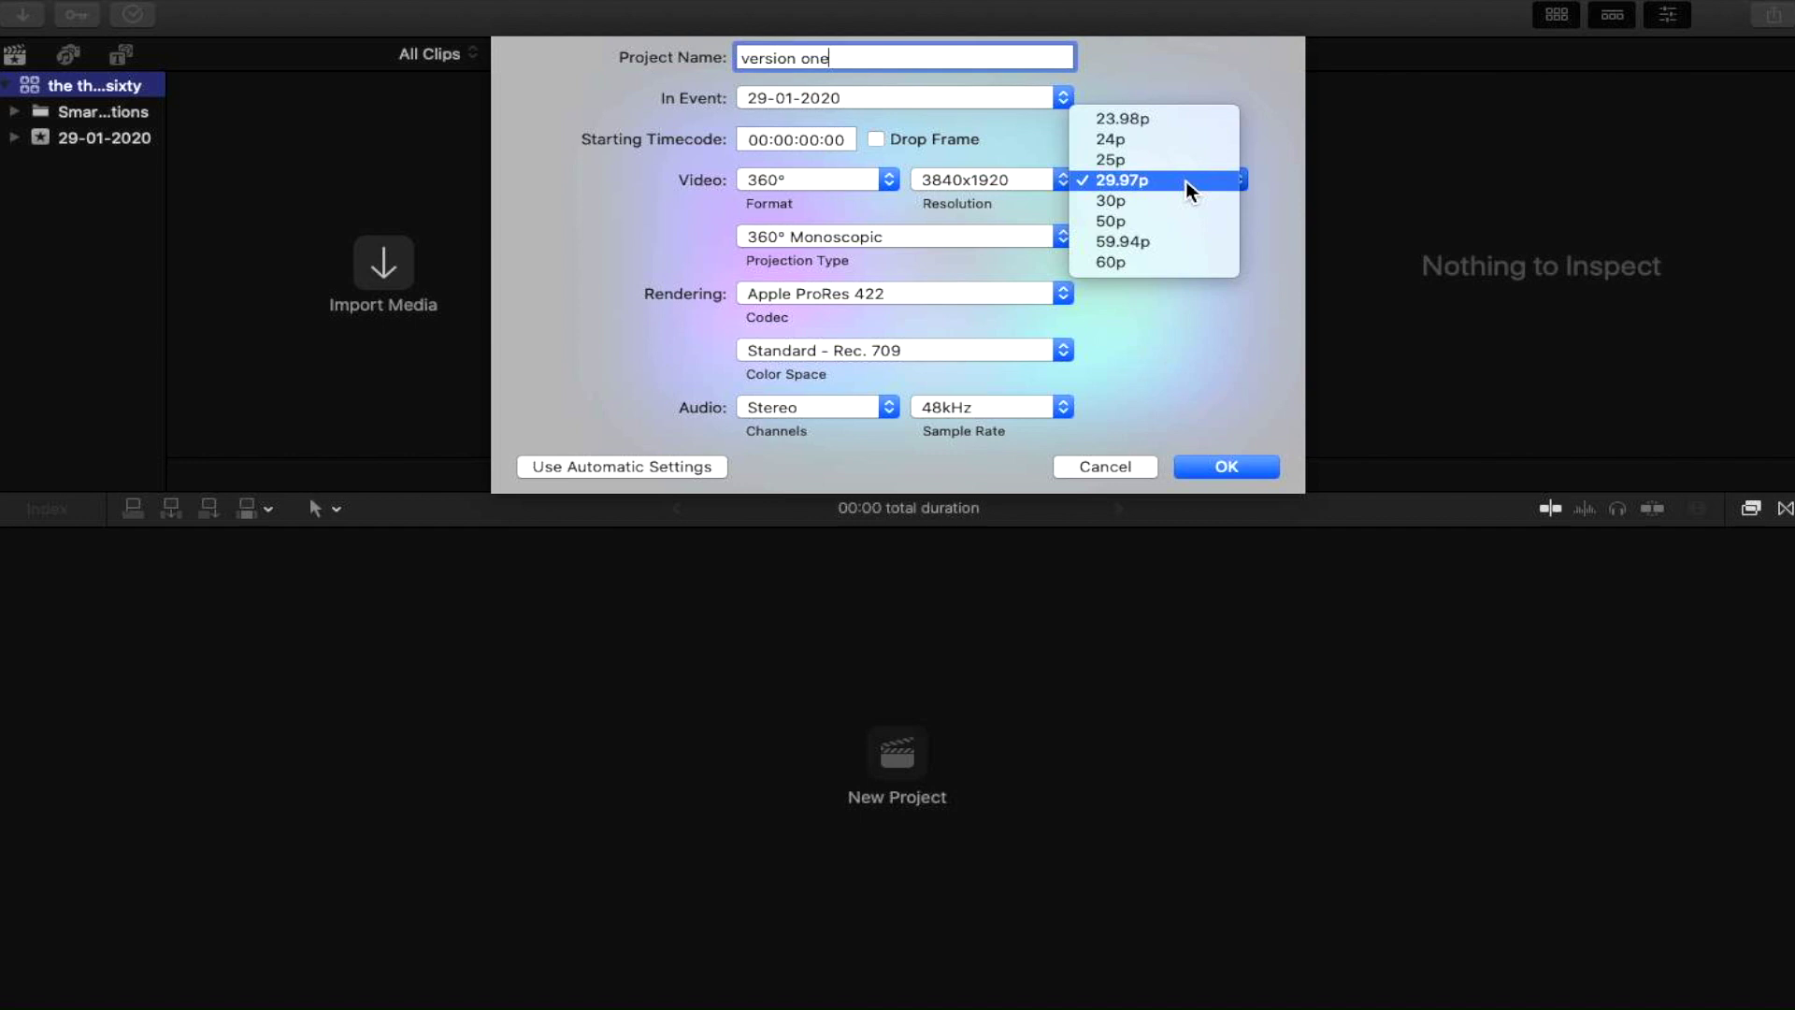
left_click(1186, 181)
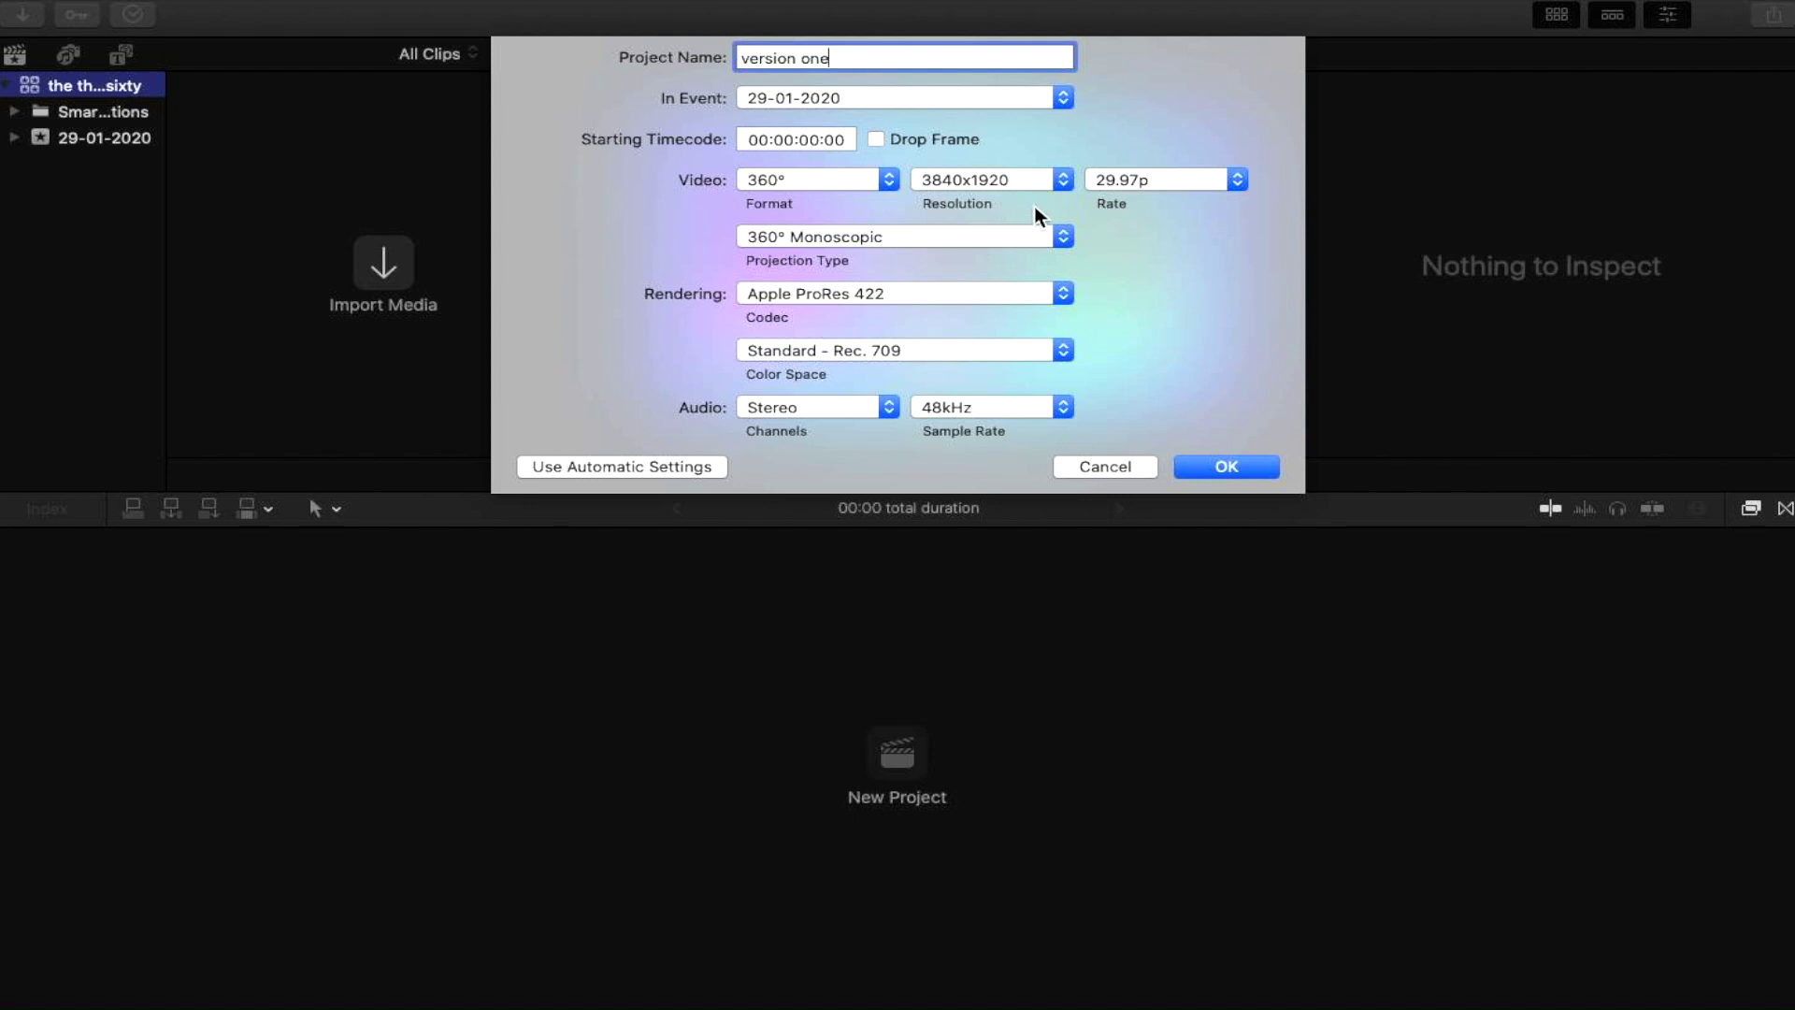
left_click(1062, 180)
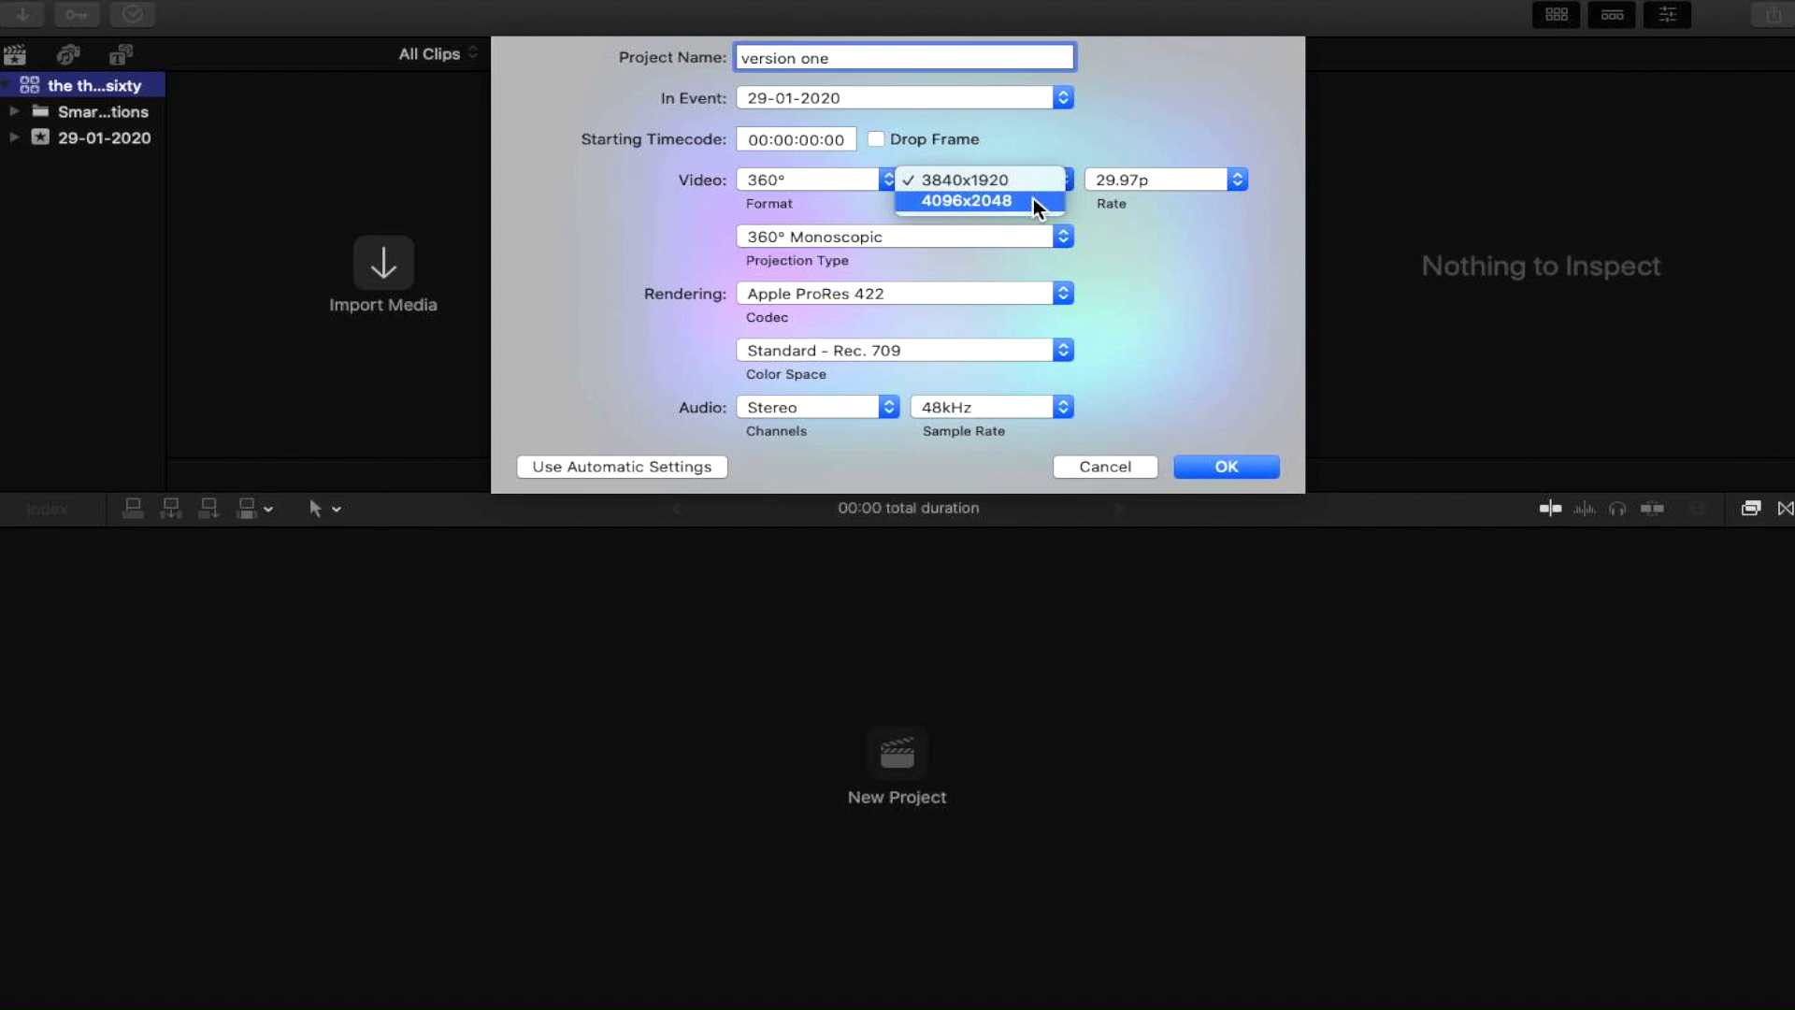
left_click(1014, 185)
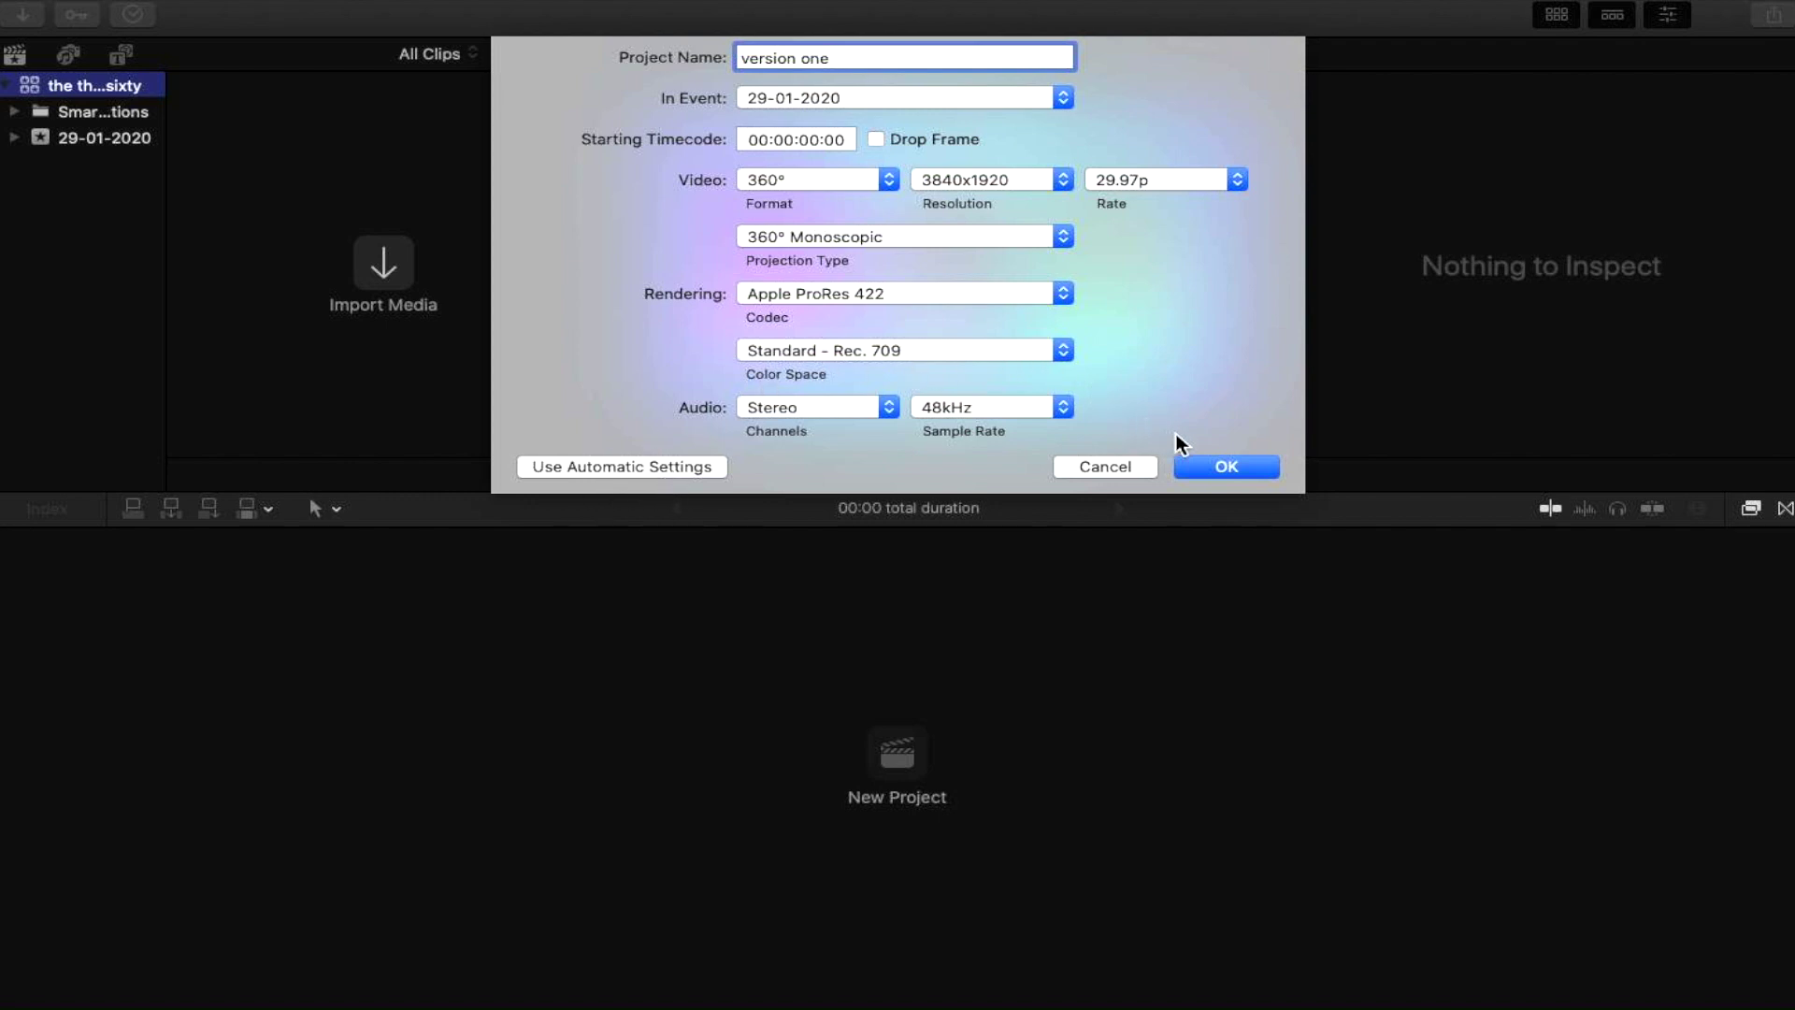
left_click(1248, 463)
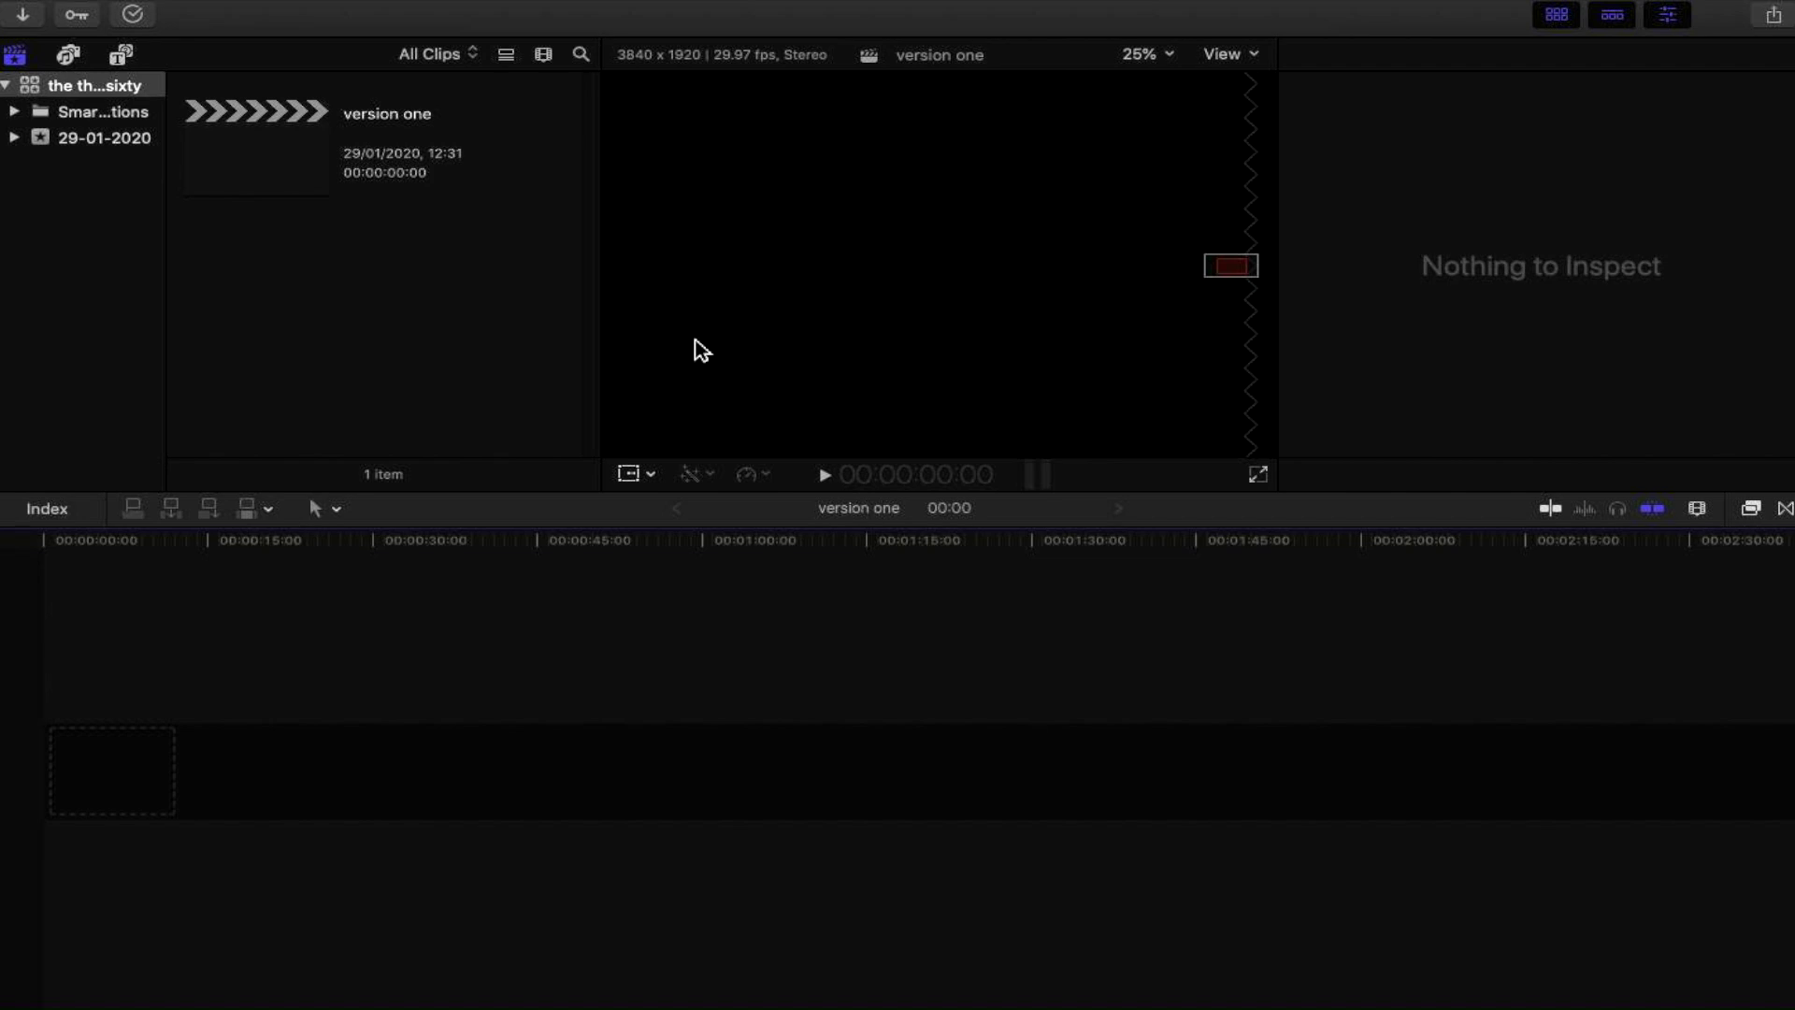
- Show the 360° Viewer beside the regular viewer and hide the inspector, keeping the browser shown
left_click(1226, 54)
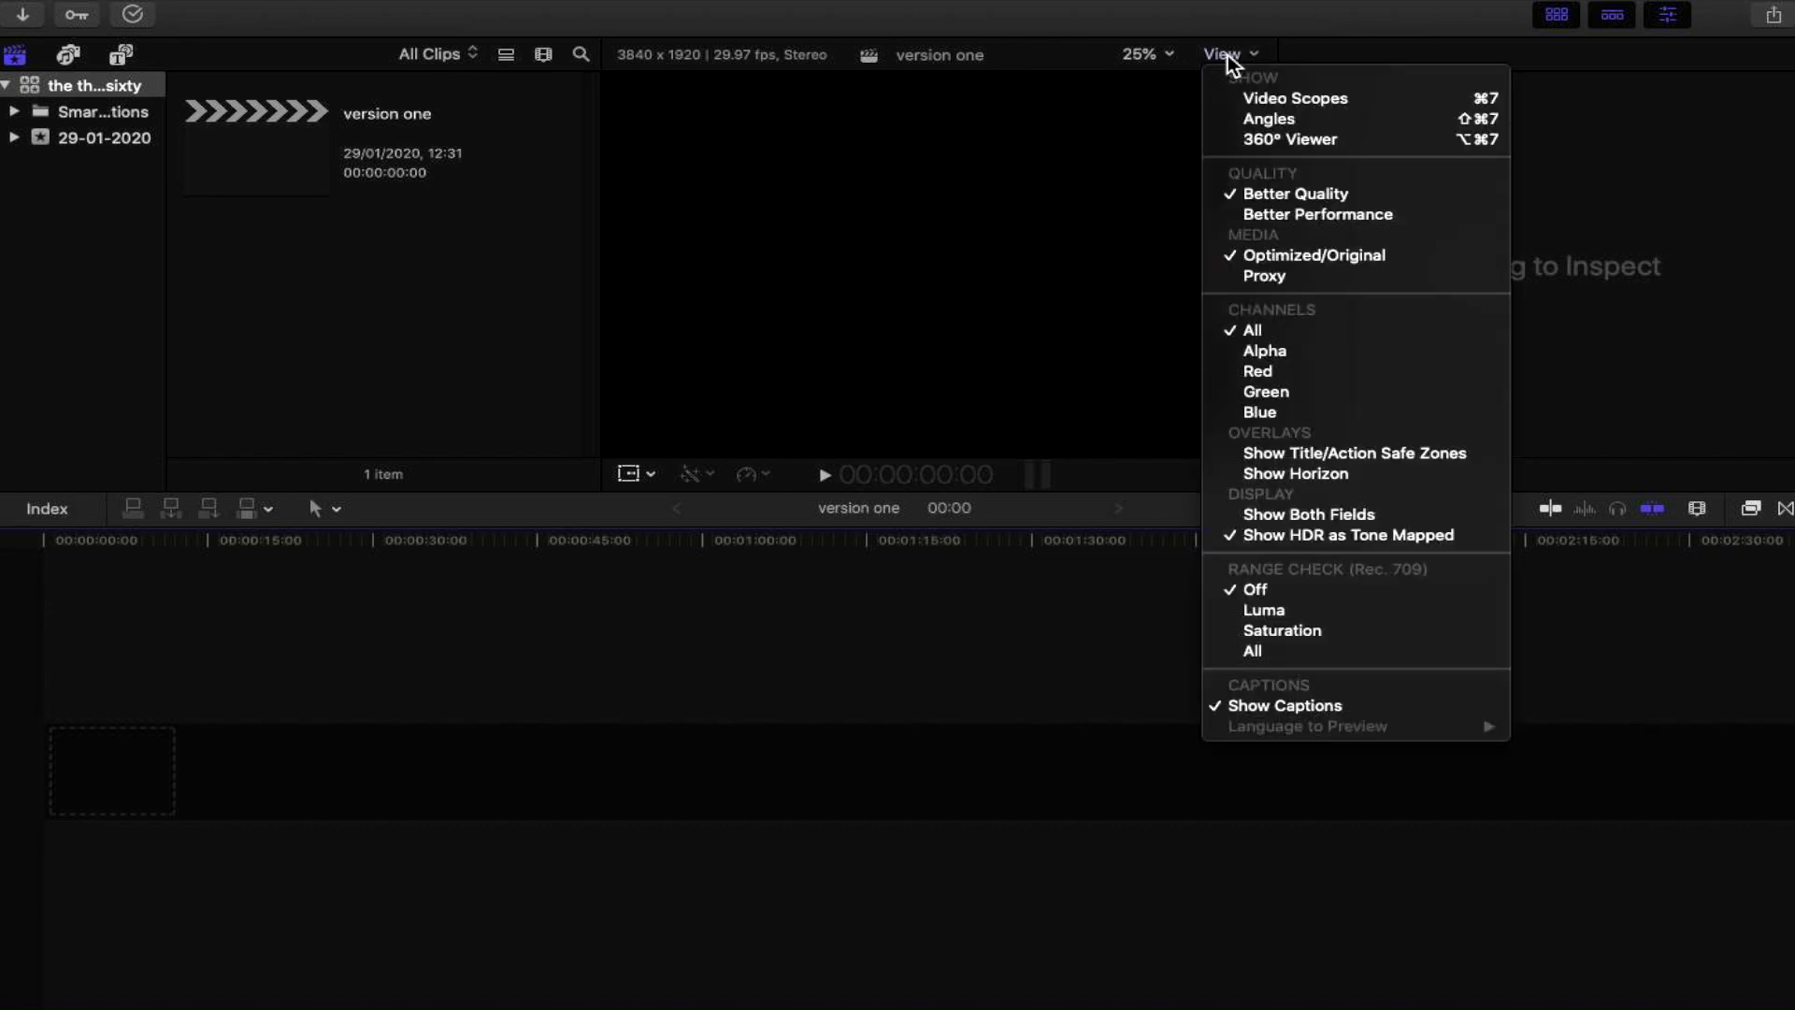
left_click(1260, 140)
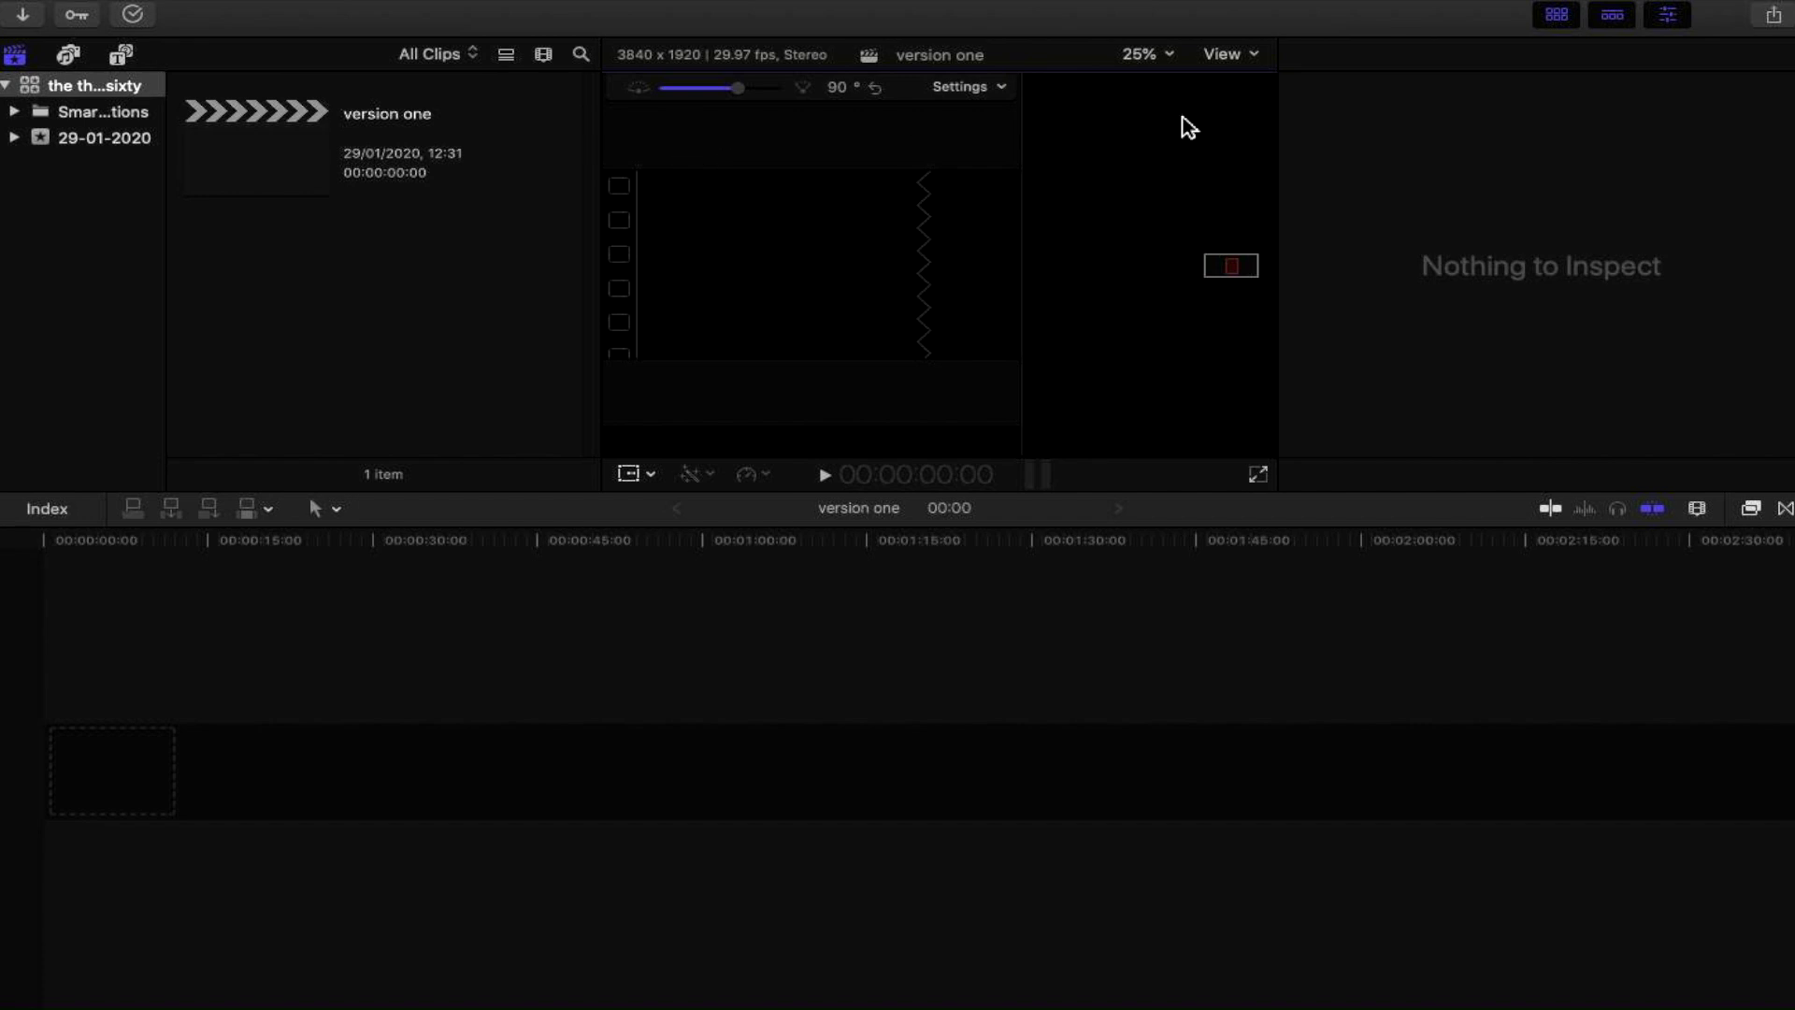
left_click(1558, 25)
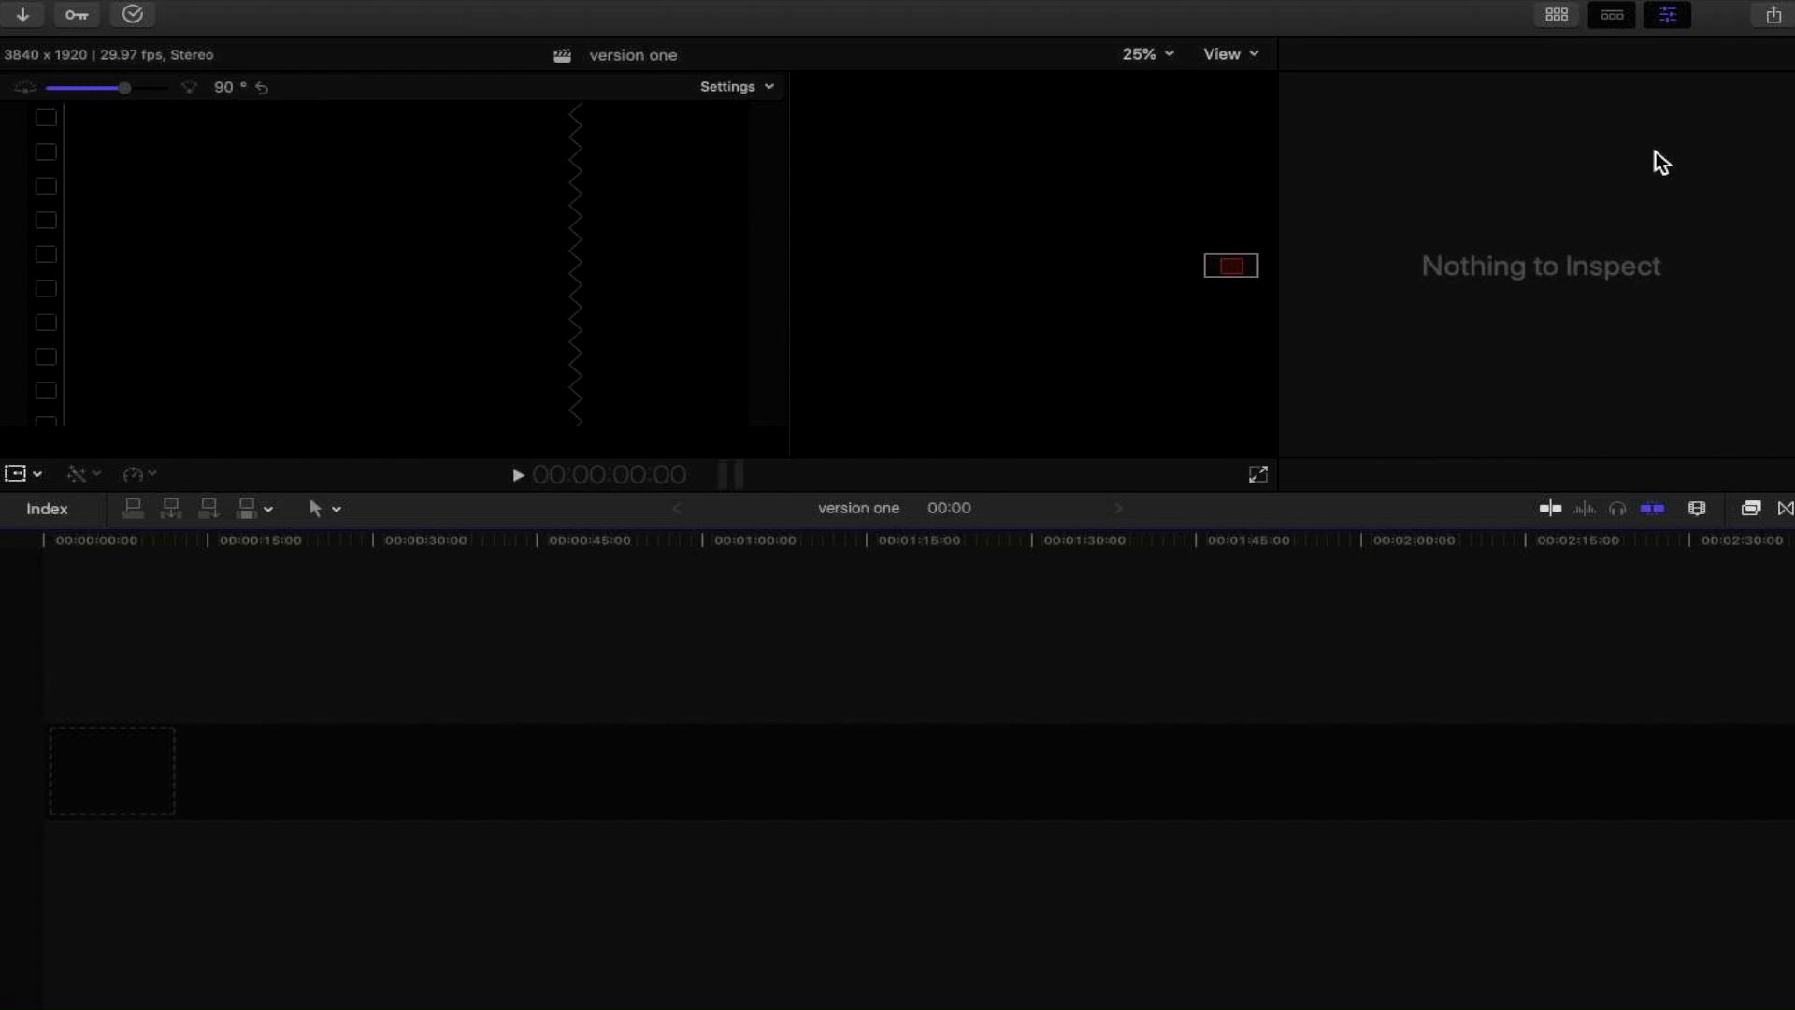
left_click(1685, 18)
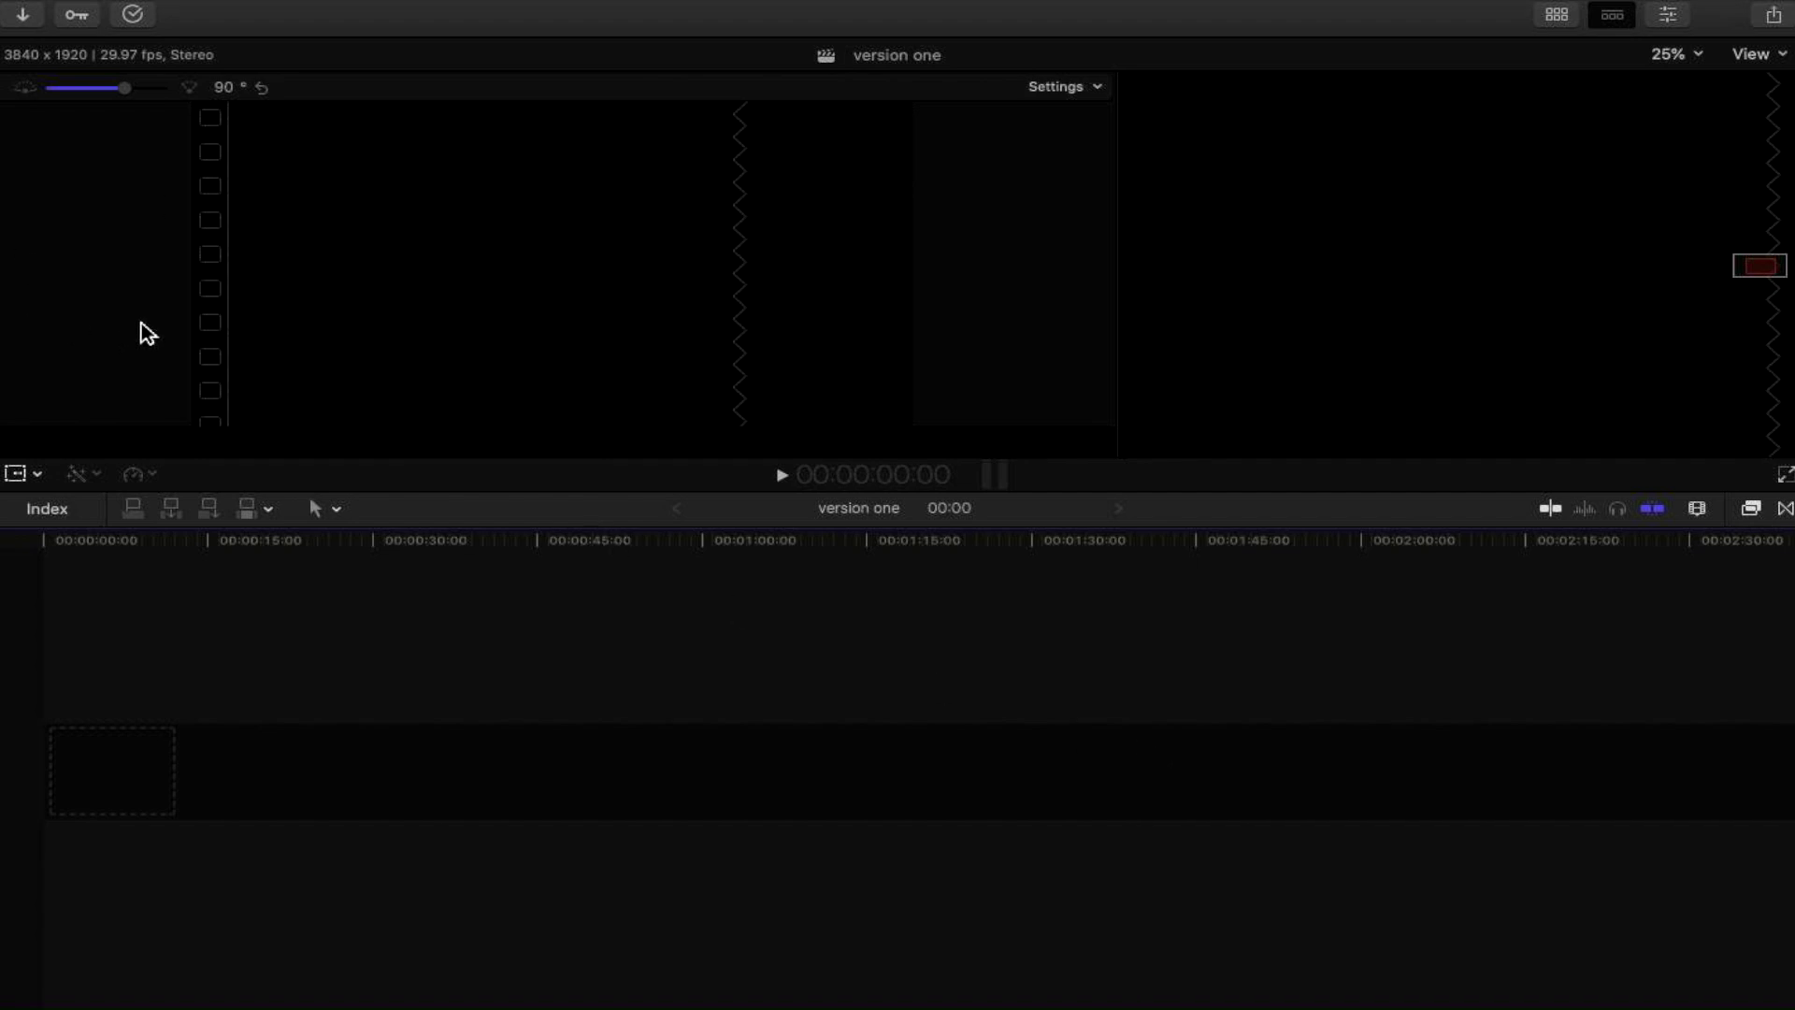
left_click(1564, 15)
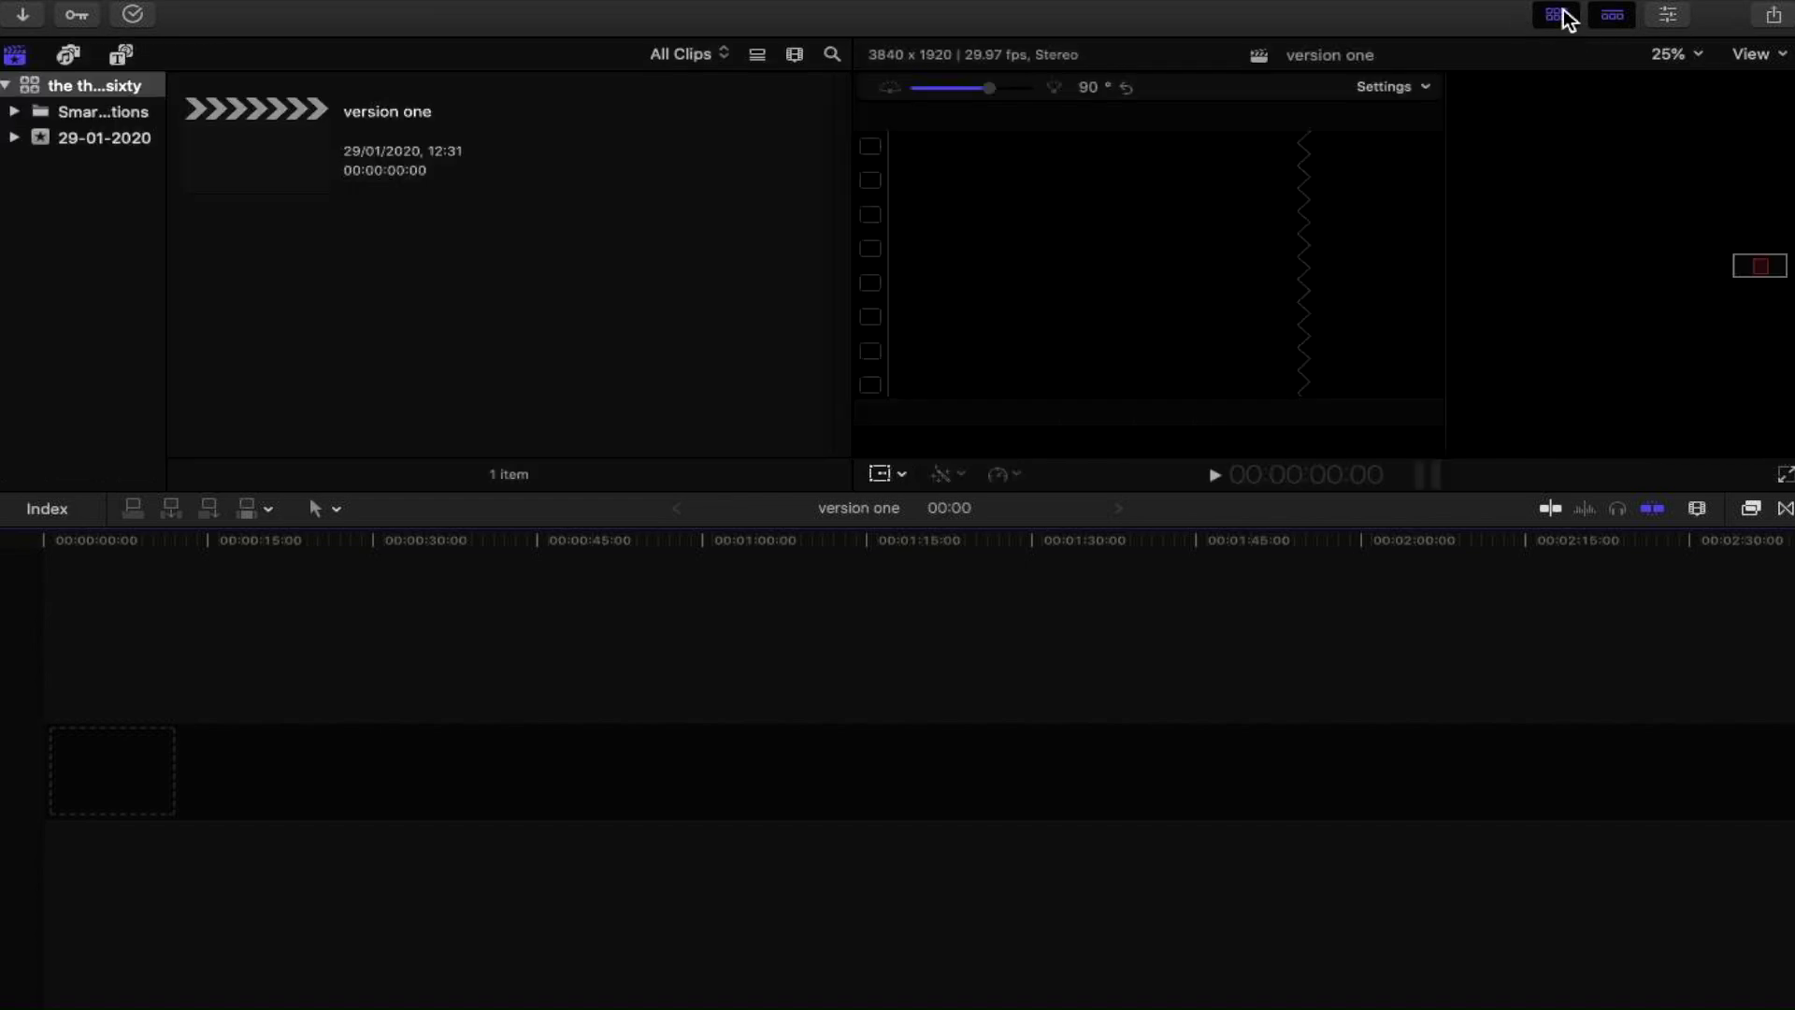
- Open the titles and generators browser, and check the installed Final Cut Pro version in its about window
left_click(122, 56)
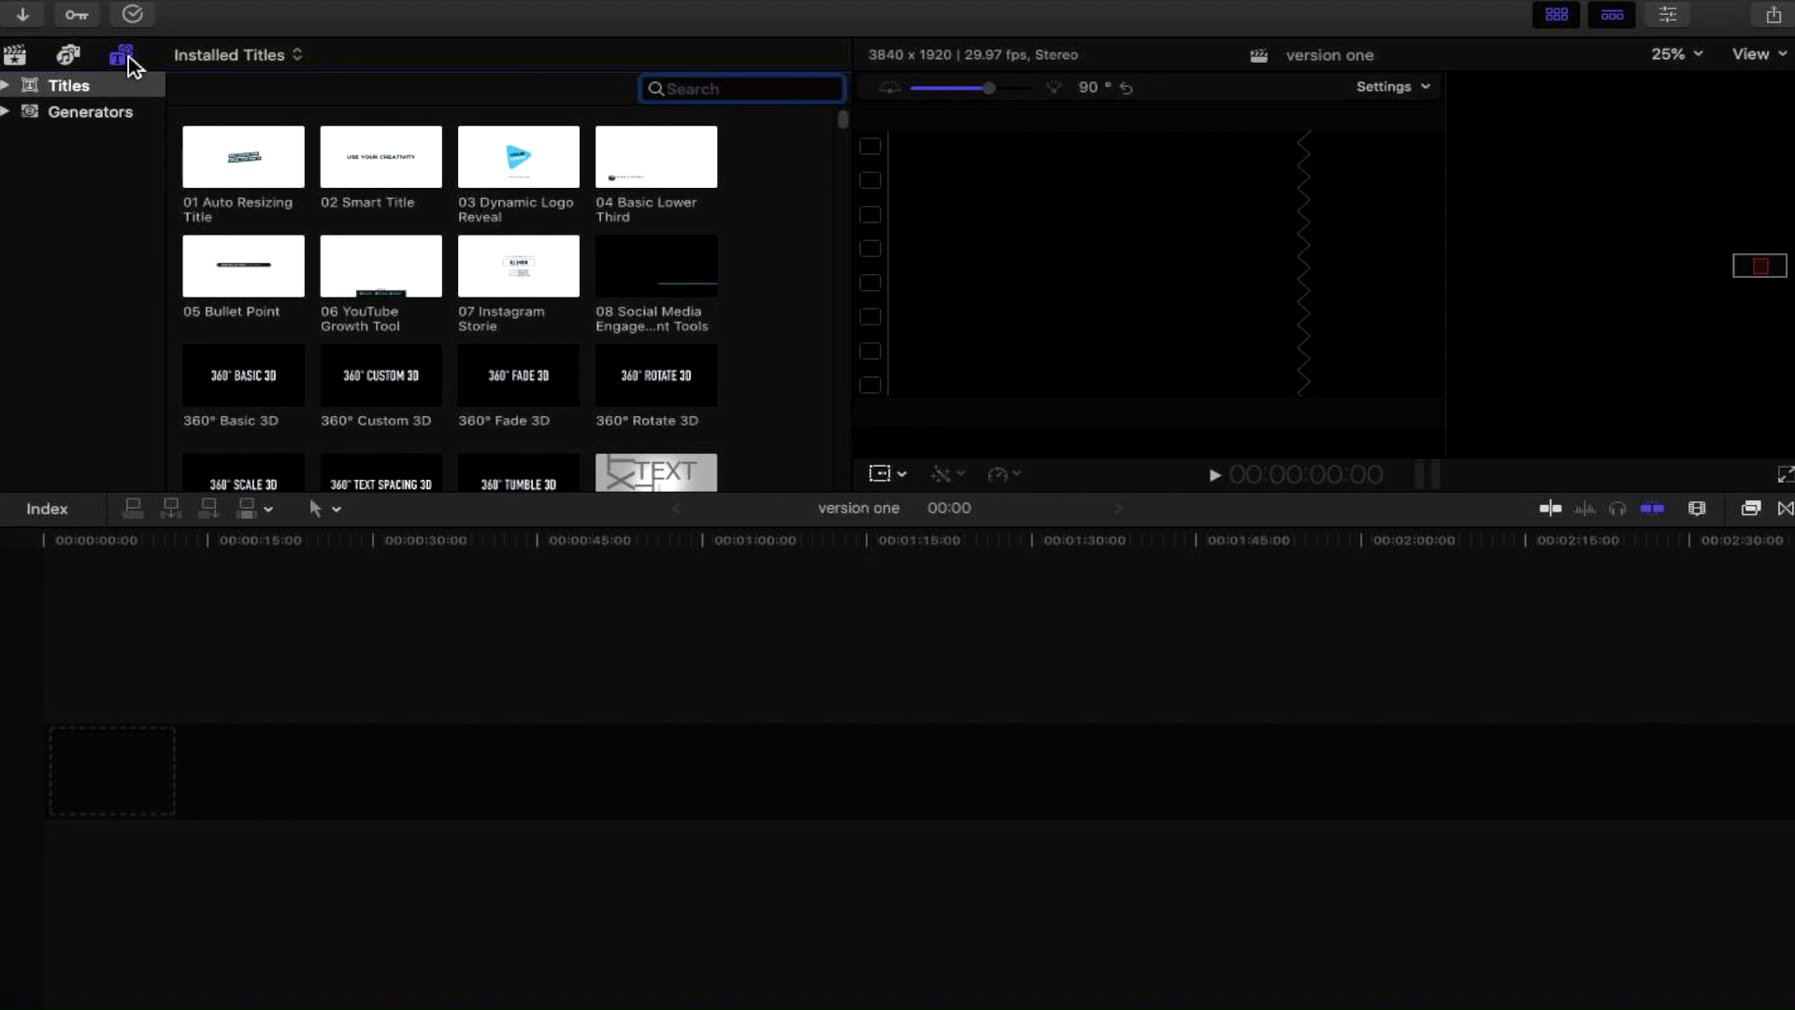
left_click(135, 6)
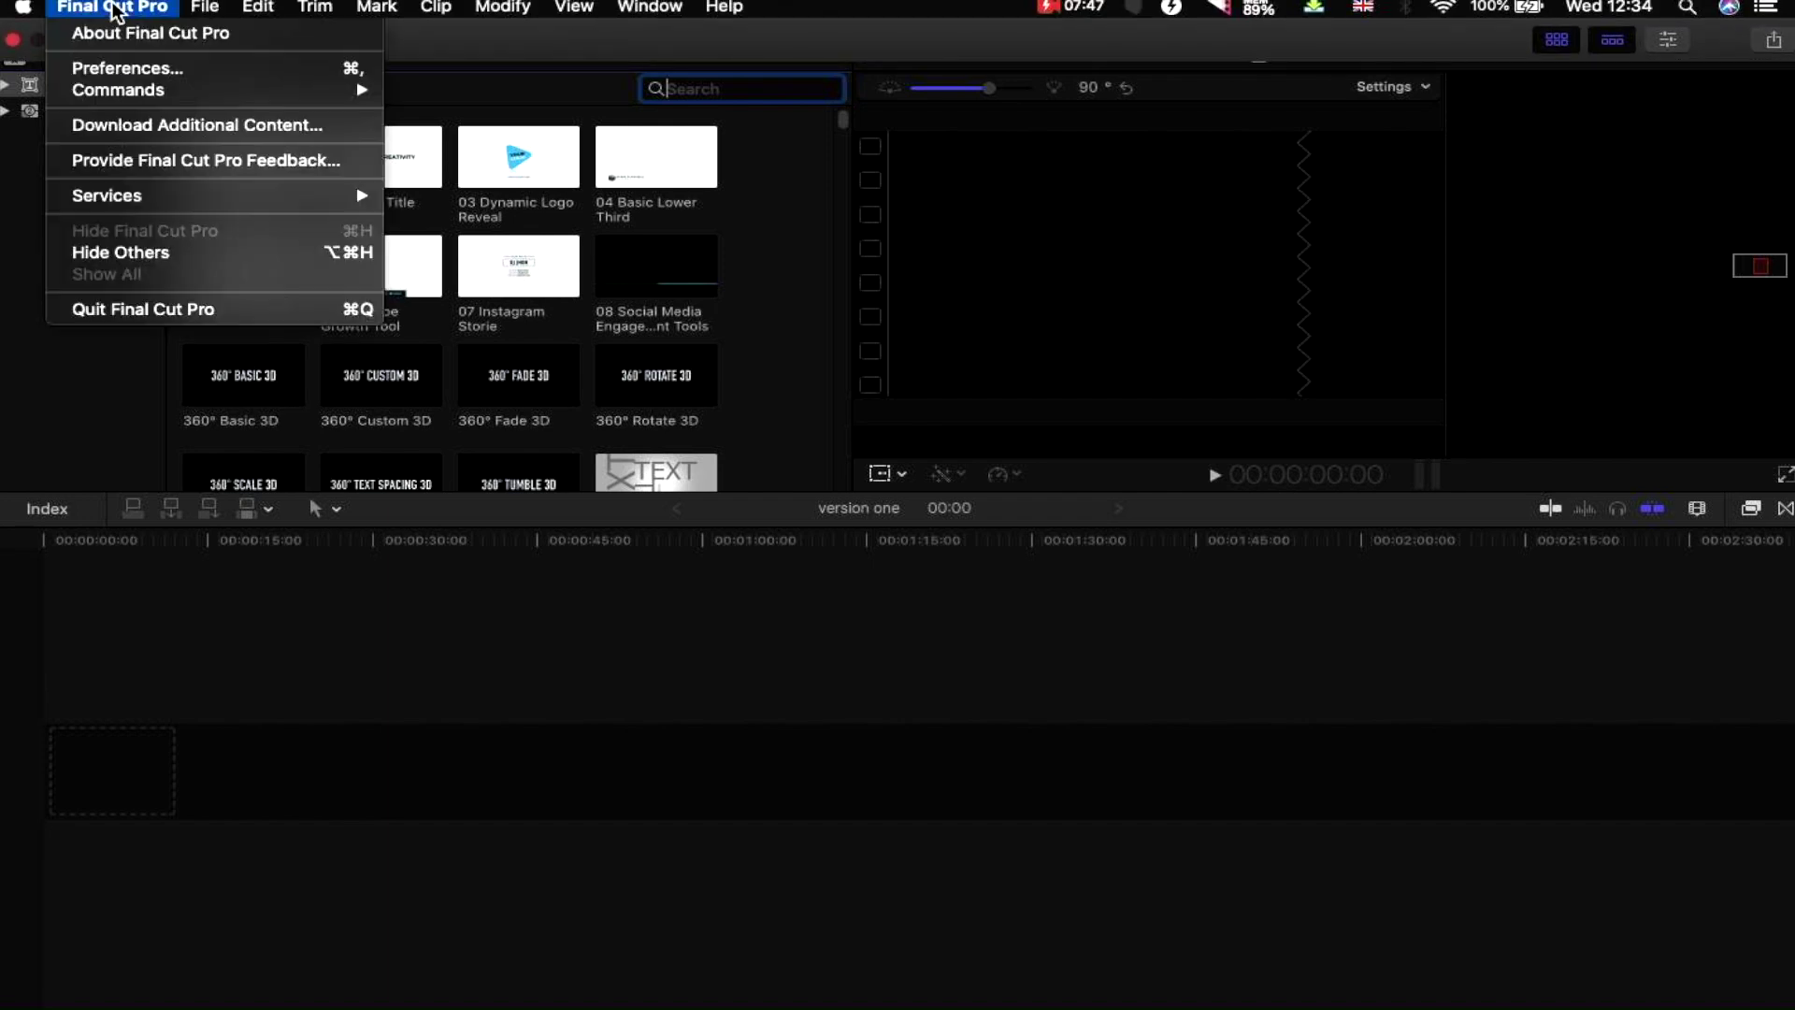
left_click(130, 32)
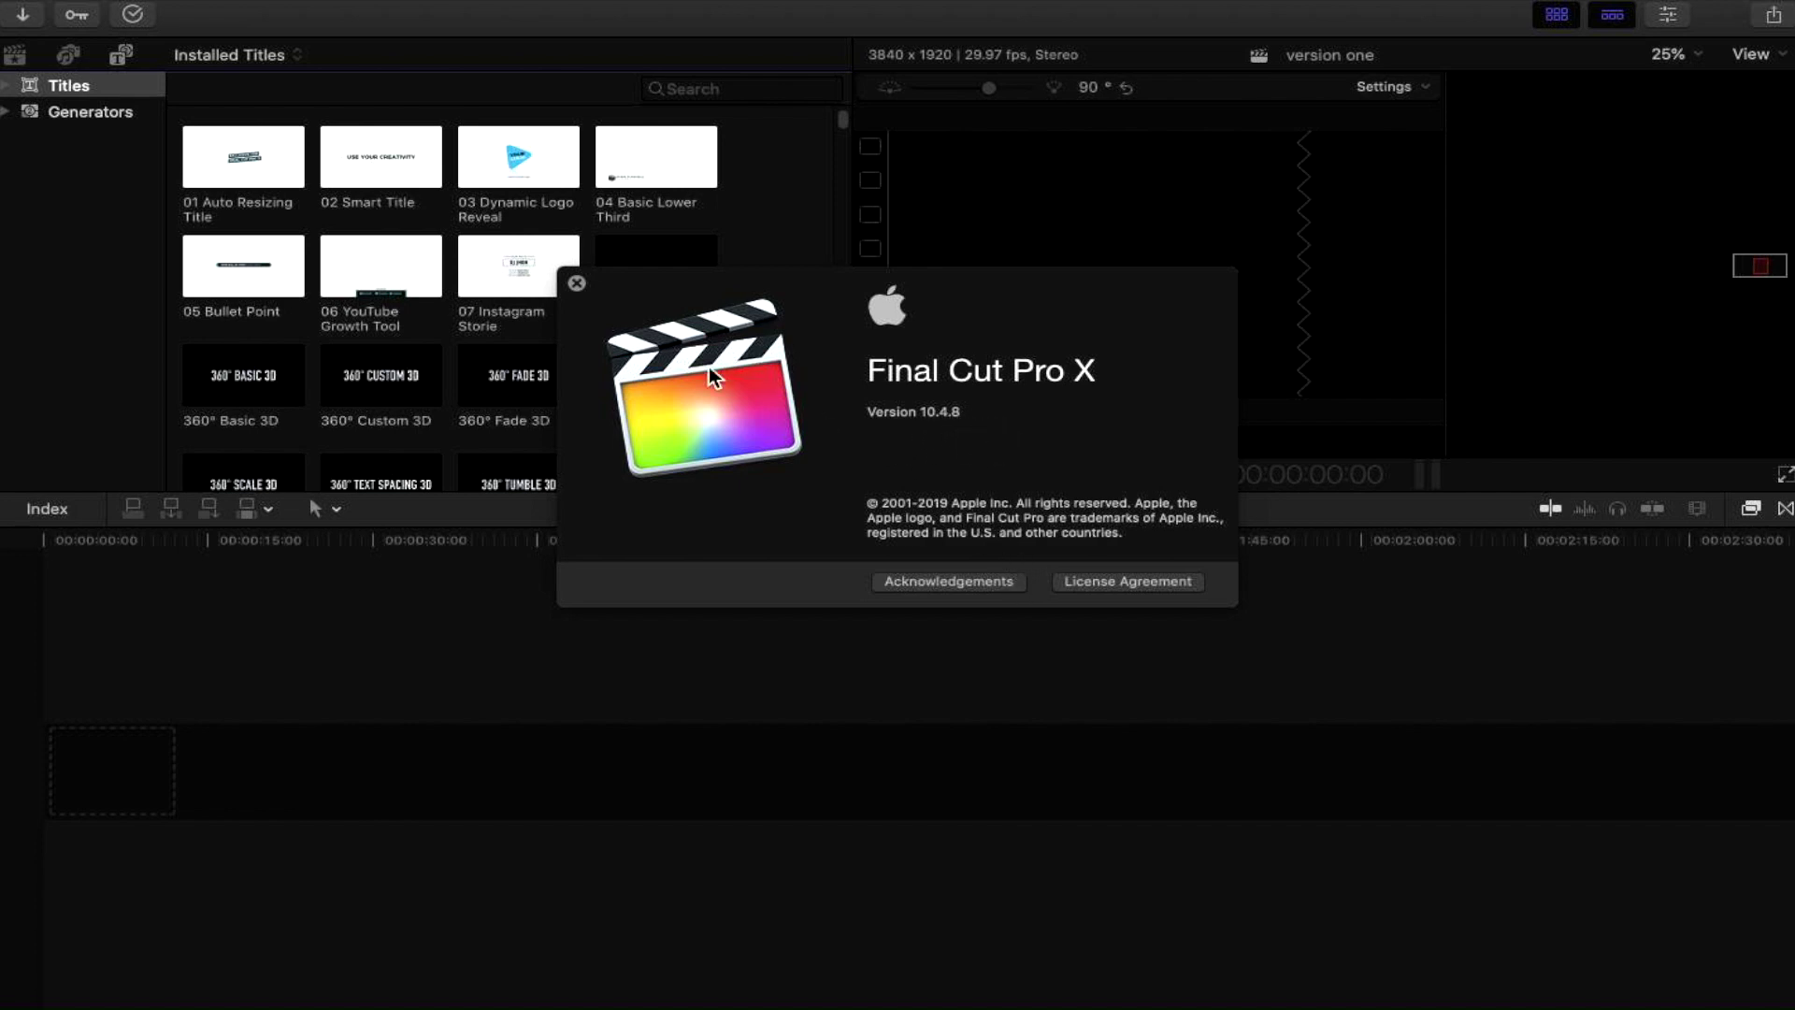
left_click(577, 283)
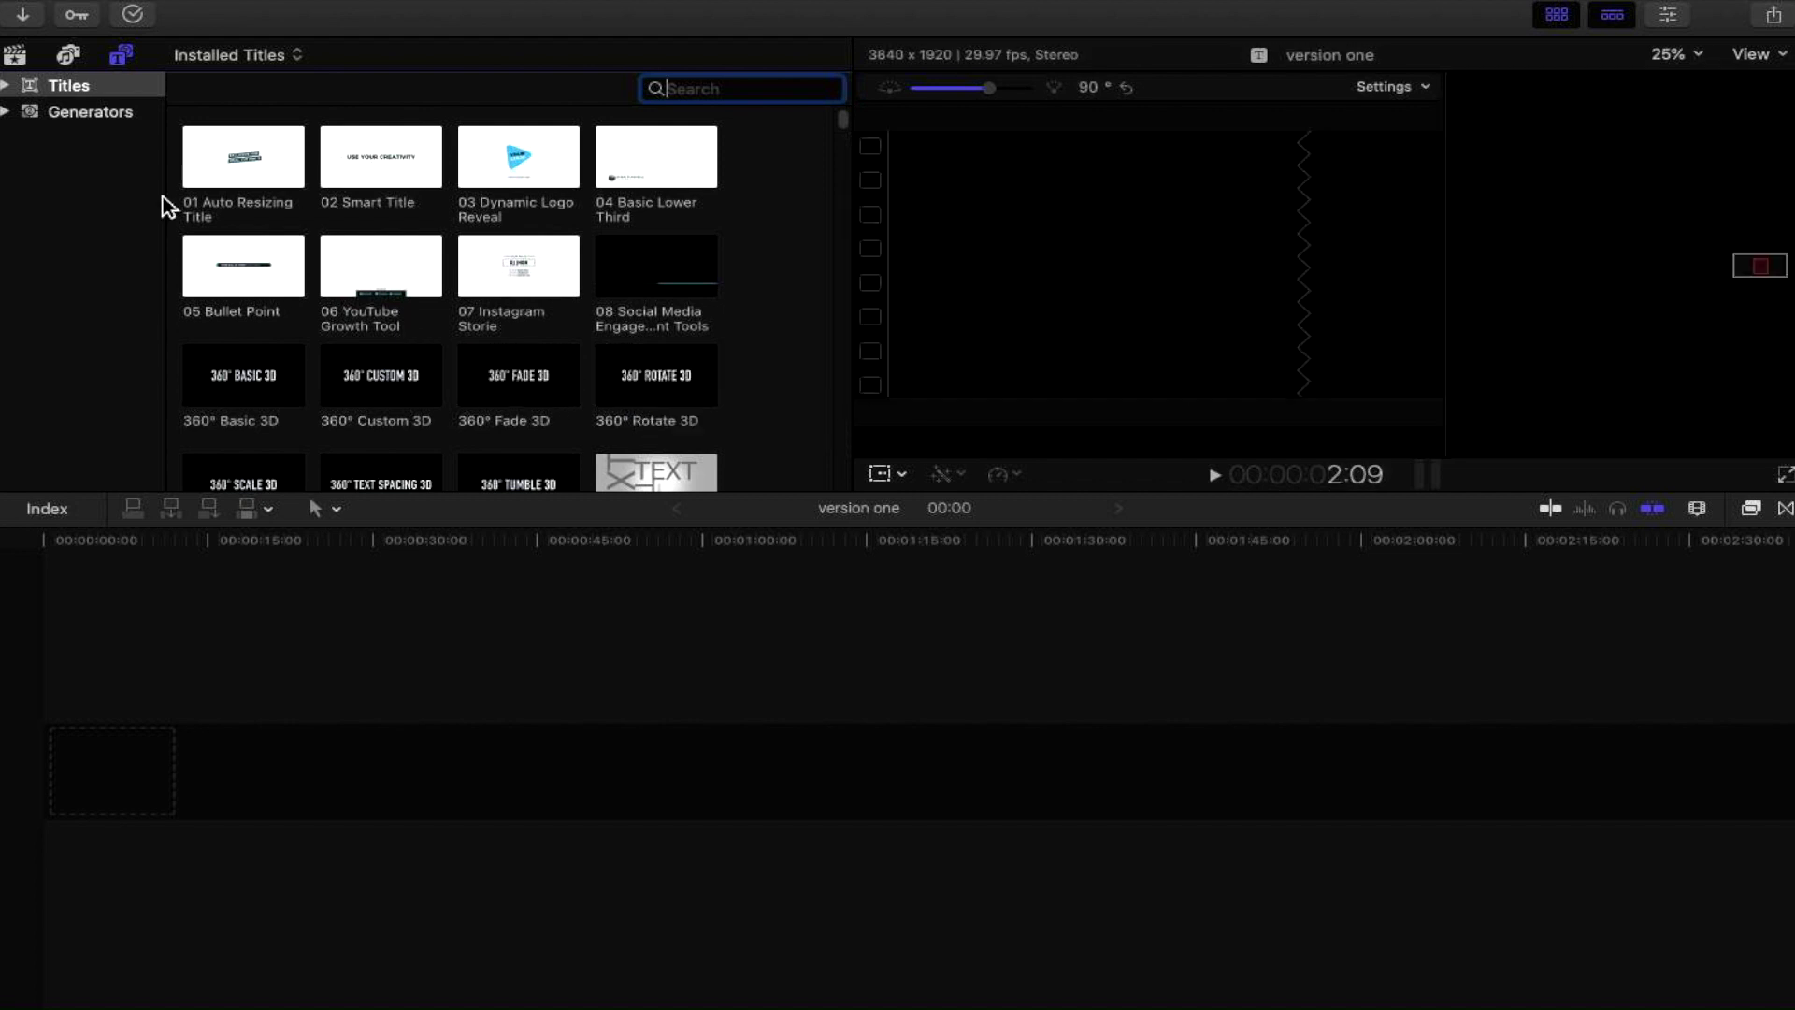
- Add the 360° Gradient generator to the start of the empty timeline, and narrow the browser to enlarge the viewers
left_click(90, 112)
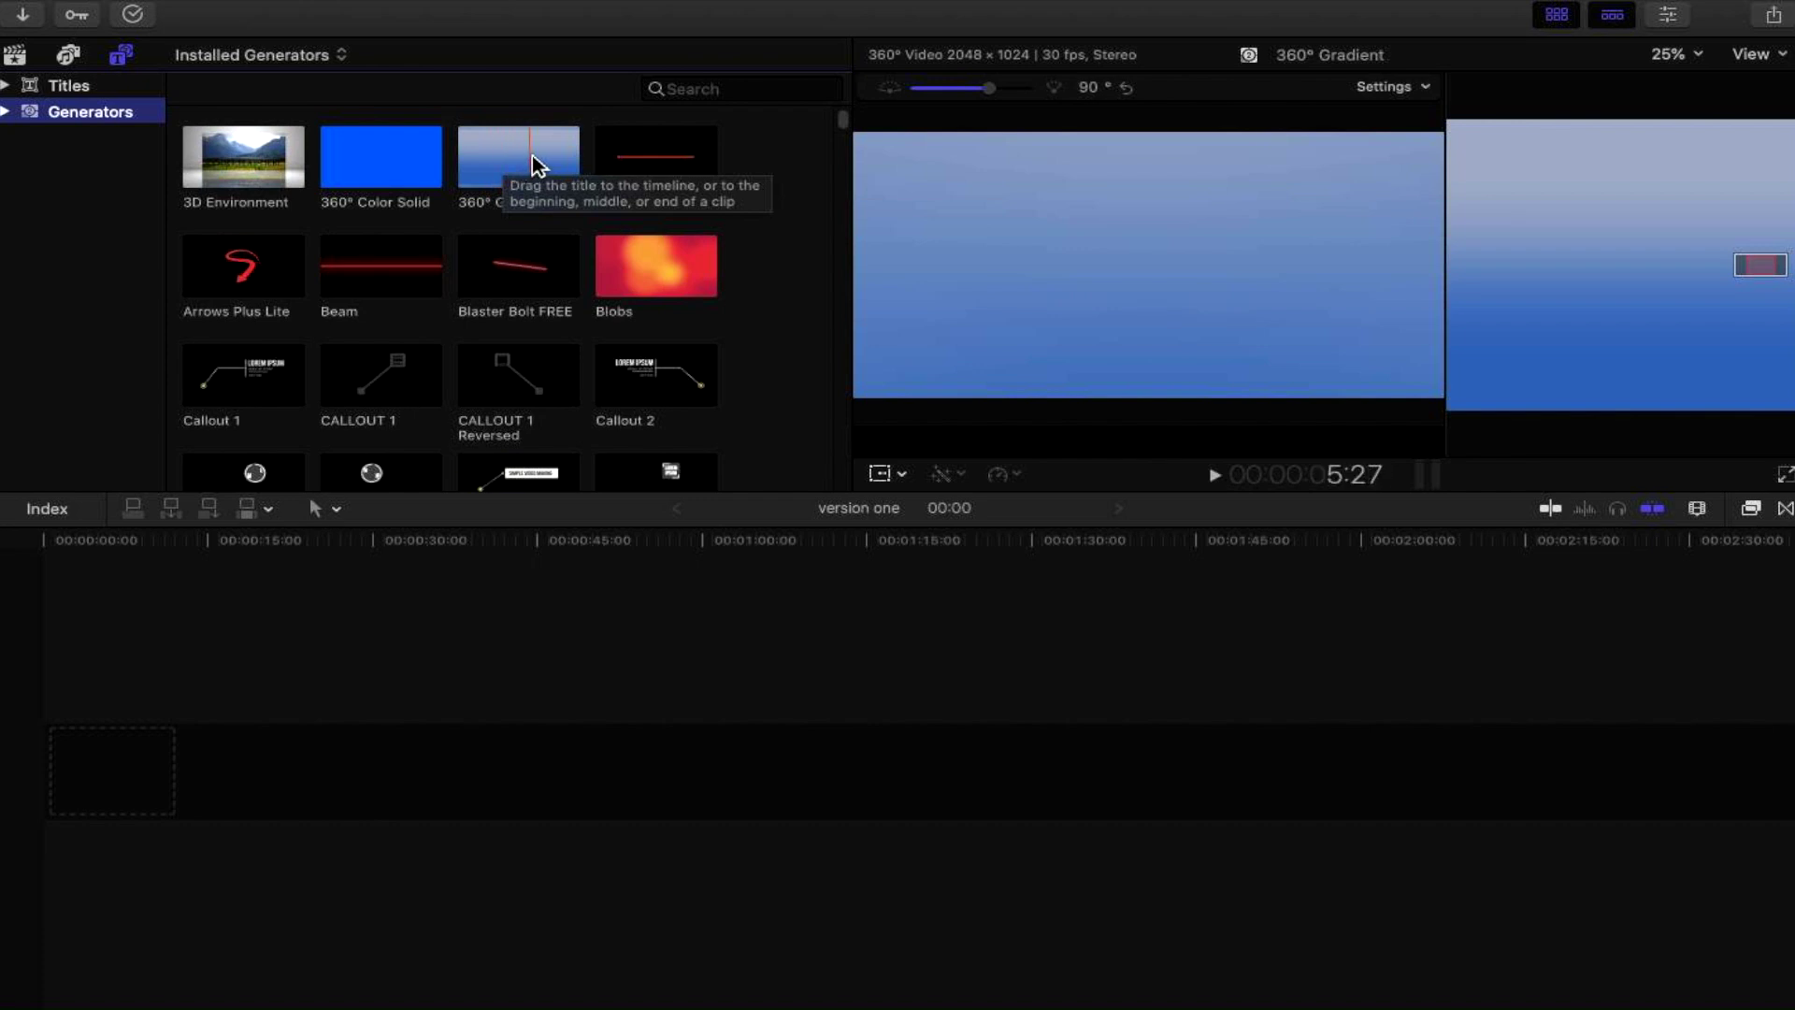
left_click_drag(529, 165, 271, 726)
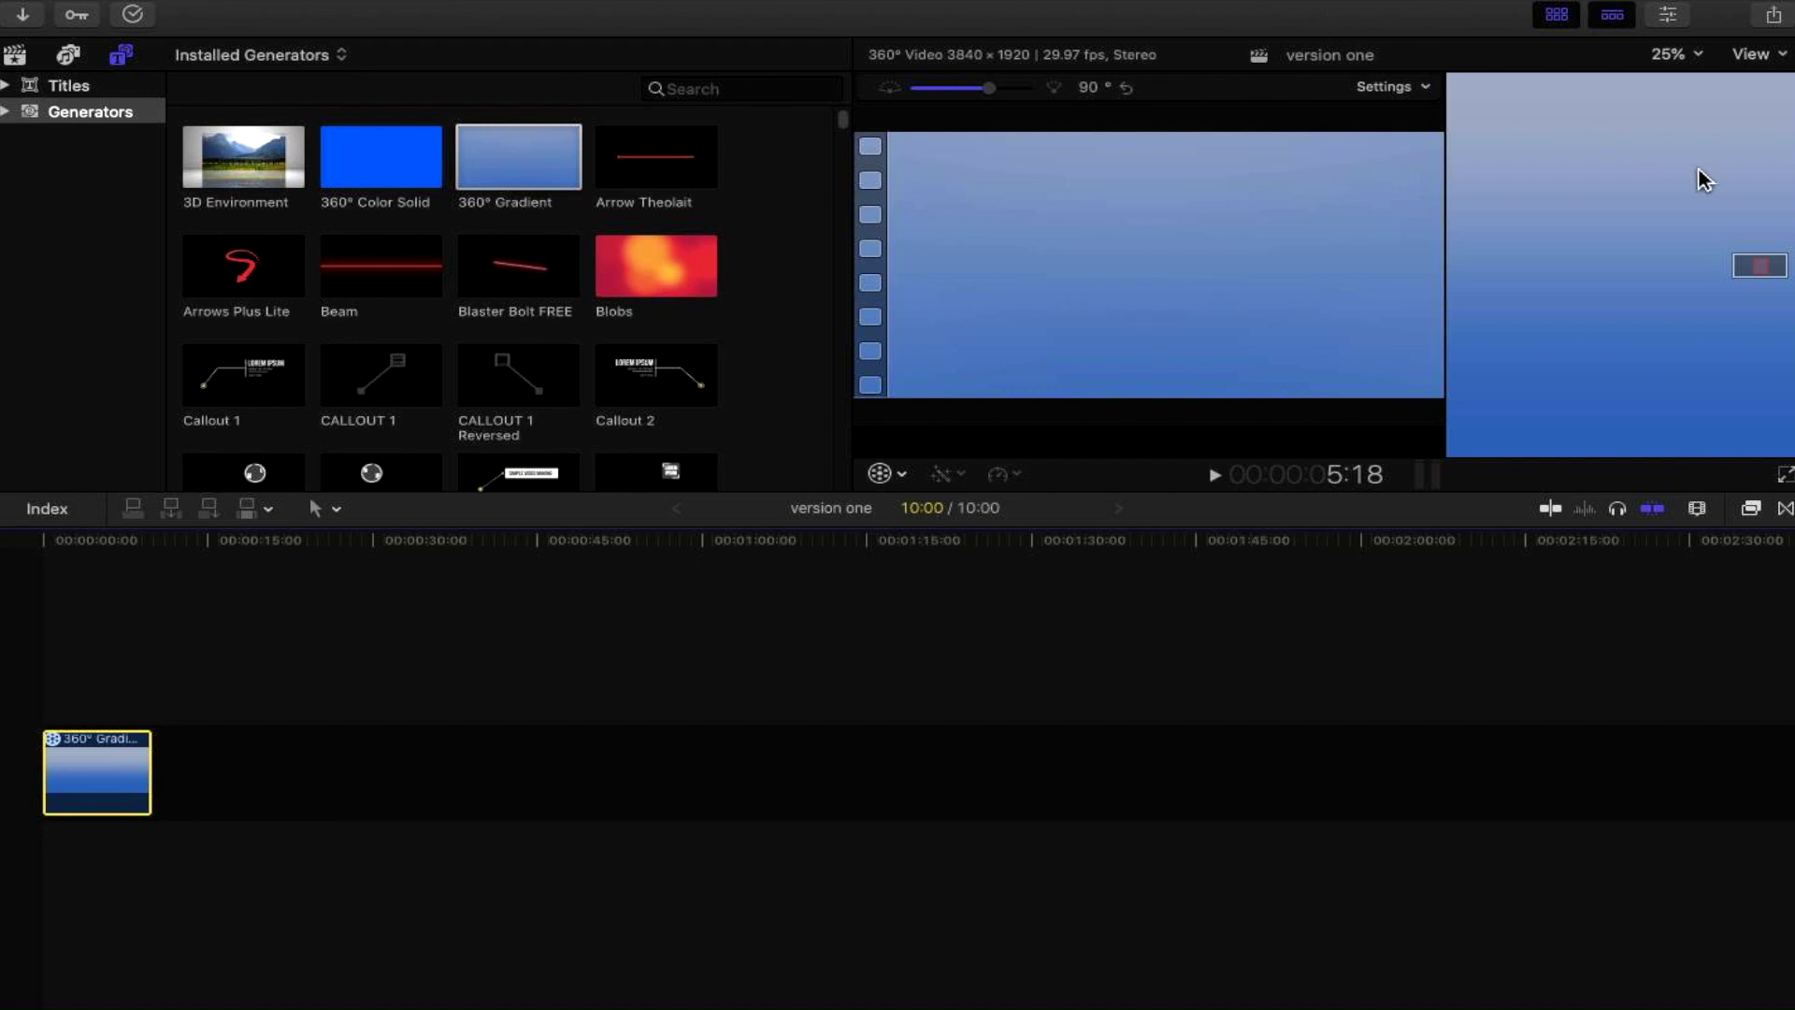
left_click(854, 278)
left_click_drag(855, 279, 464, 325)
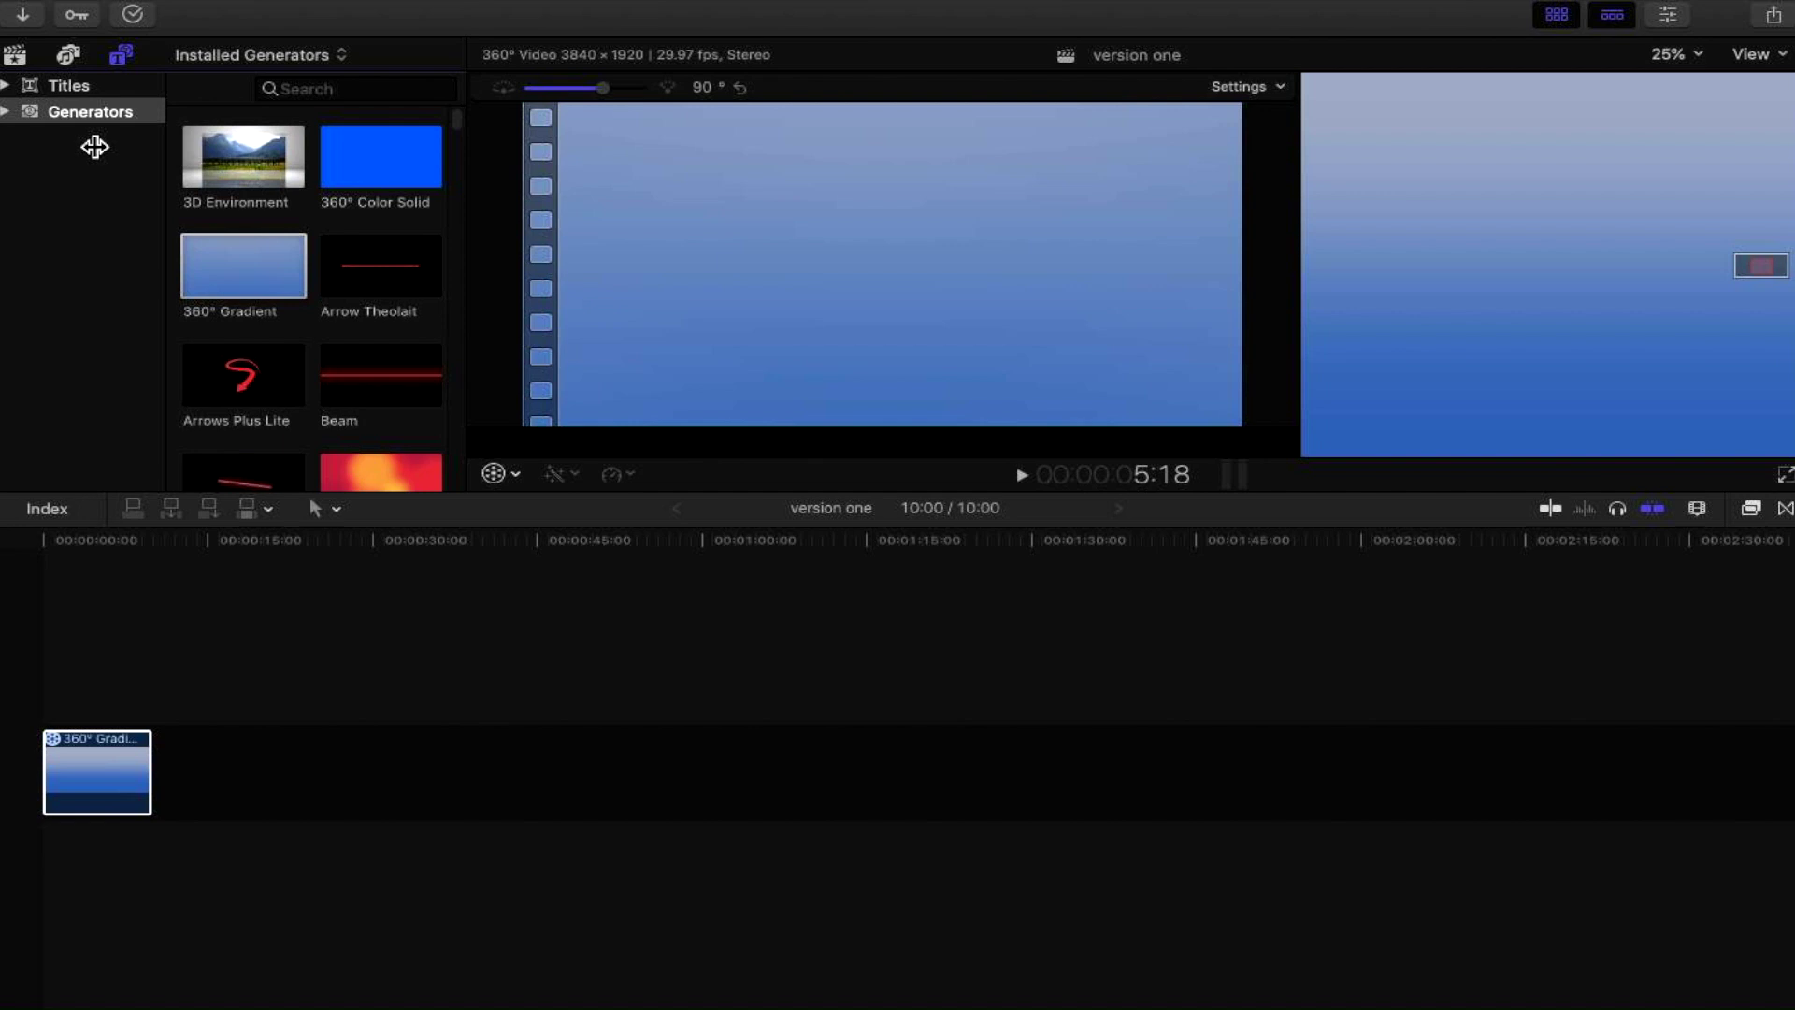
- Add the 360° Rotate 3D title above the gradient clip at the start of the timeline, and enlarge the timeline view
left_click(61, 92)
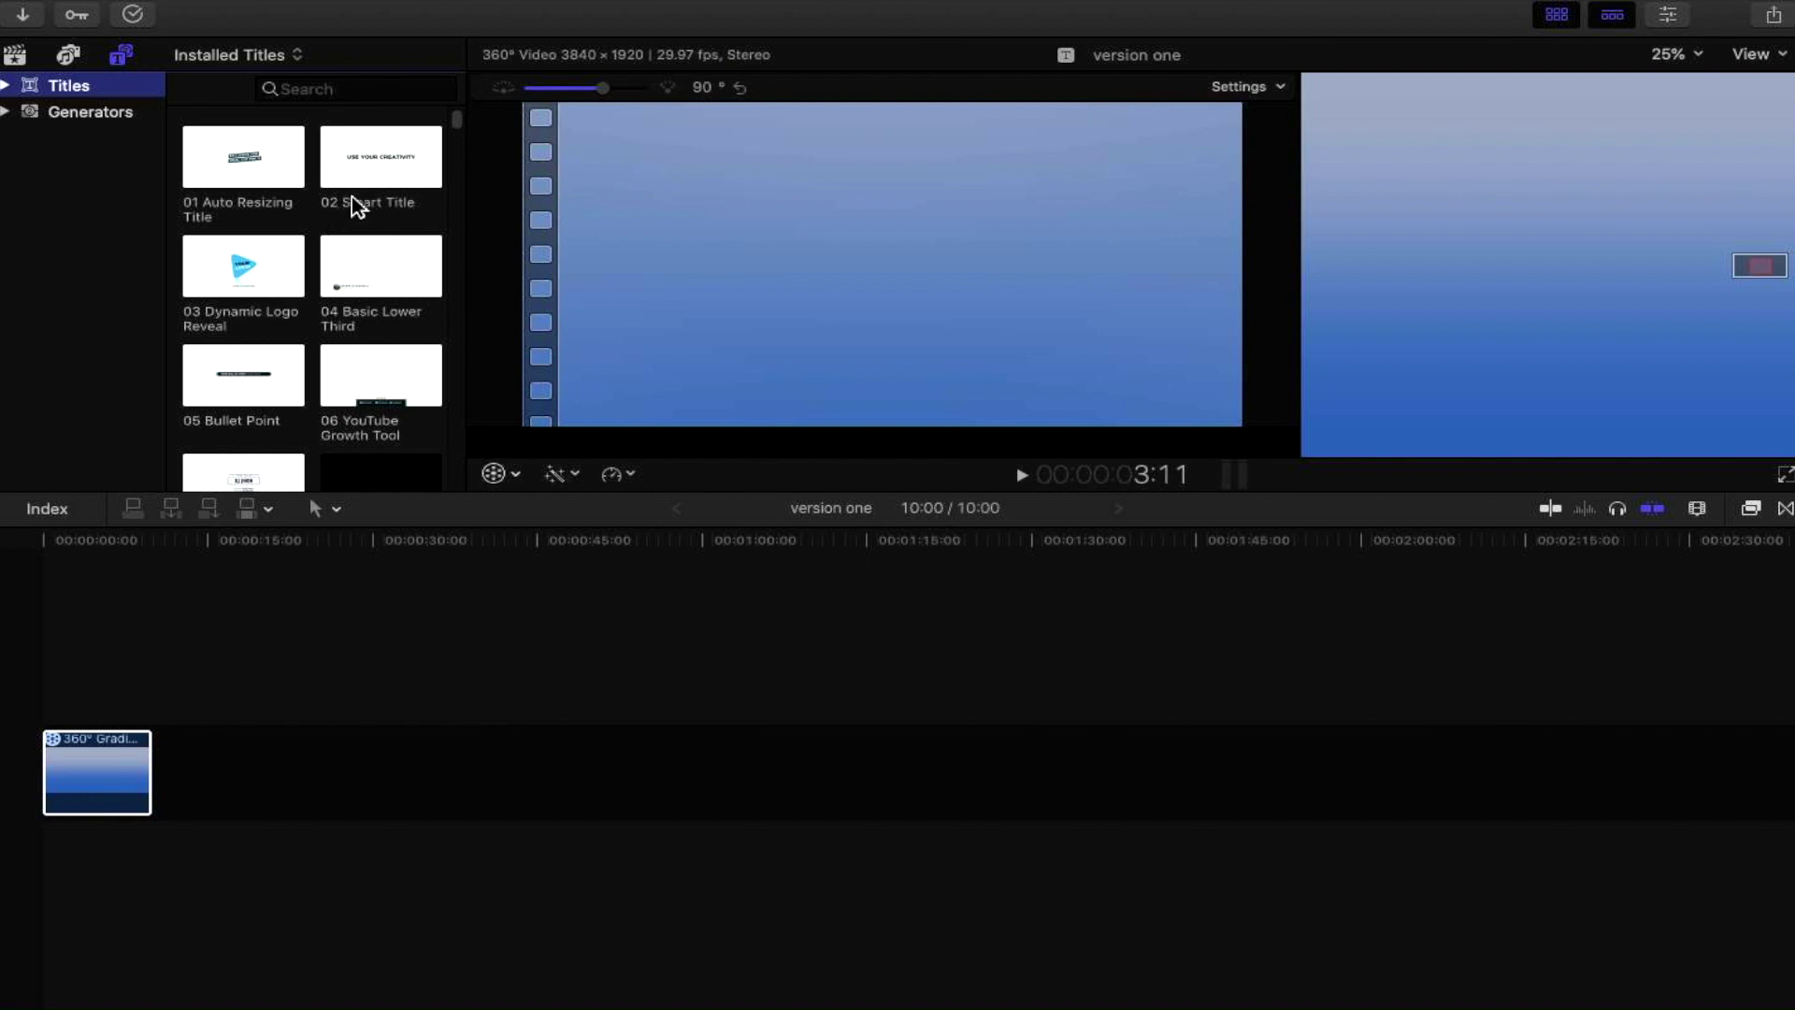
scroll(380, 306, "down", 10)
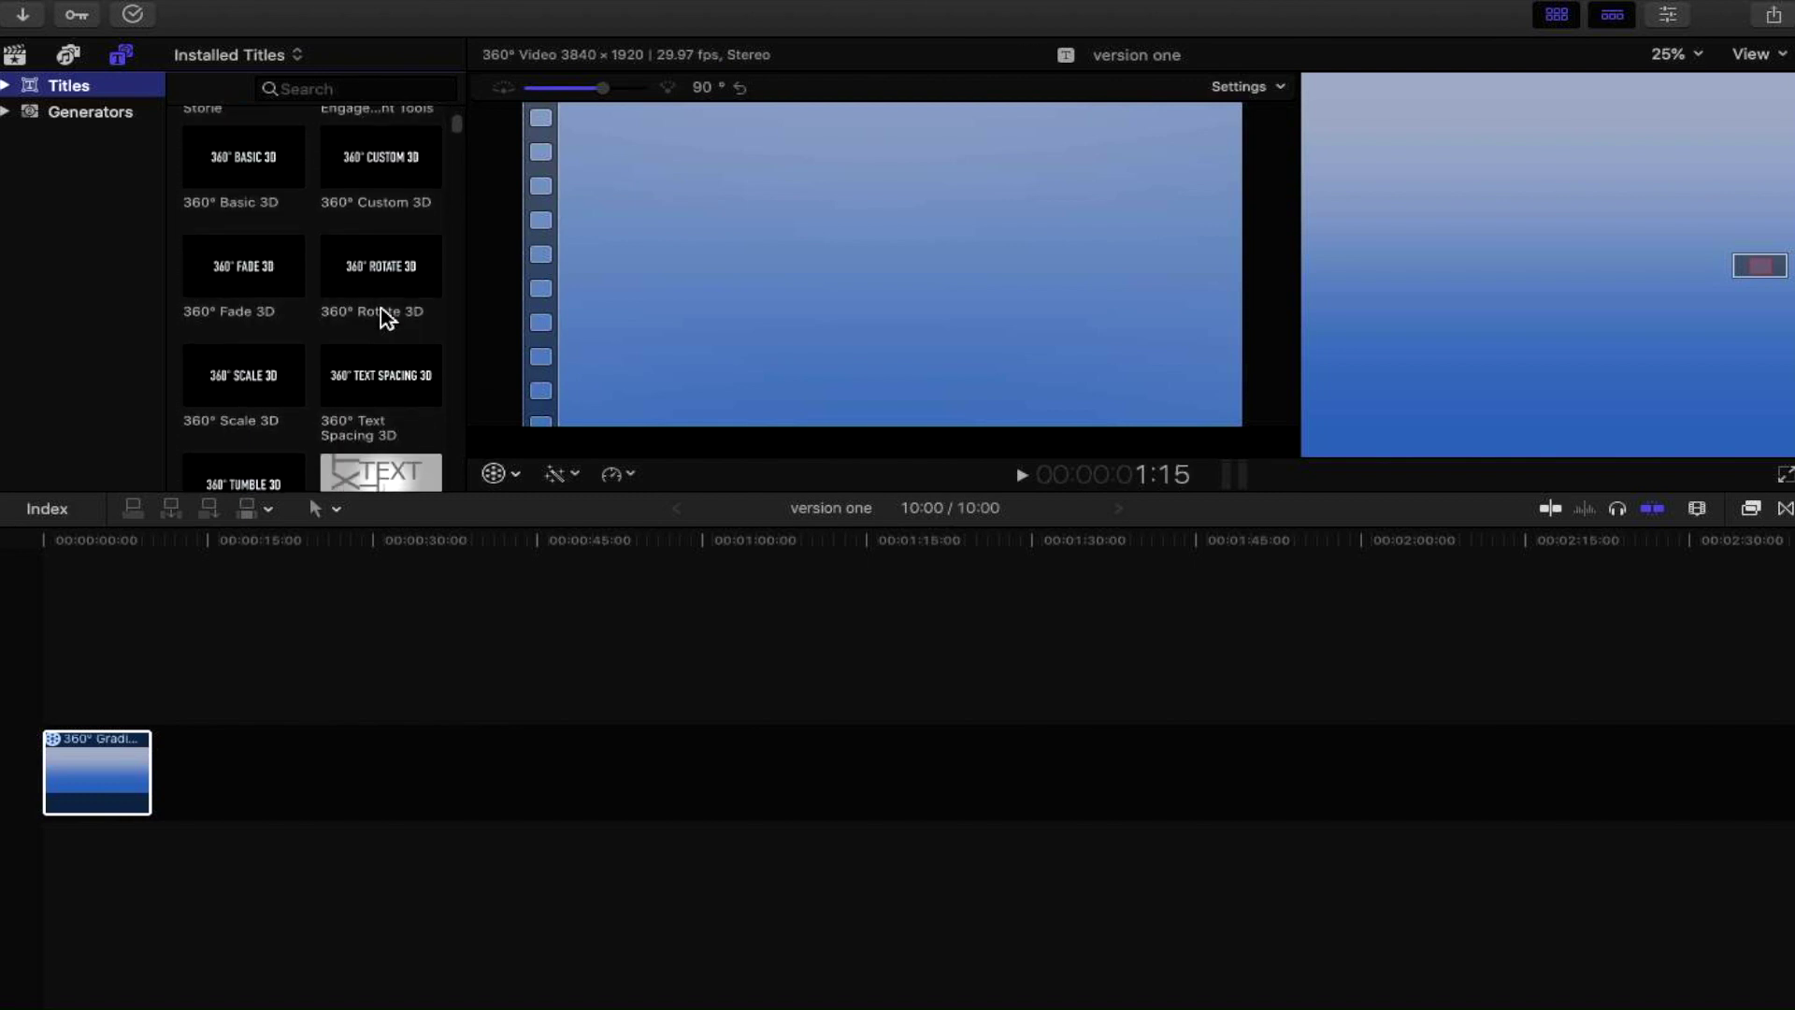
scroll(379, 306, "up", 1)
left_click(378, 289)
left_click_drag(377, 294, 43, 633)
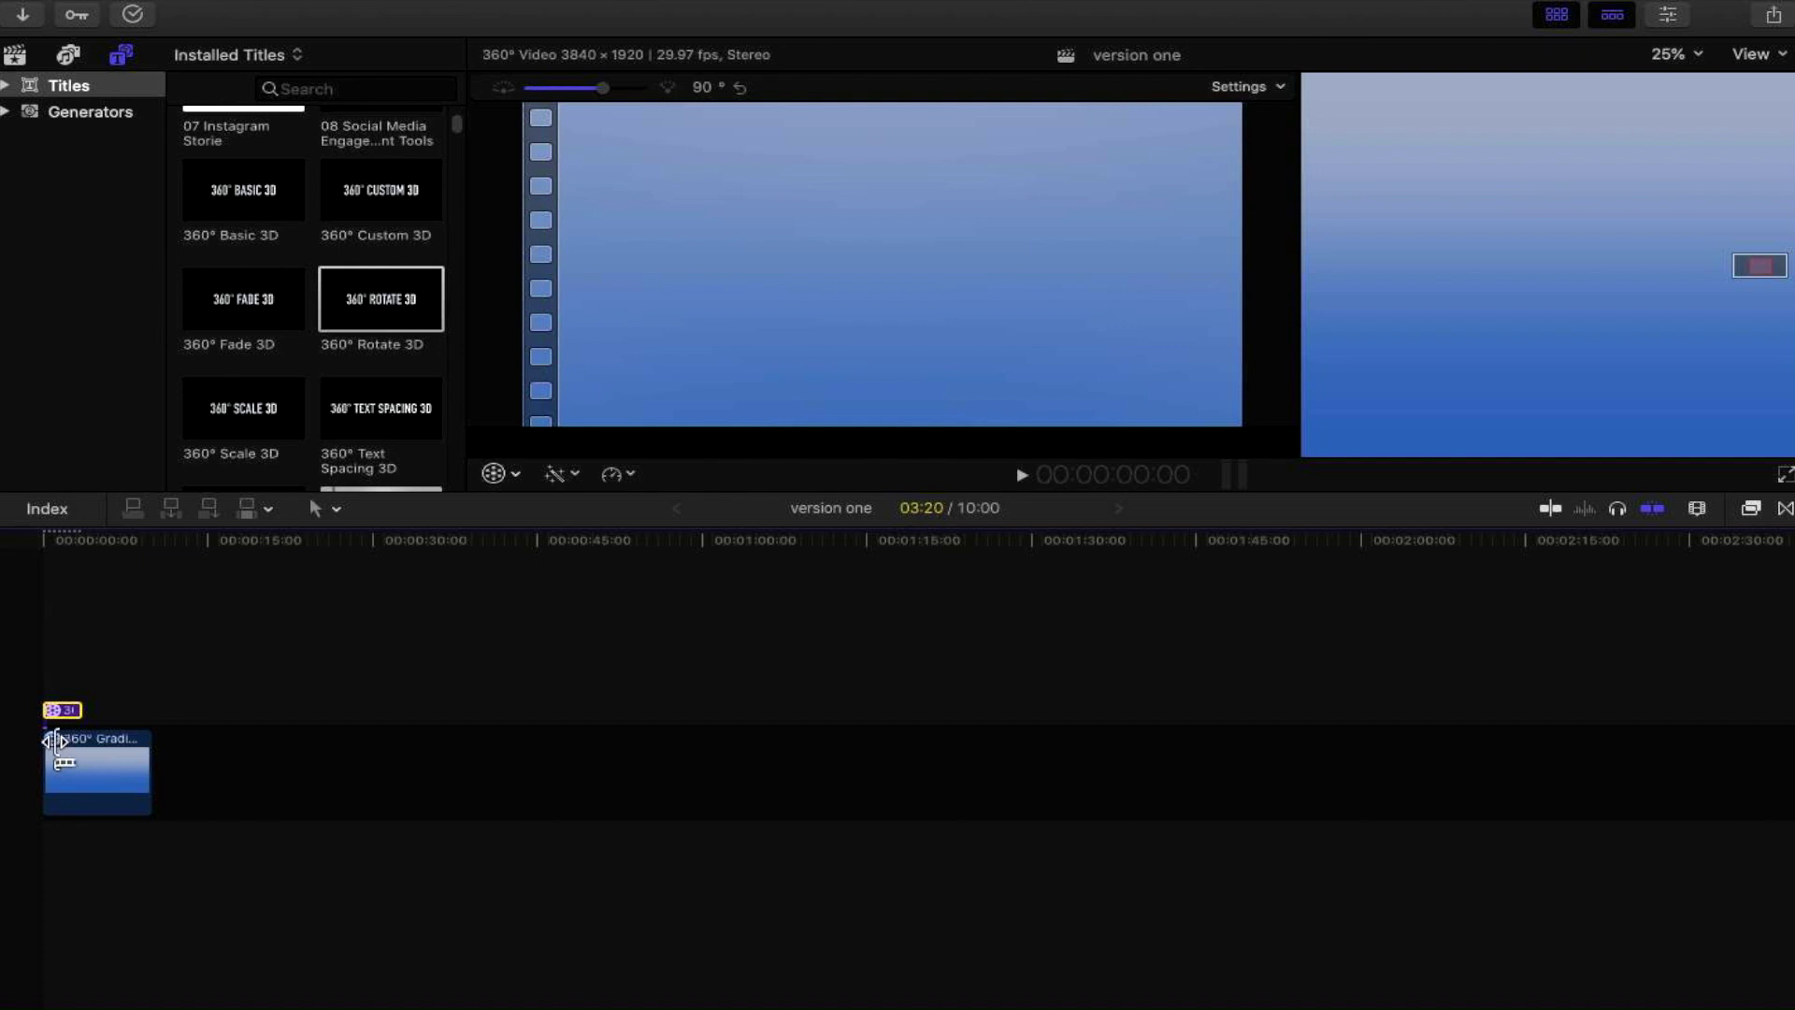
key("shift+z")
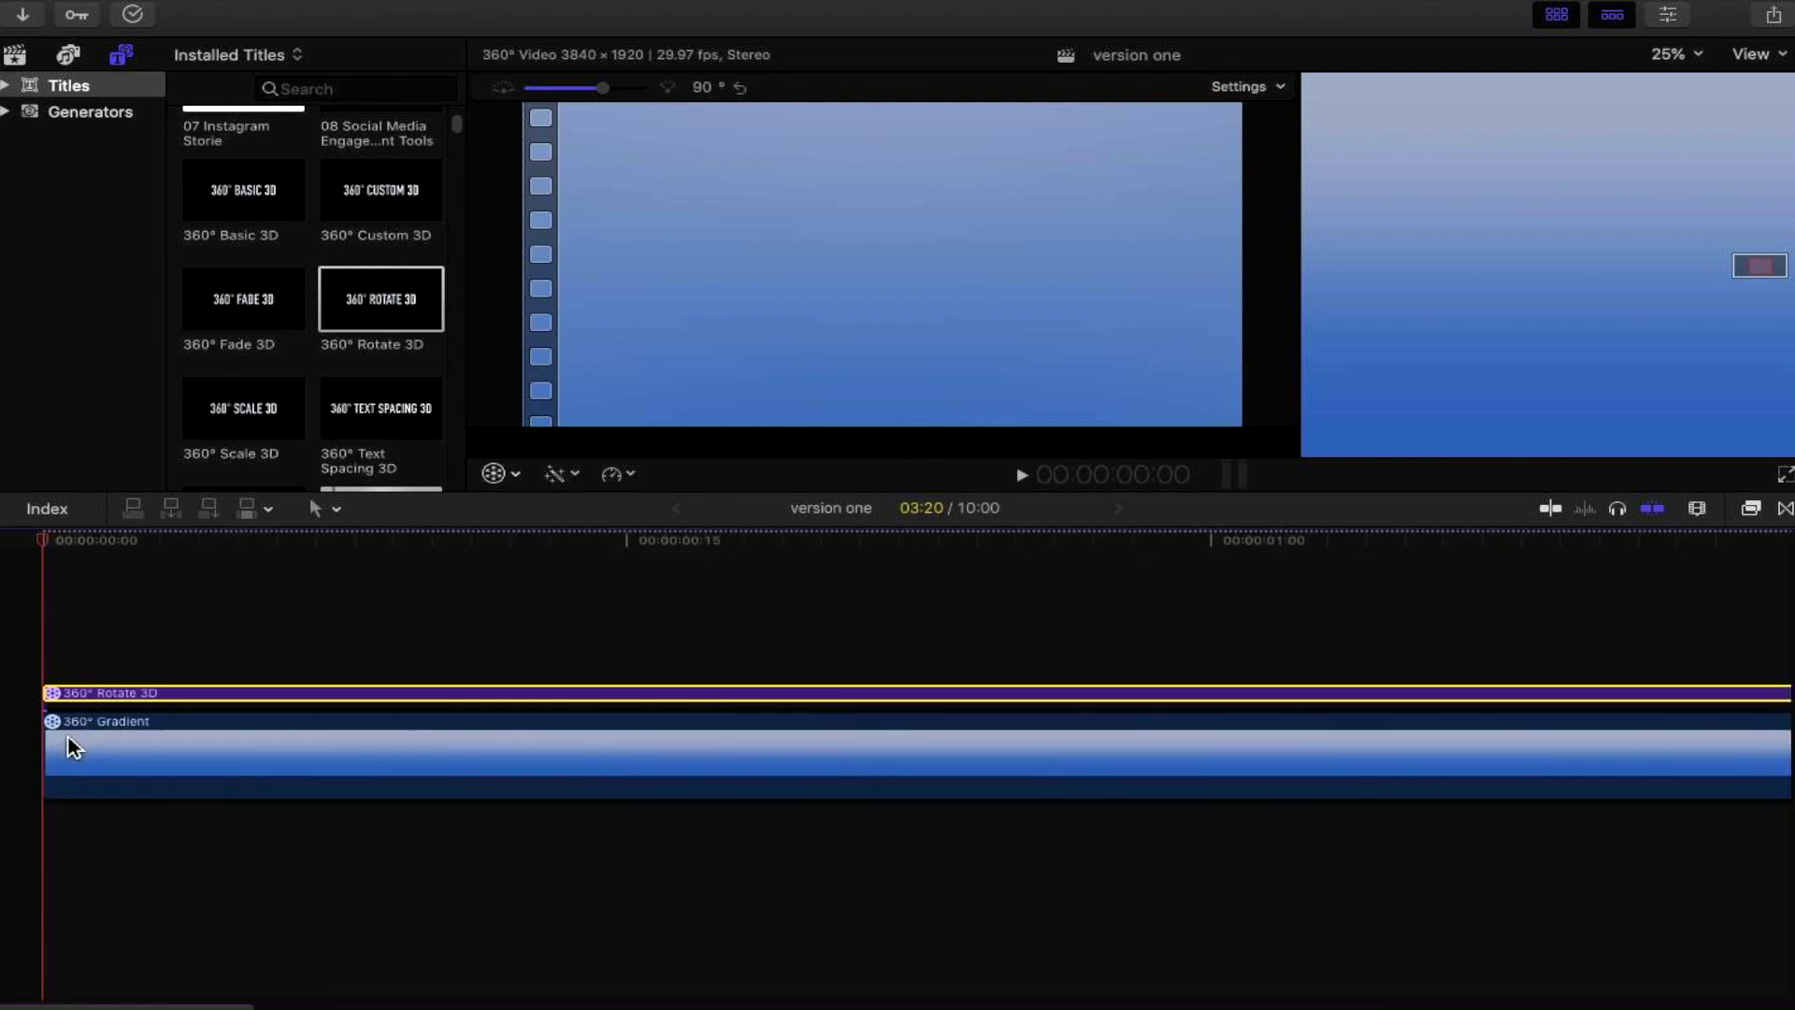
key("super+equal")
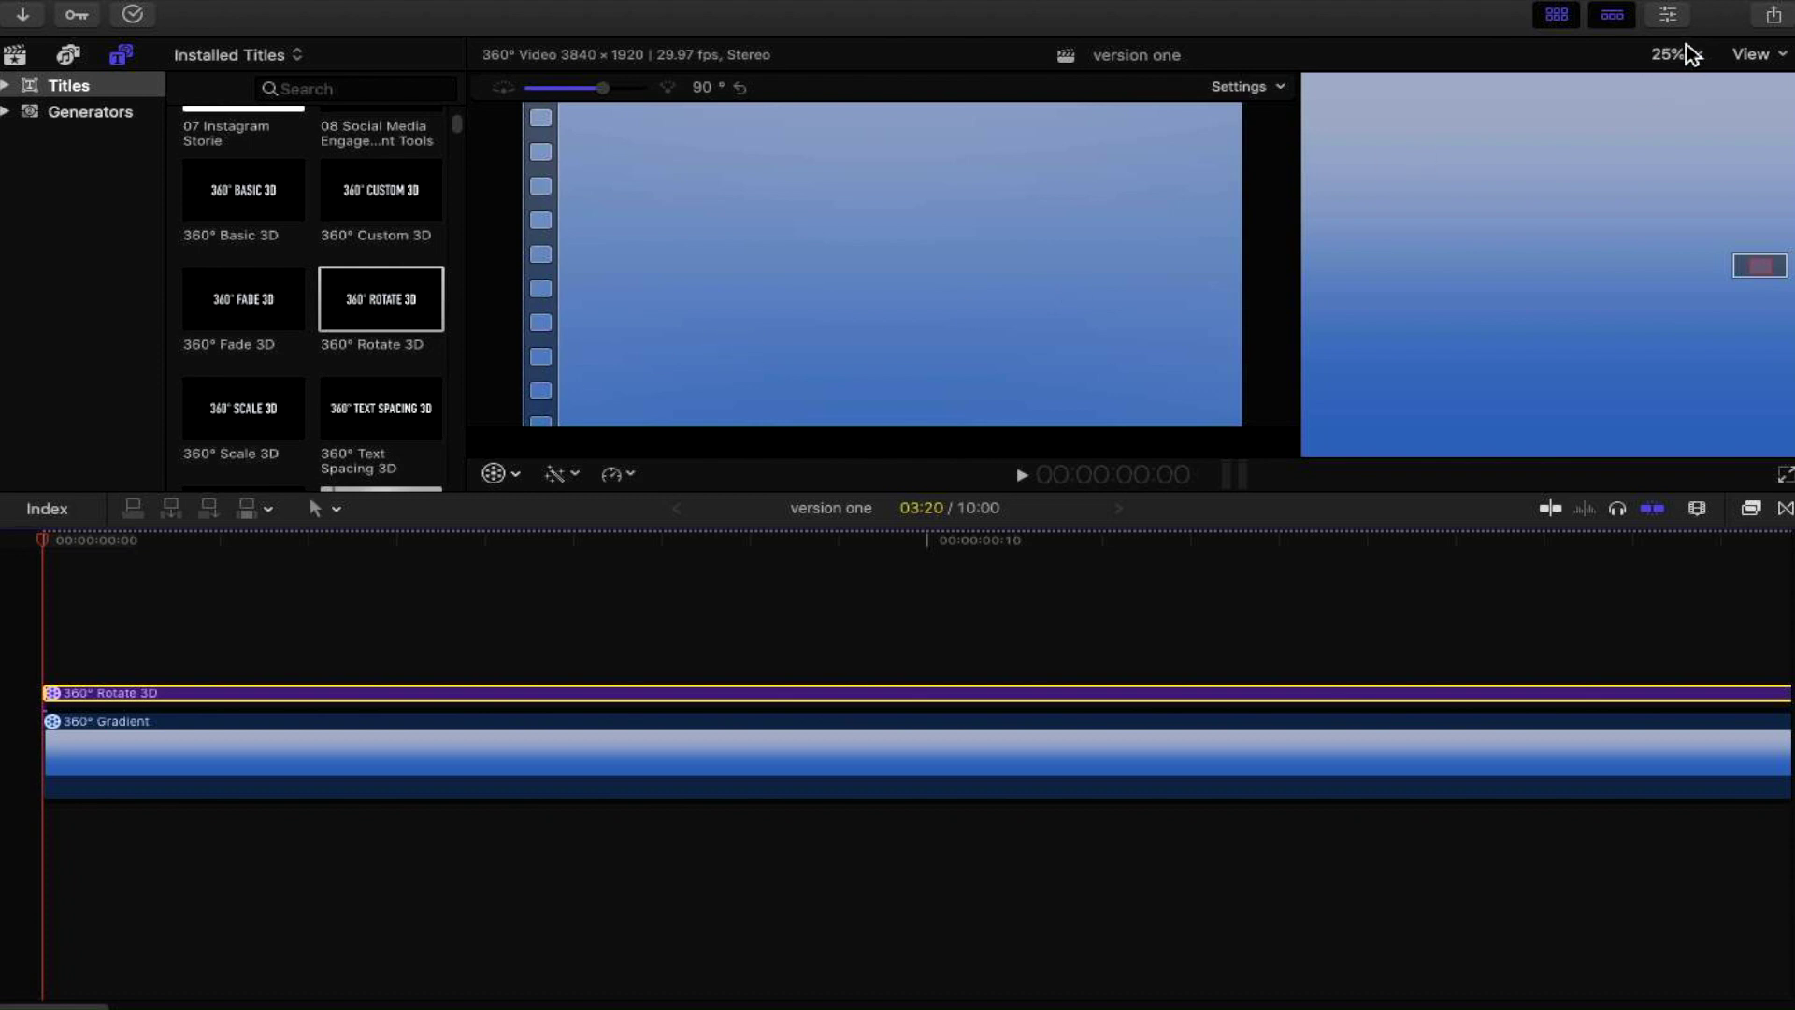
- Hide the browser, leave full screen, and move the editing window aside to reach the 360 FUN VIDEO folder in Finder
left_click(1575, 19)
mouse_move(345, 7)
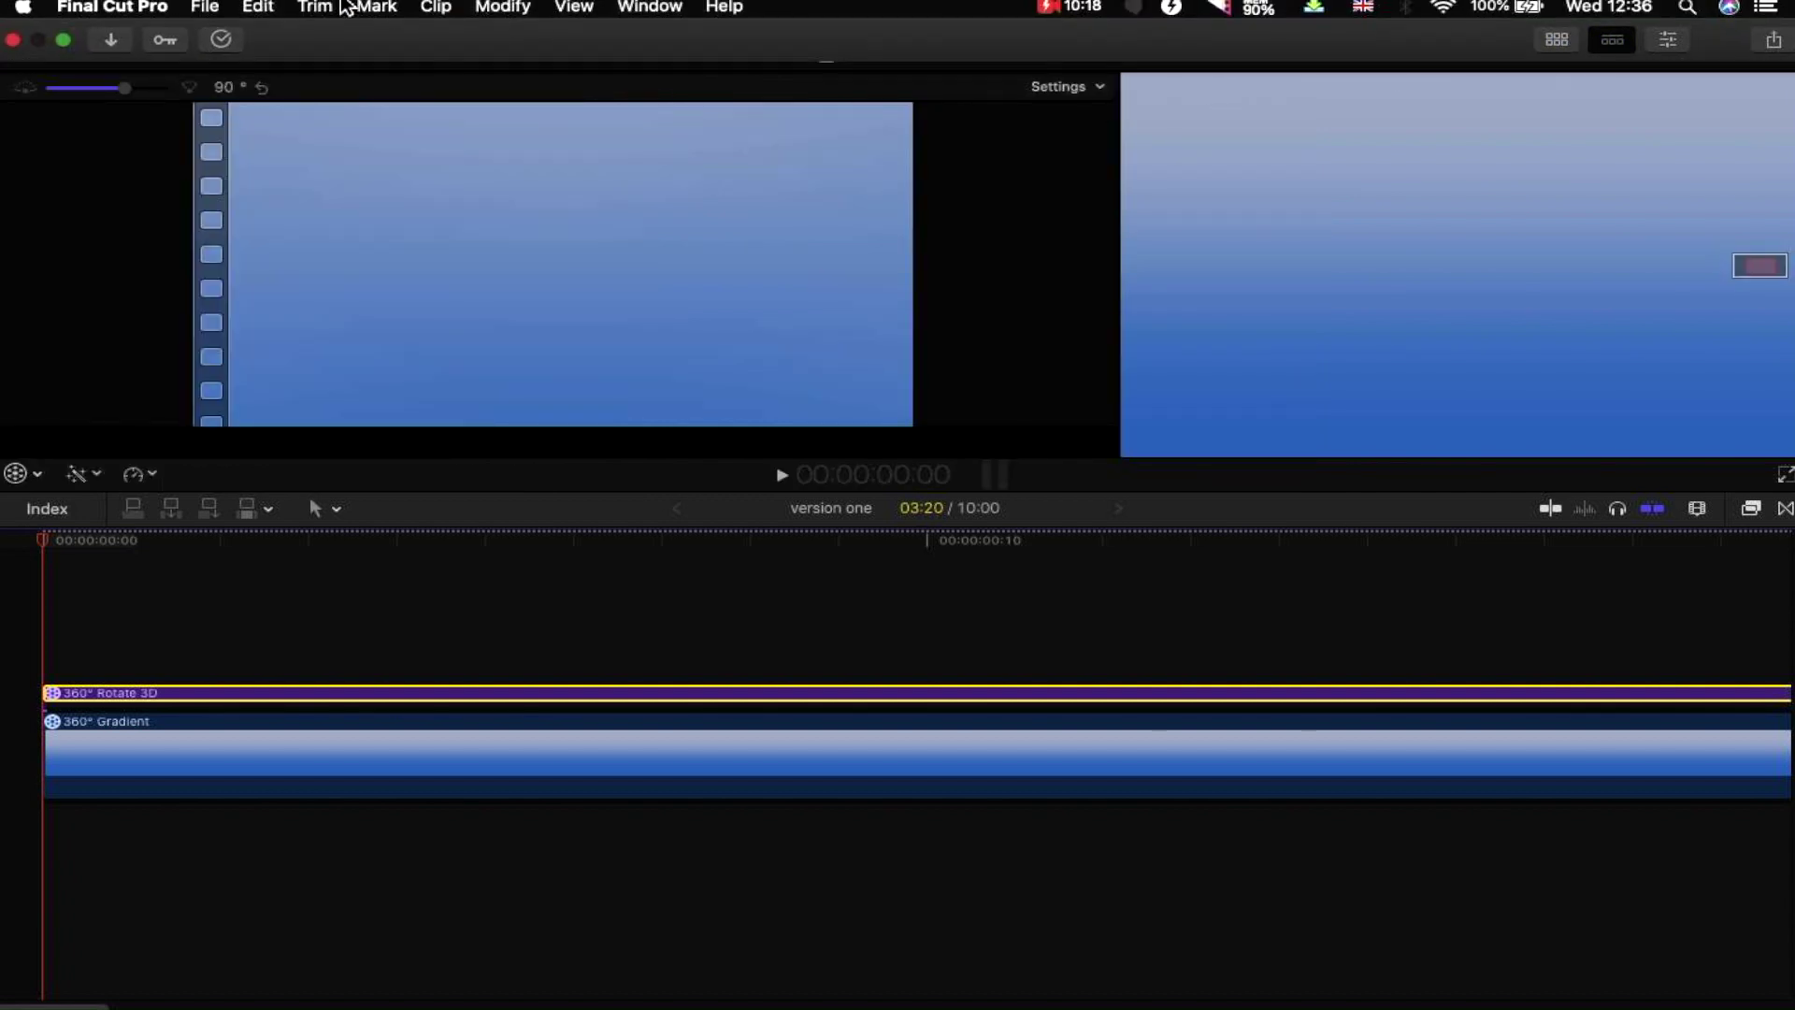
mouse_move(61, 47)
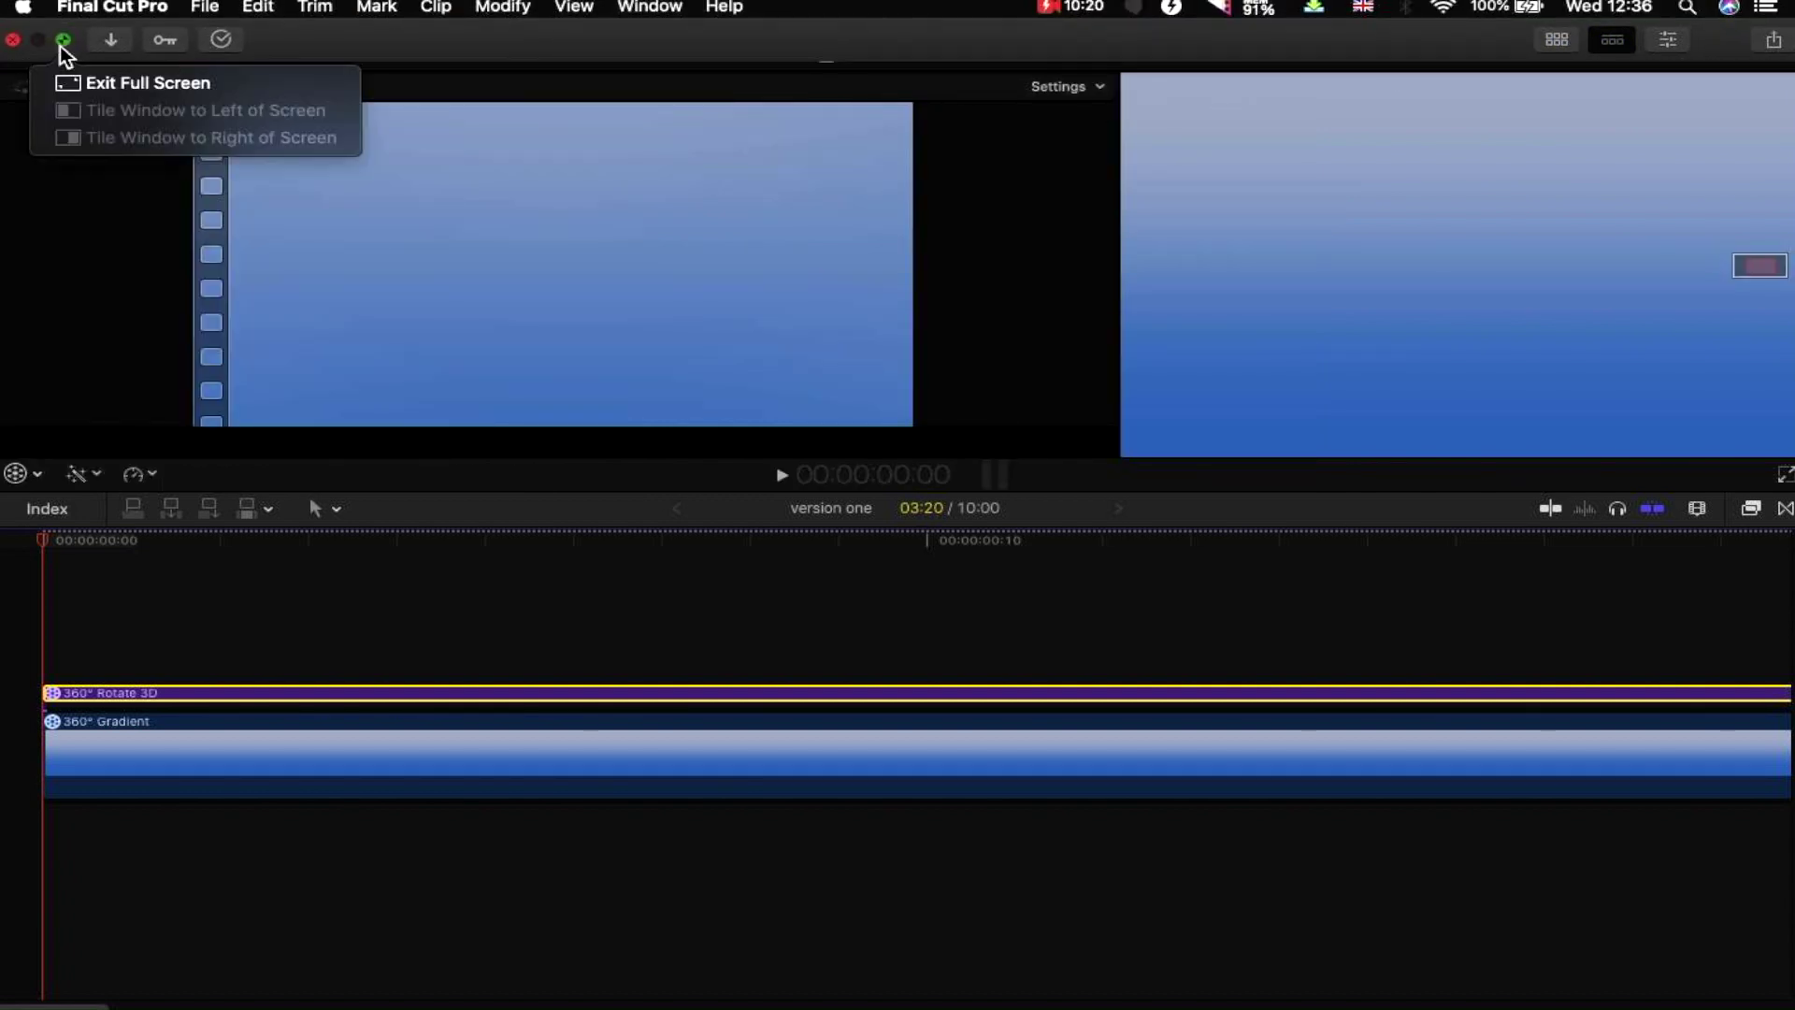
left_click(63, 41)
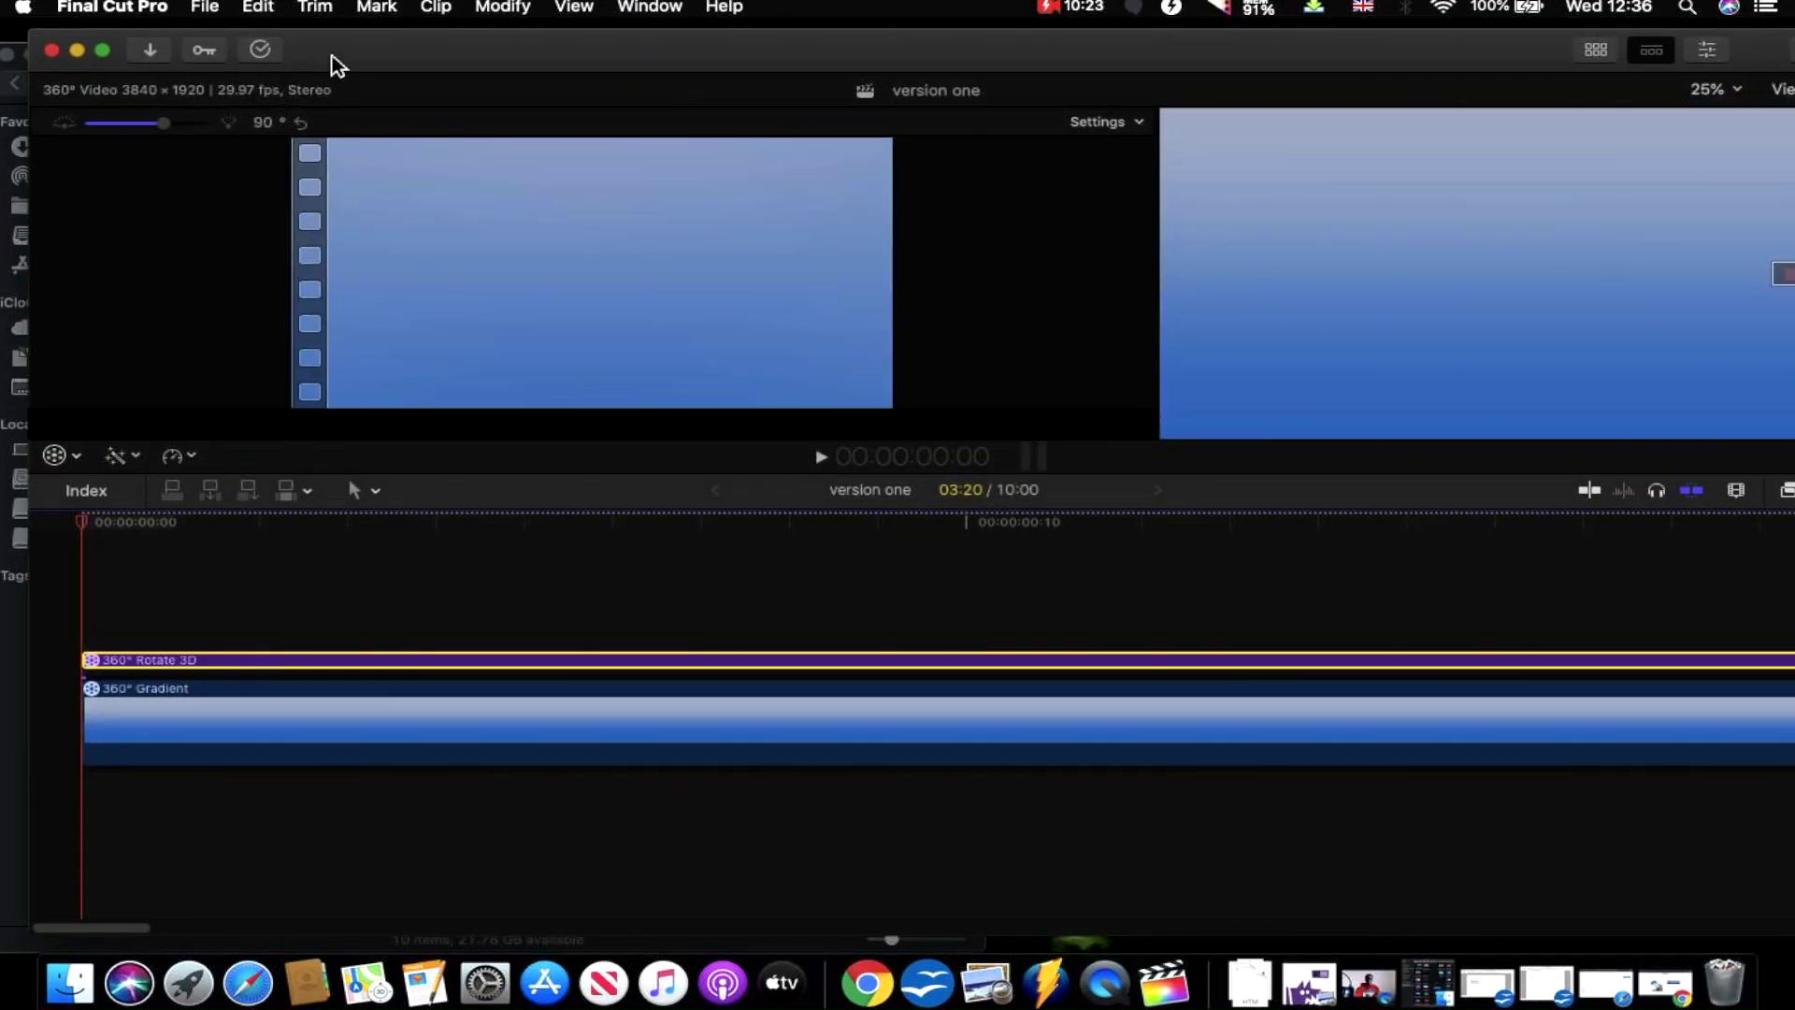
left_click_drag(333, 56, 816, 45)
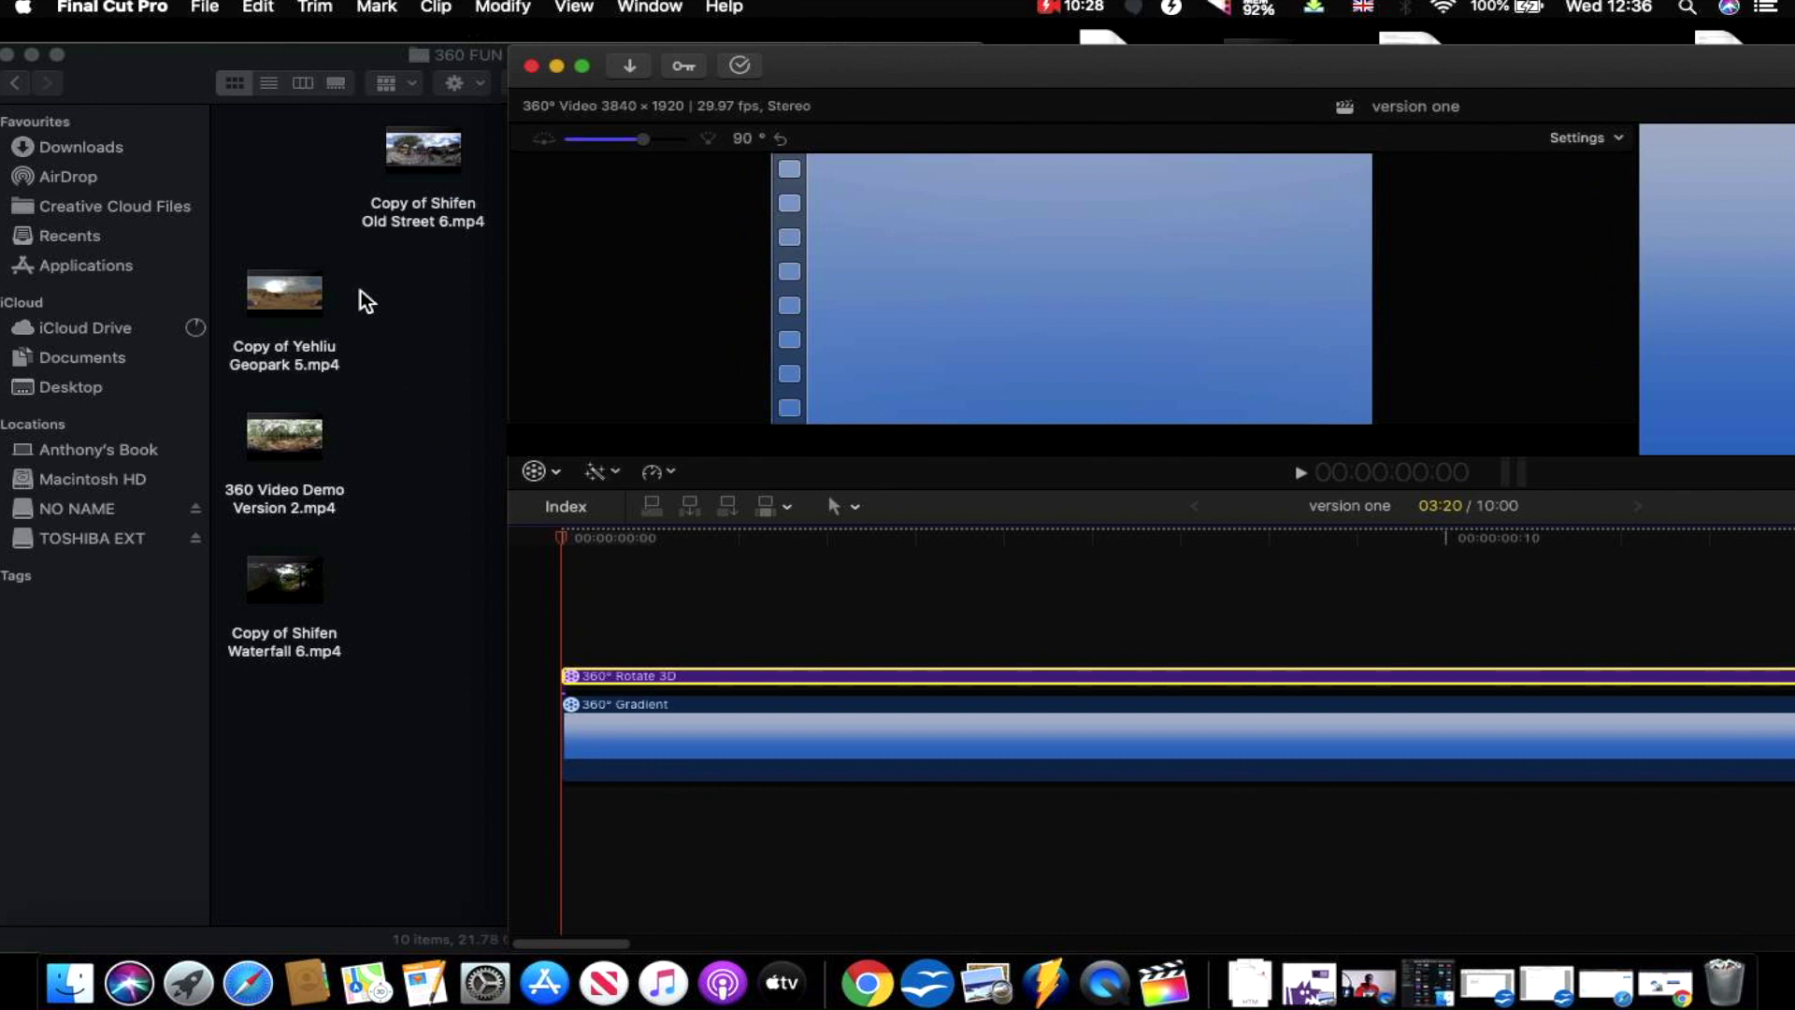
left_click(323, 266)
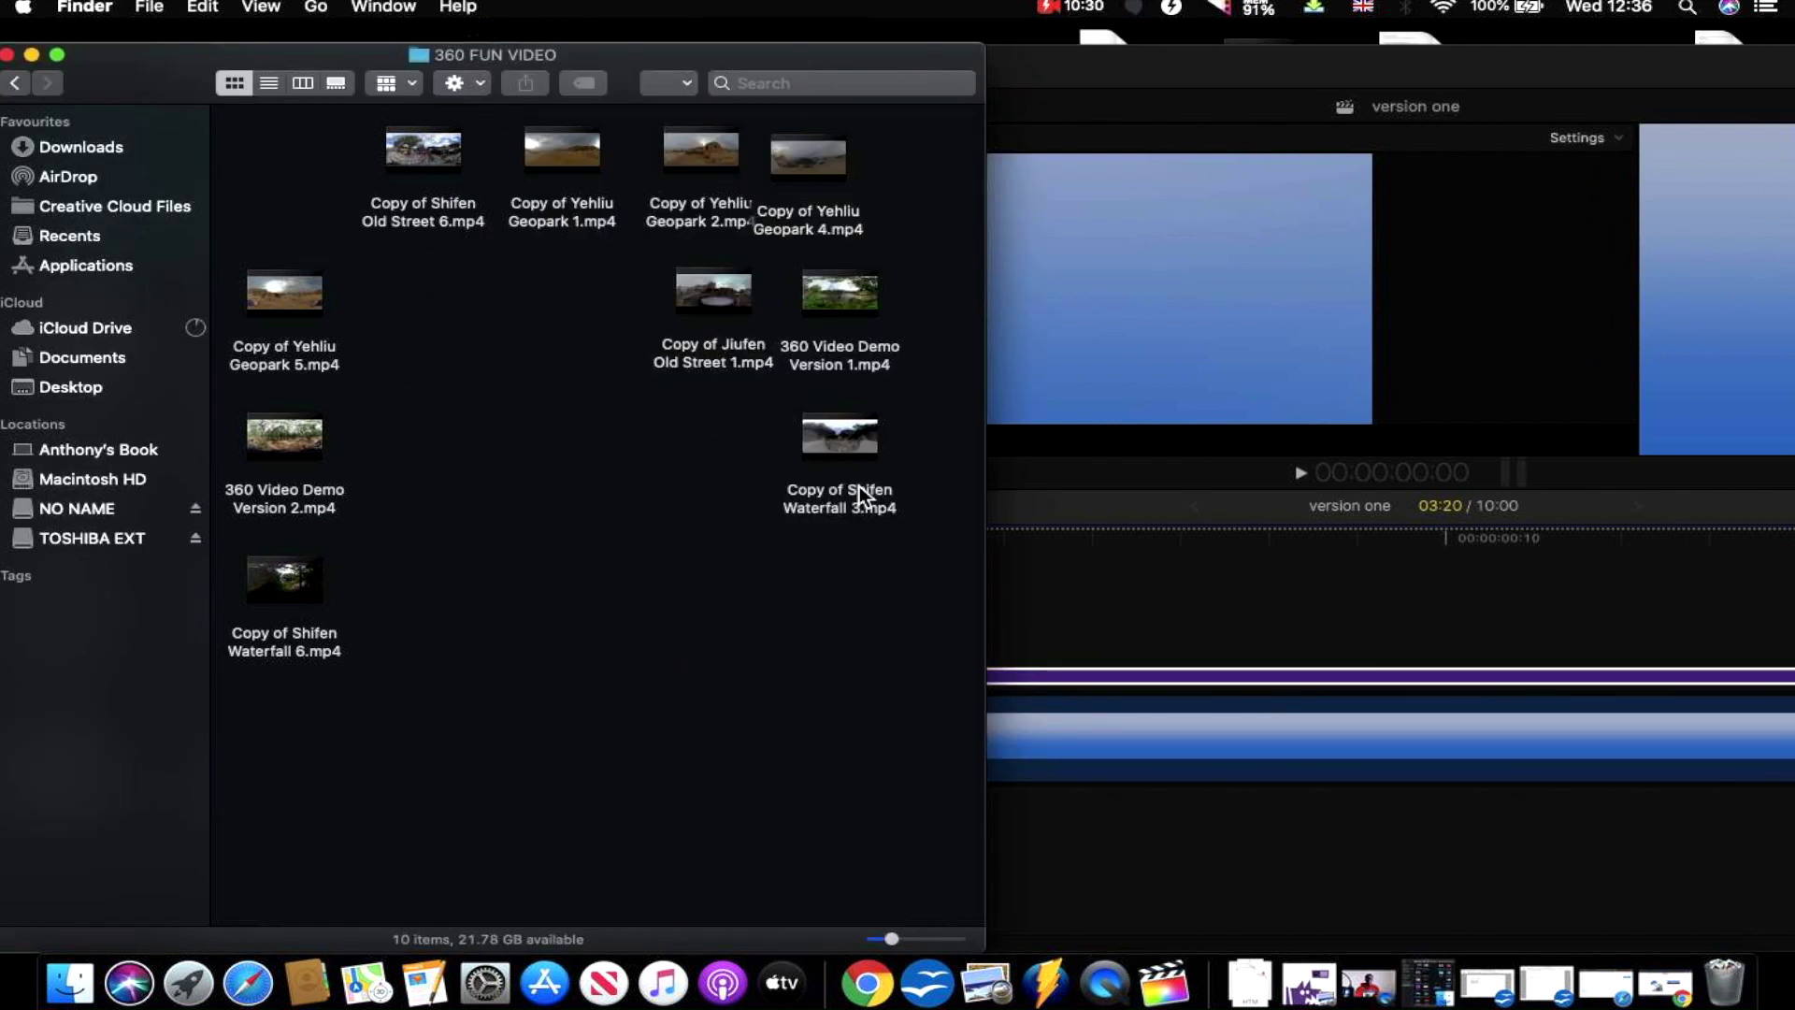
- Back in Final Cut Pro, shorten the 360° Gradient clip to 3:20 so it ends together with the title above it
left_click(1178, 621)
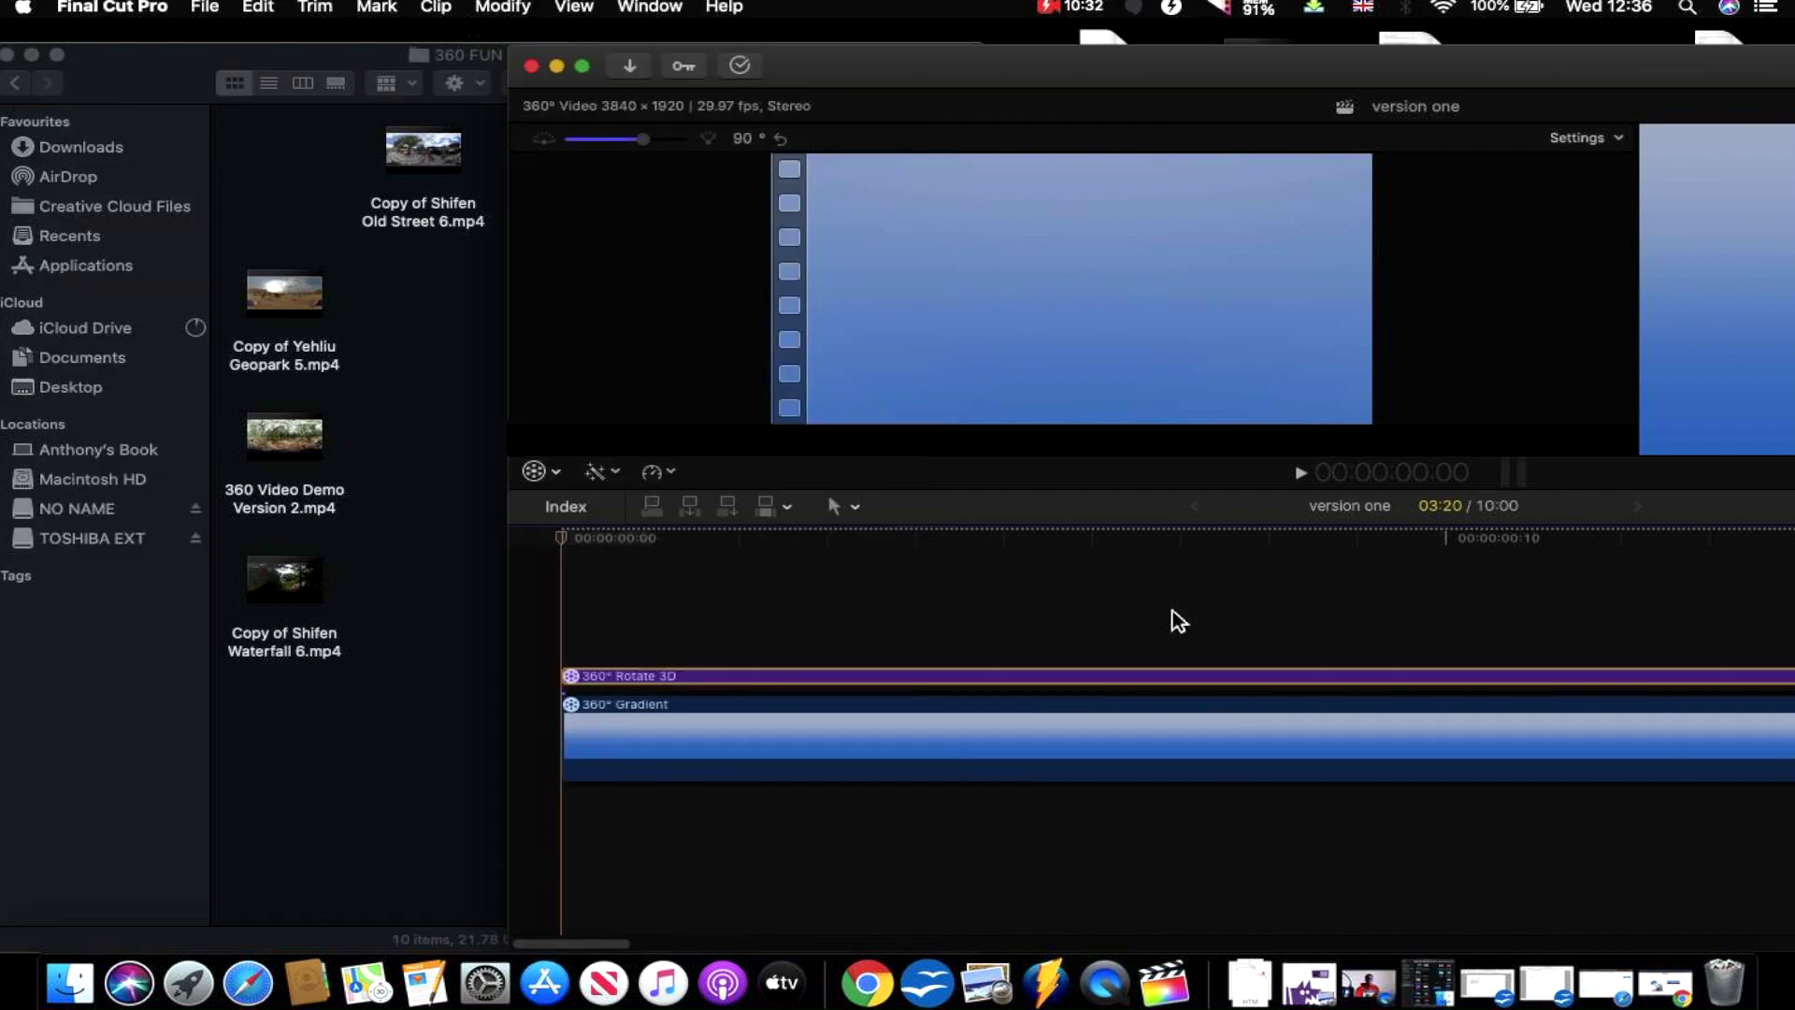
key("super+minus")
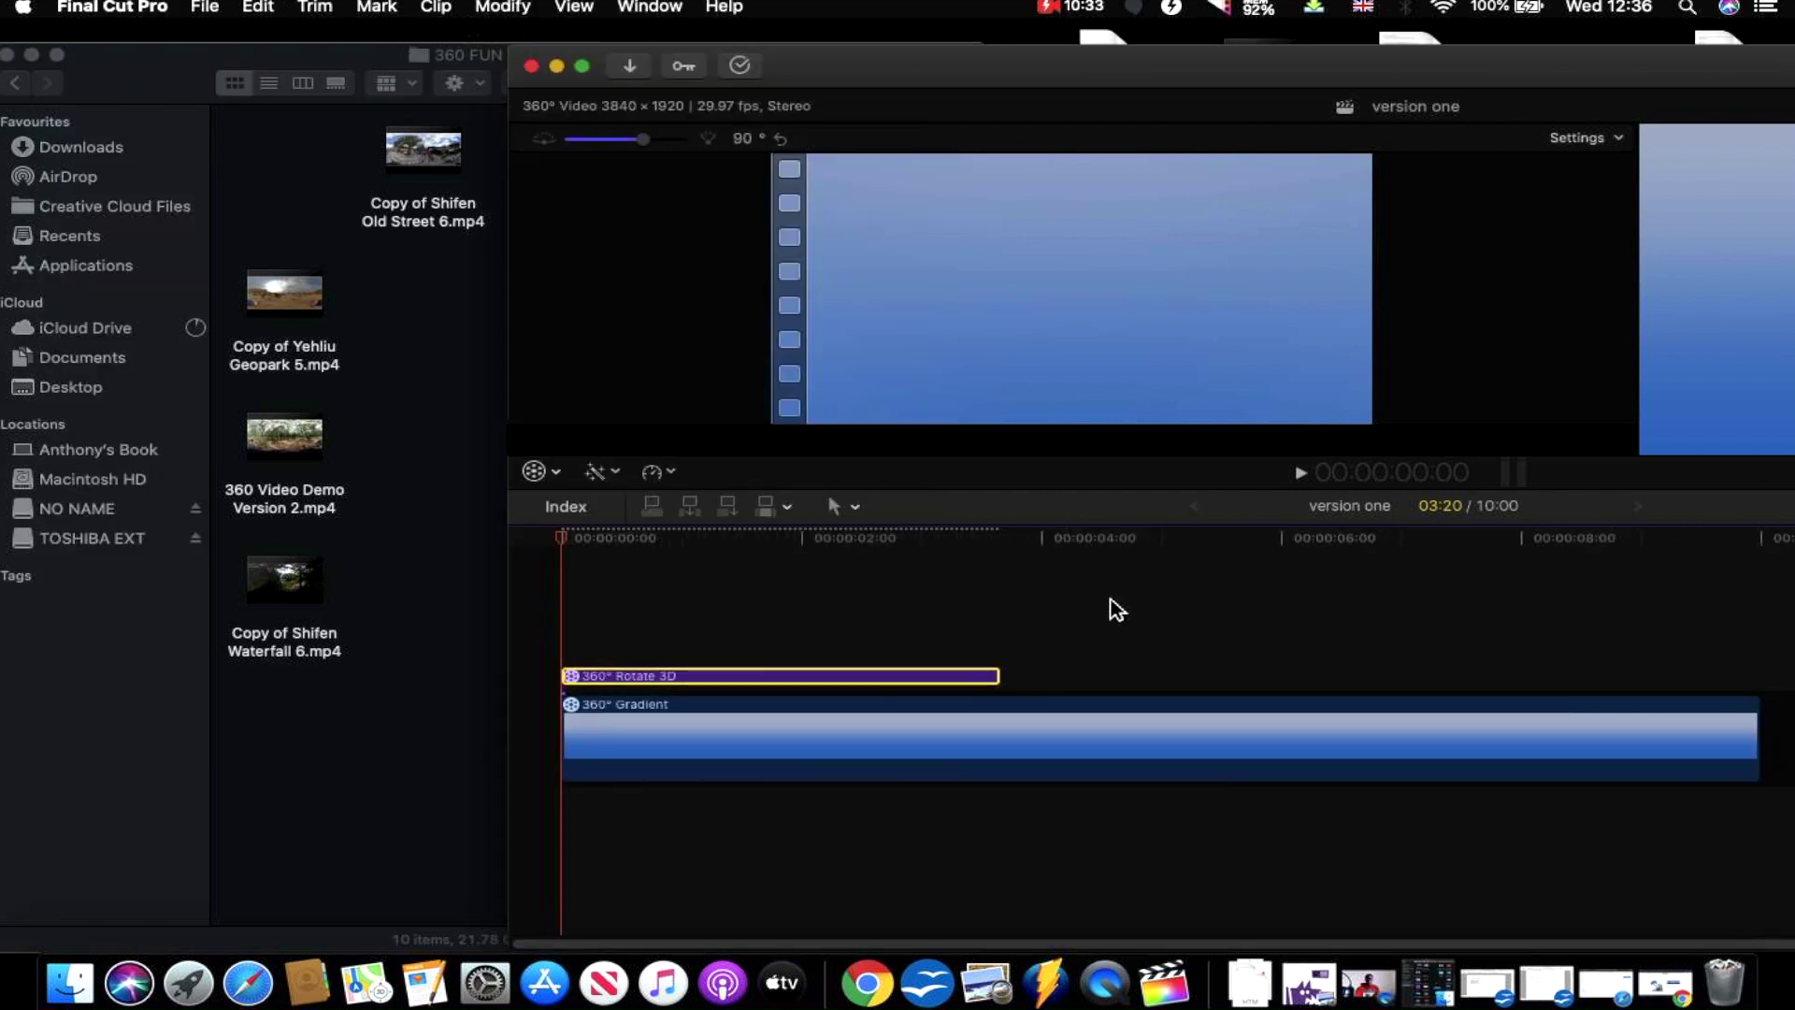
key("super+minus")
left_click(1178, 729)
left_click_drag(1178, 729, 787, 729)
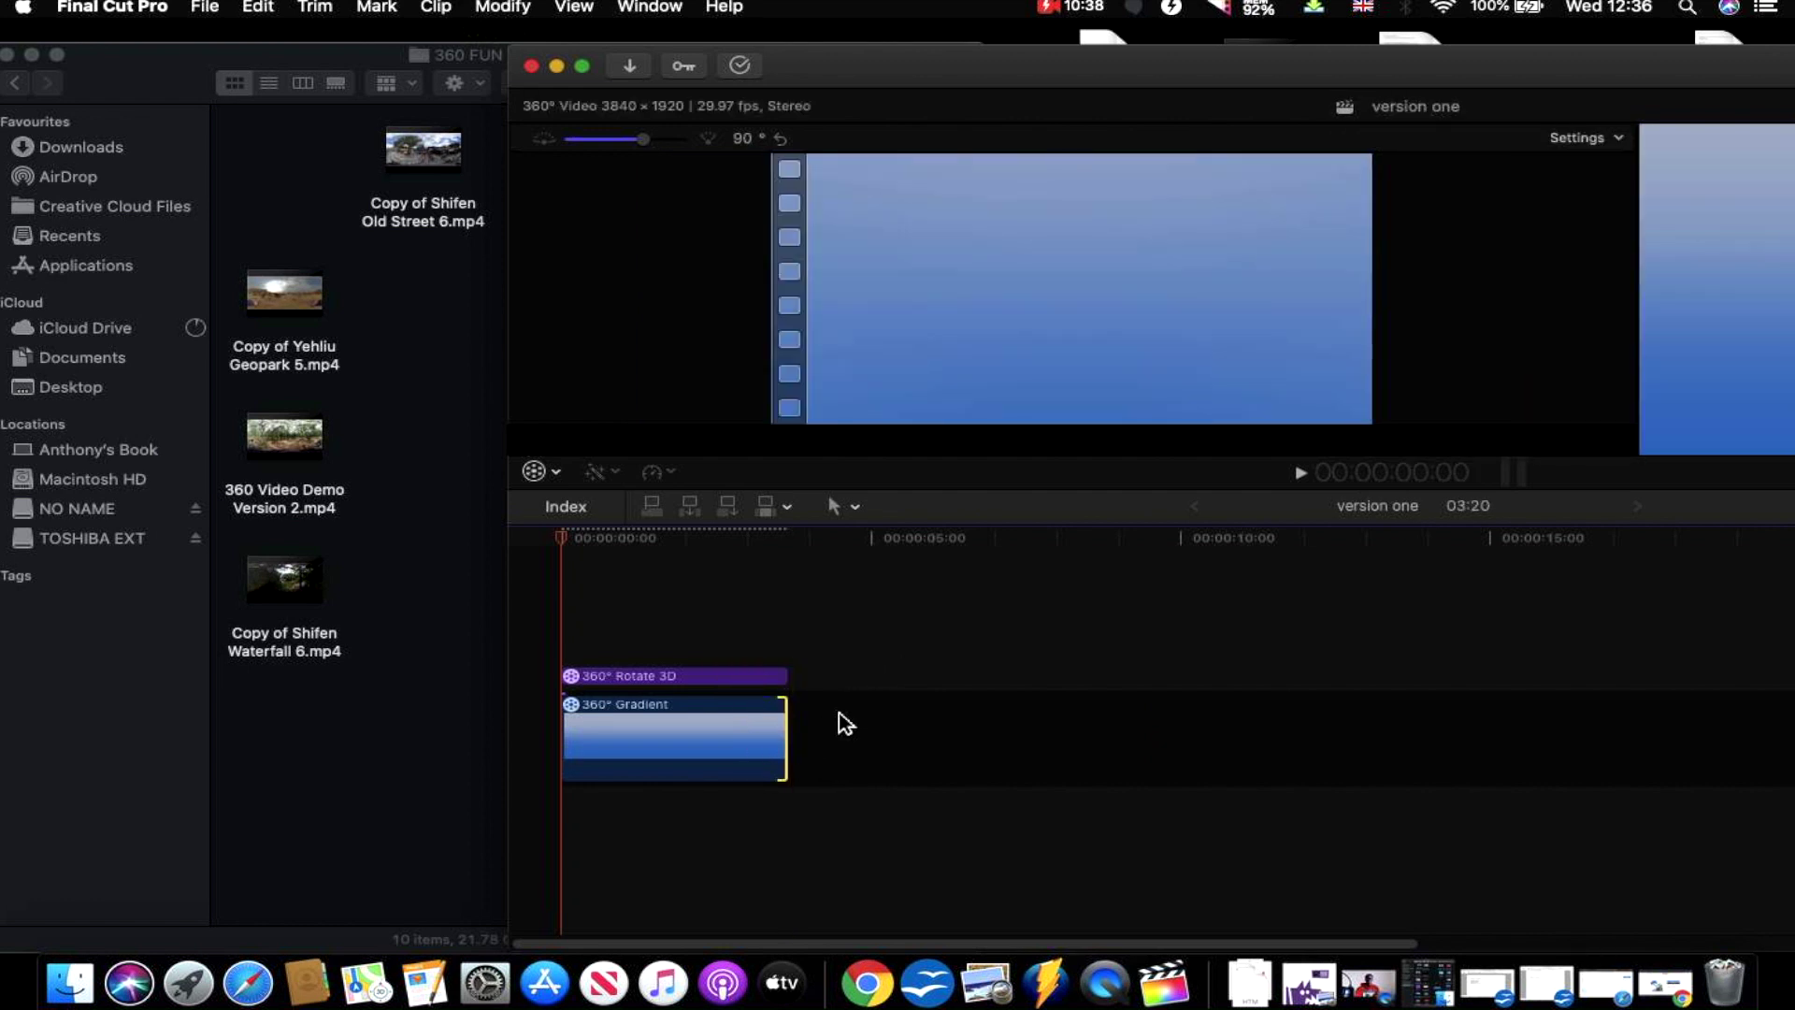
- Open 360 Video Demo Version 1.mp4 from the Finder folder in an enlarged Monosnap window, play its opening seconds, and close it
left_click(476, 602)
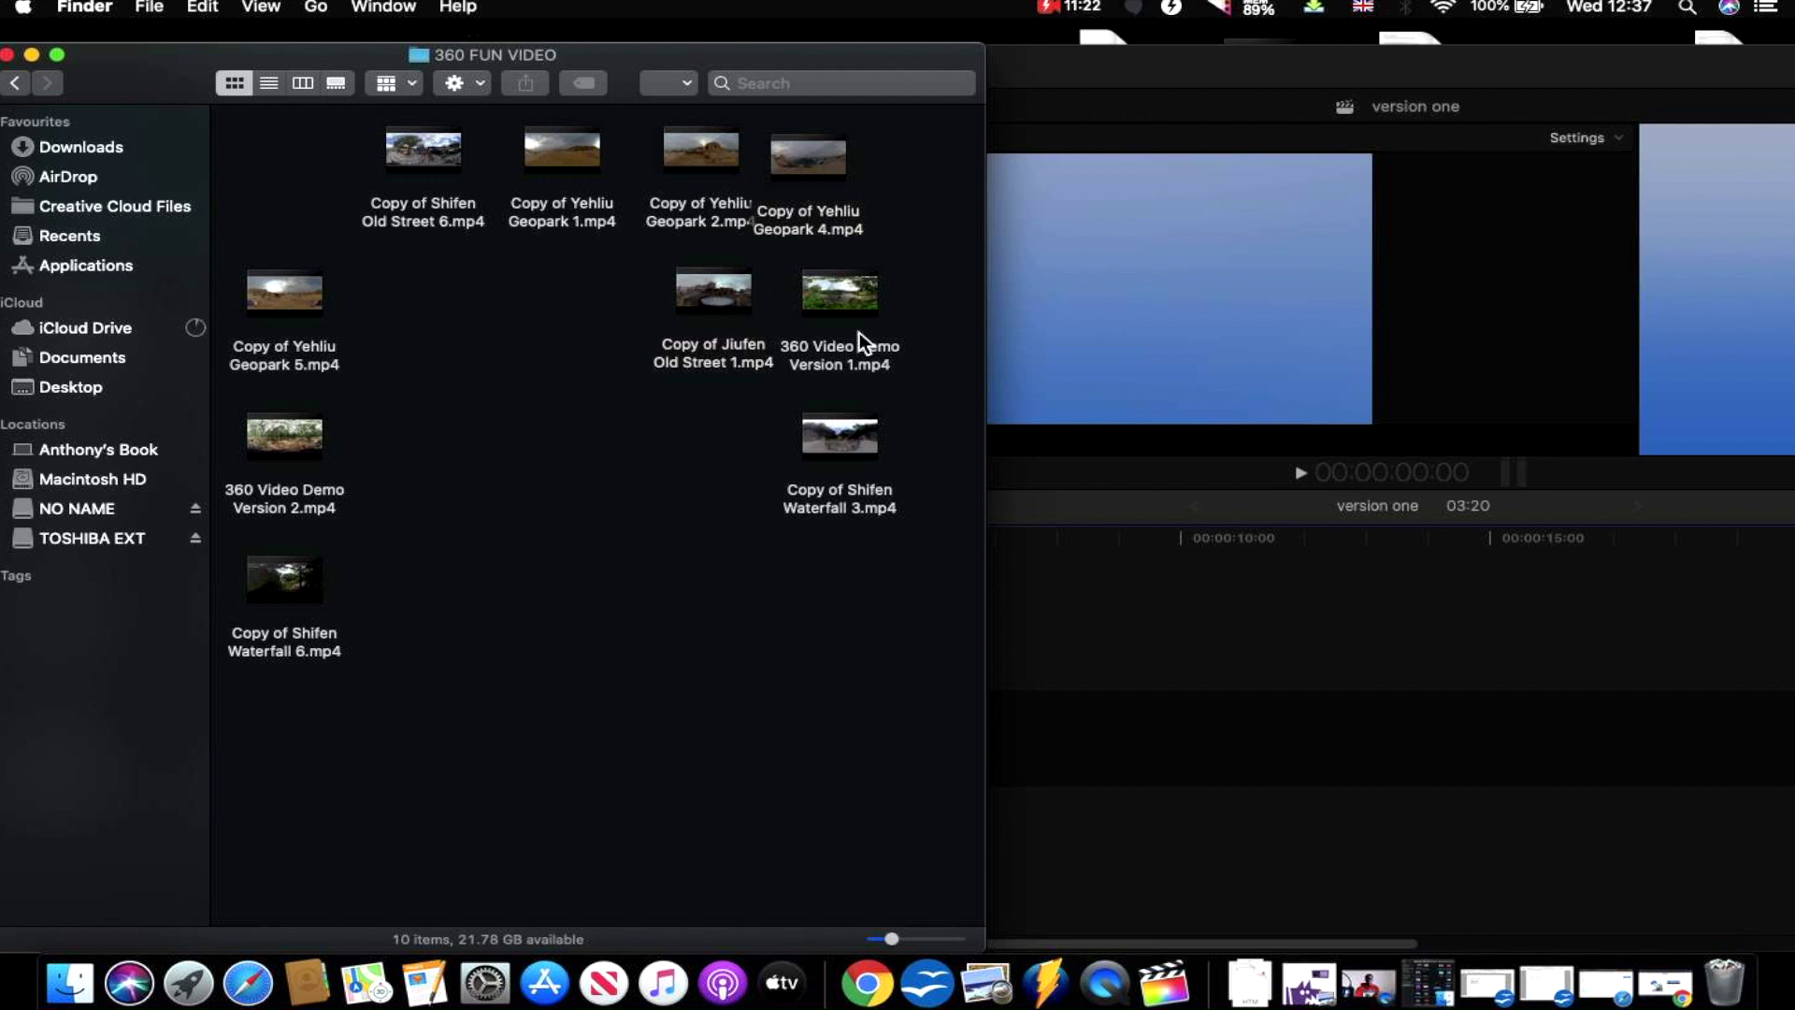
mouse_move(817, 300)
double_click(816, 299)
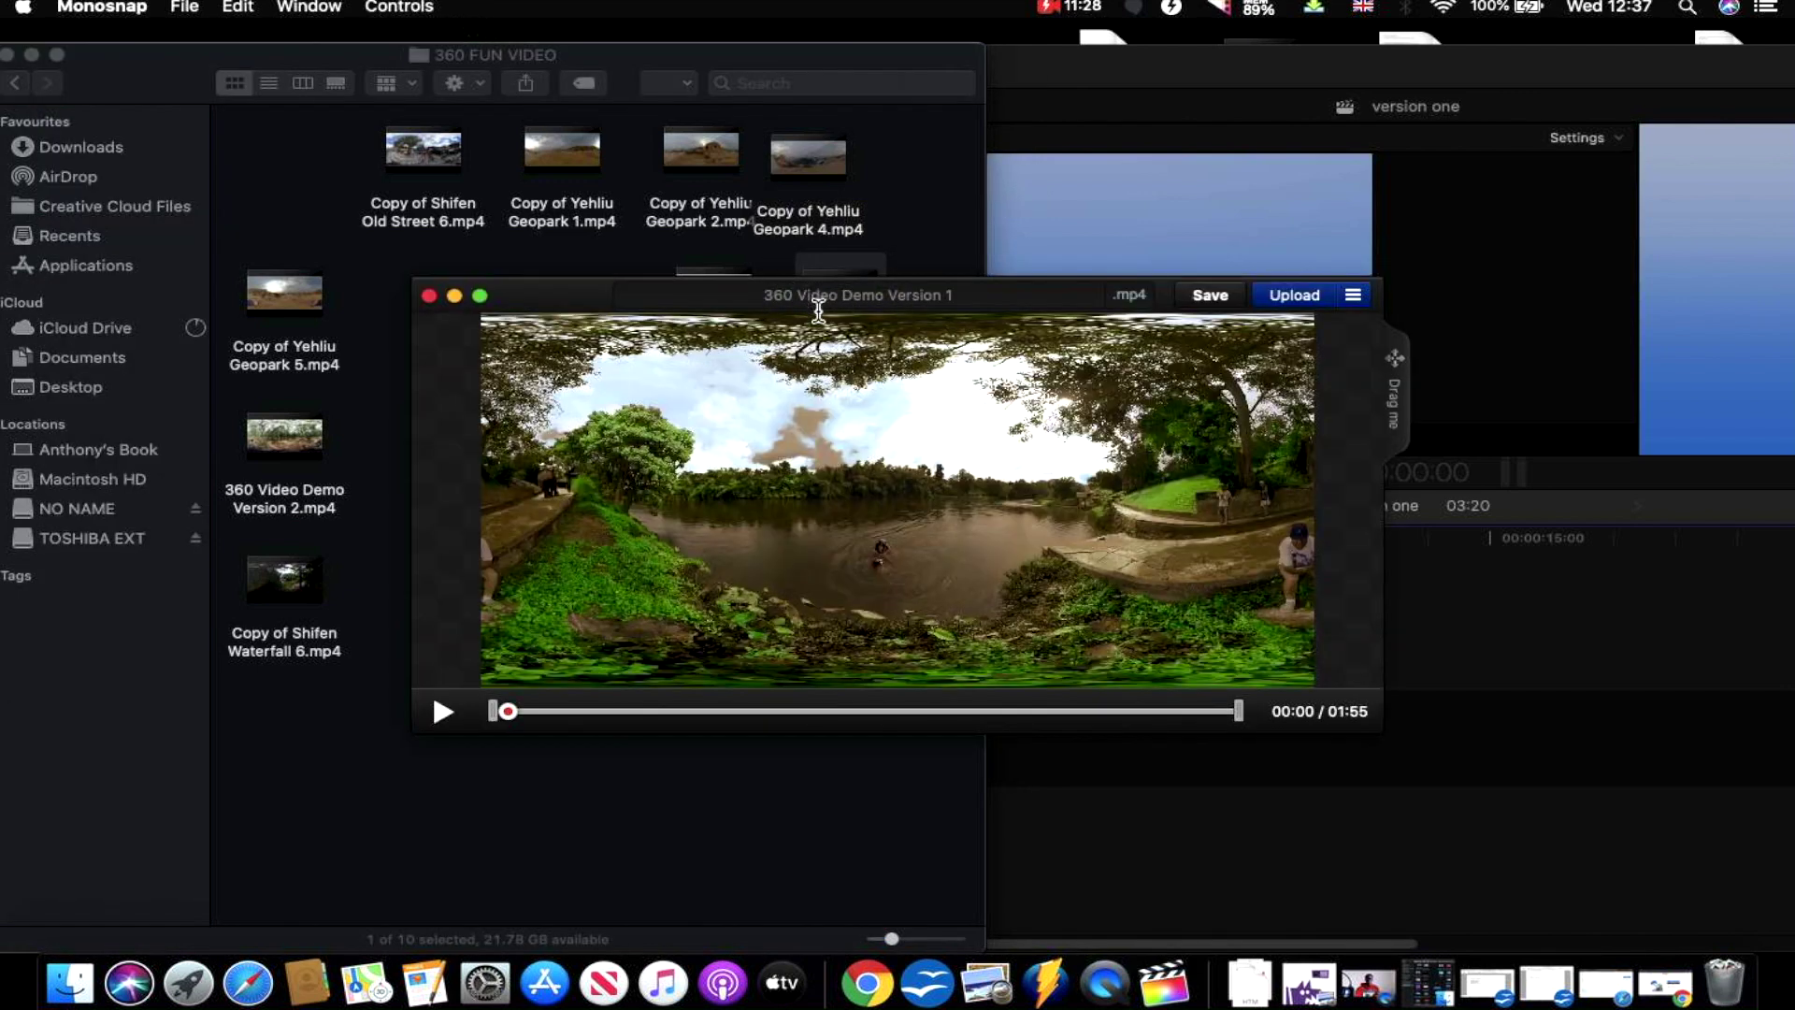
left_click_drag(1387, 735, 1657, 898)
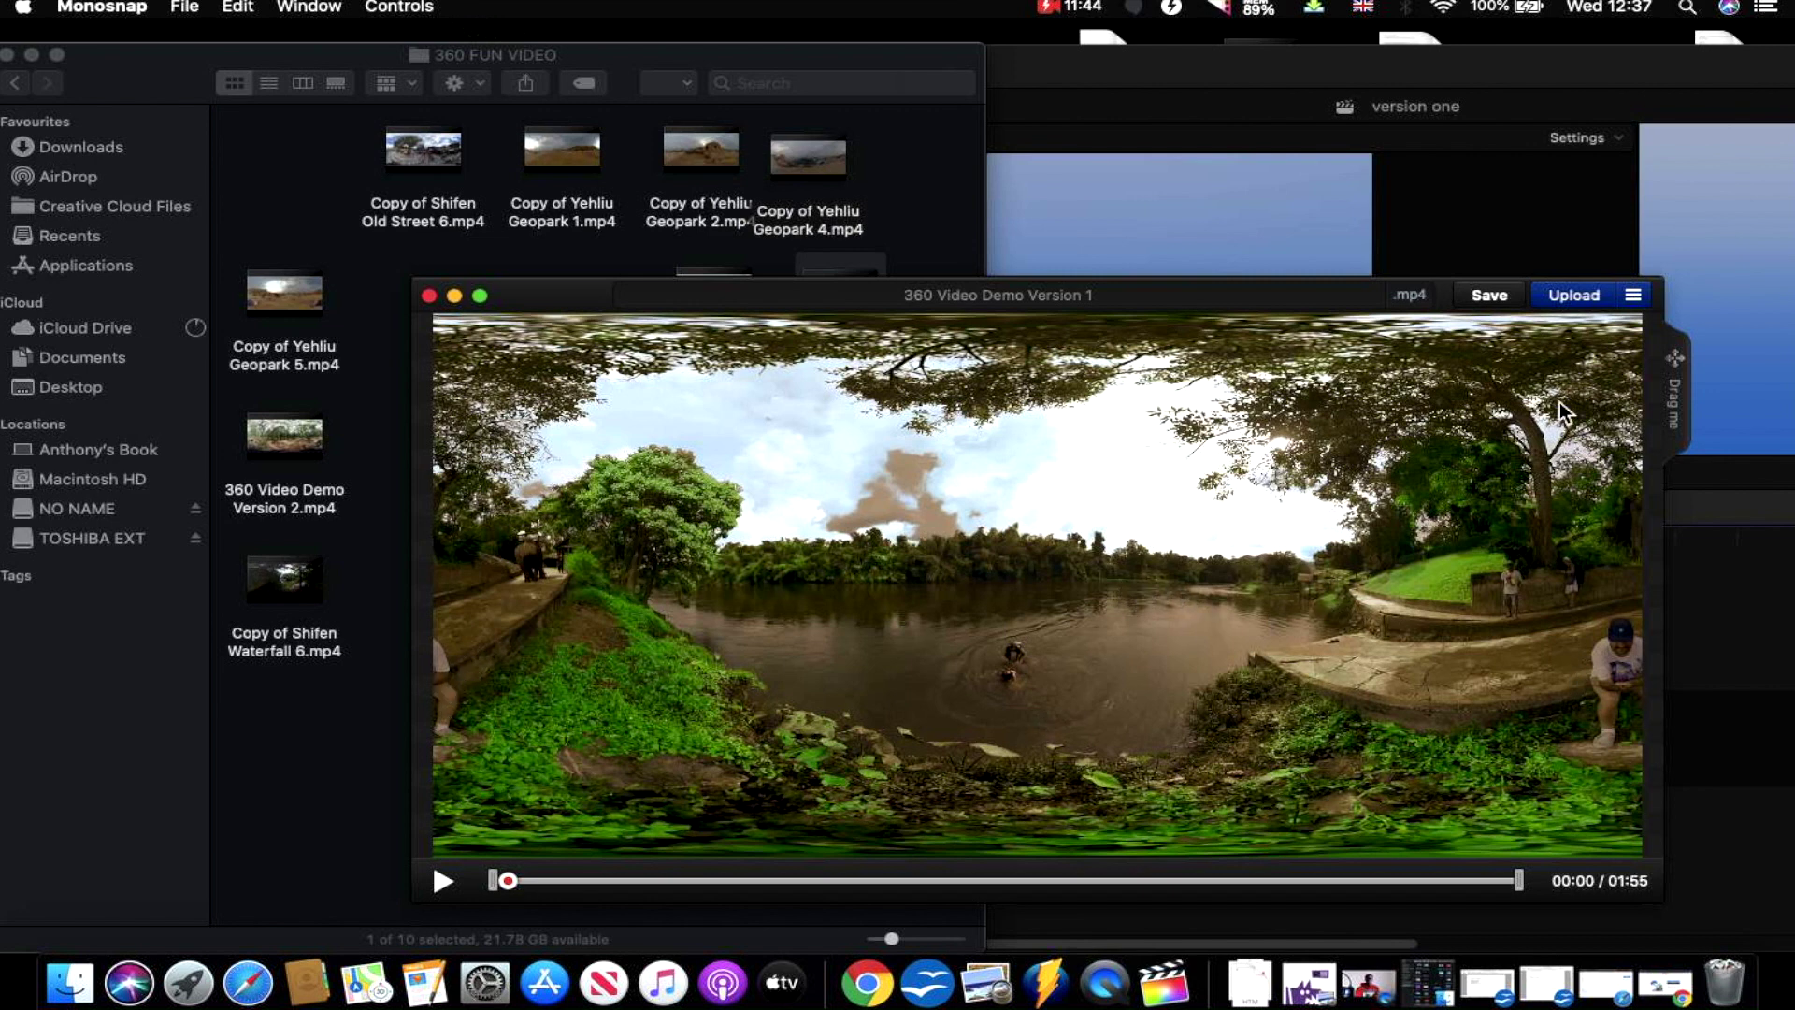
left_click(445, 882)
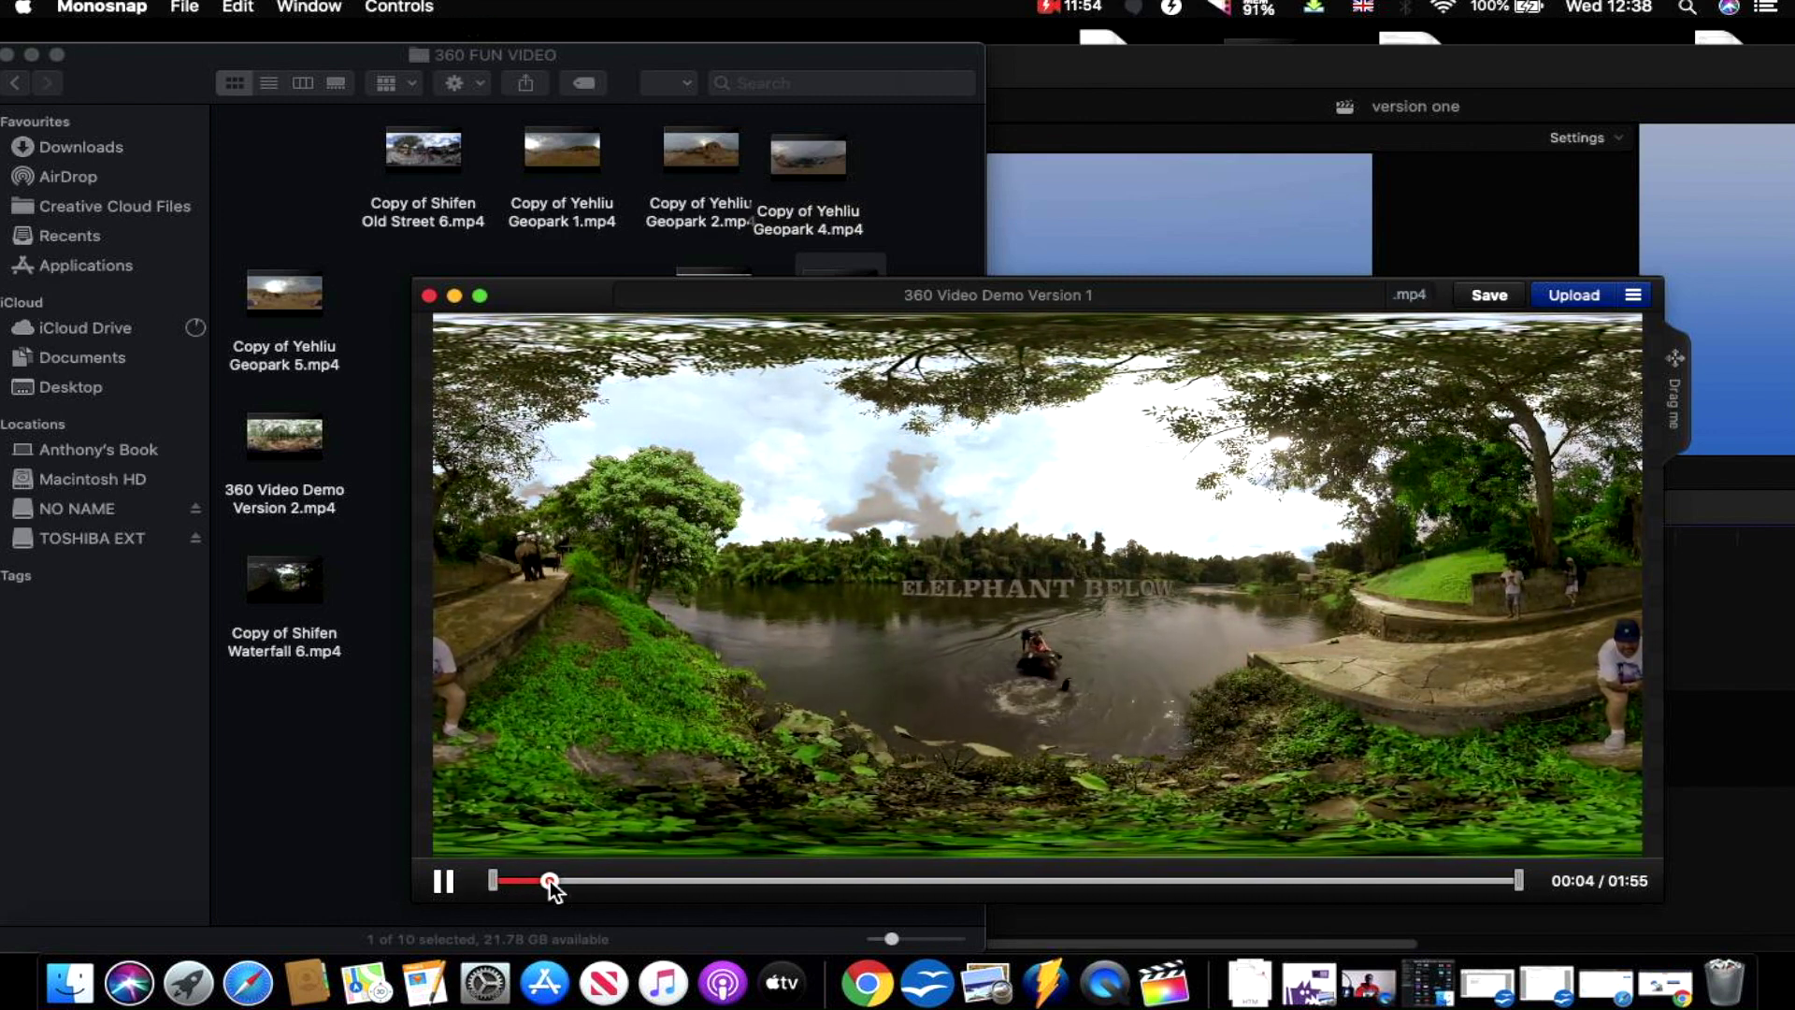
left_click(451, 879)
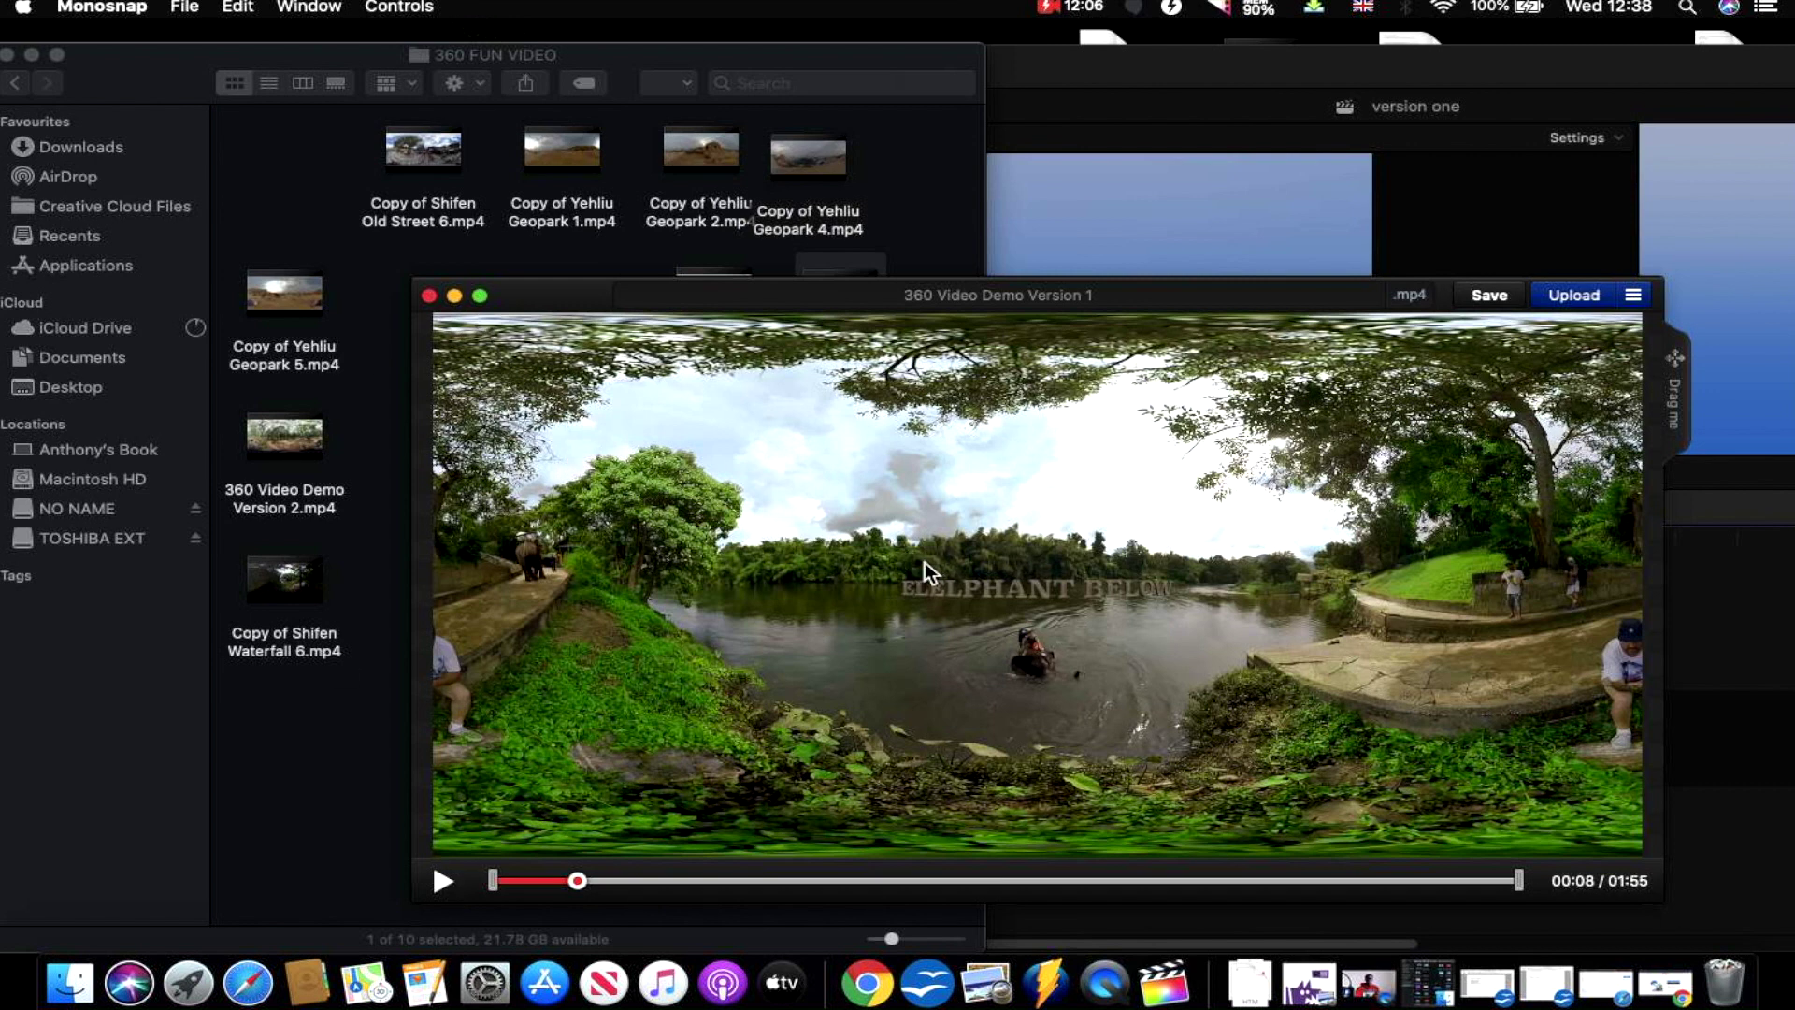
left_click_drag(899, 614, 689, 557)
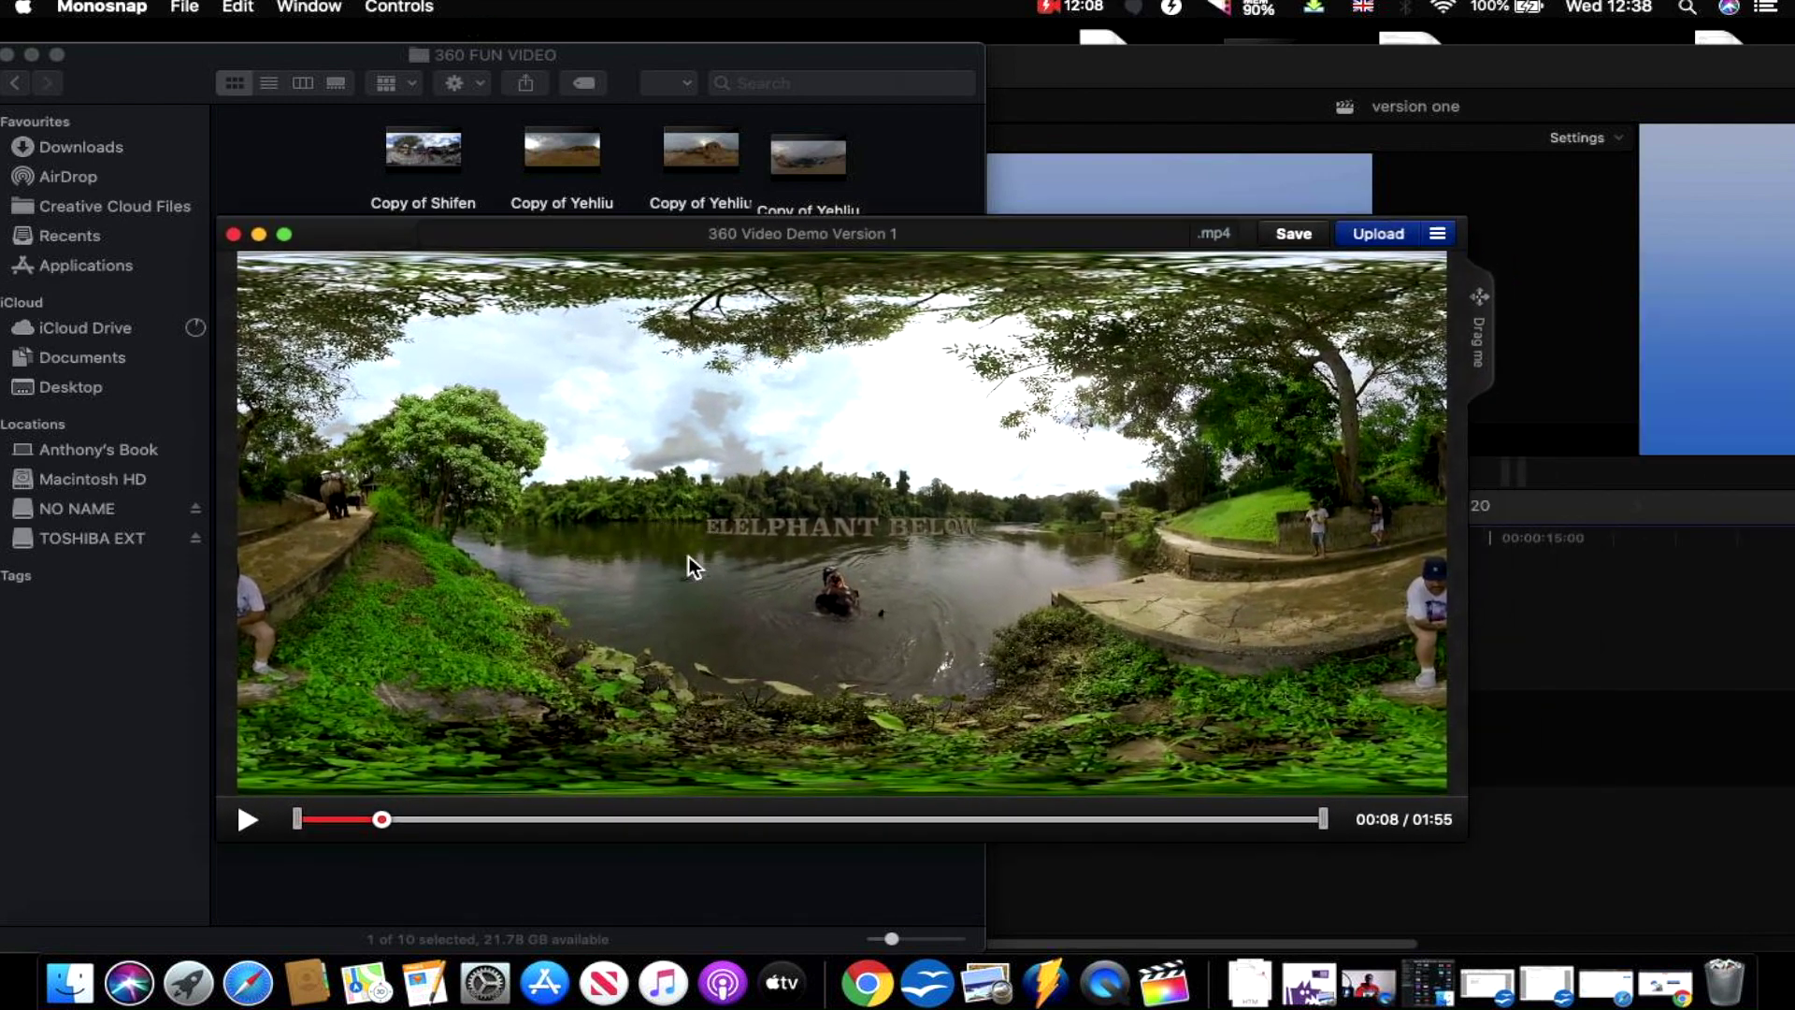
left_click(234, 234)
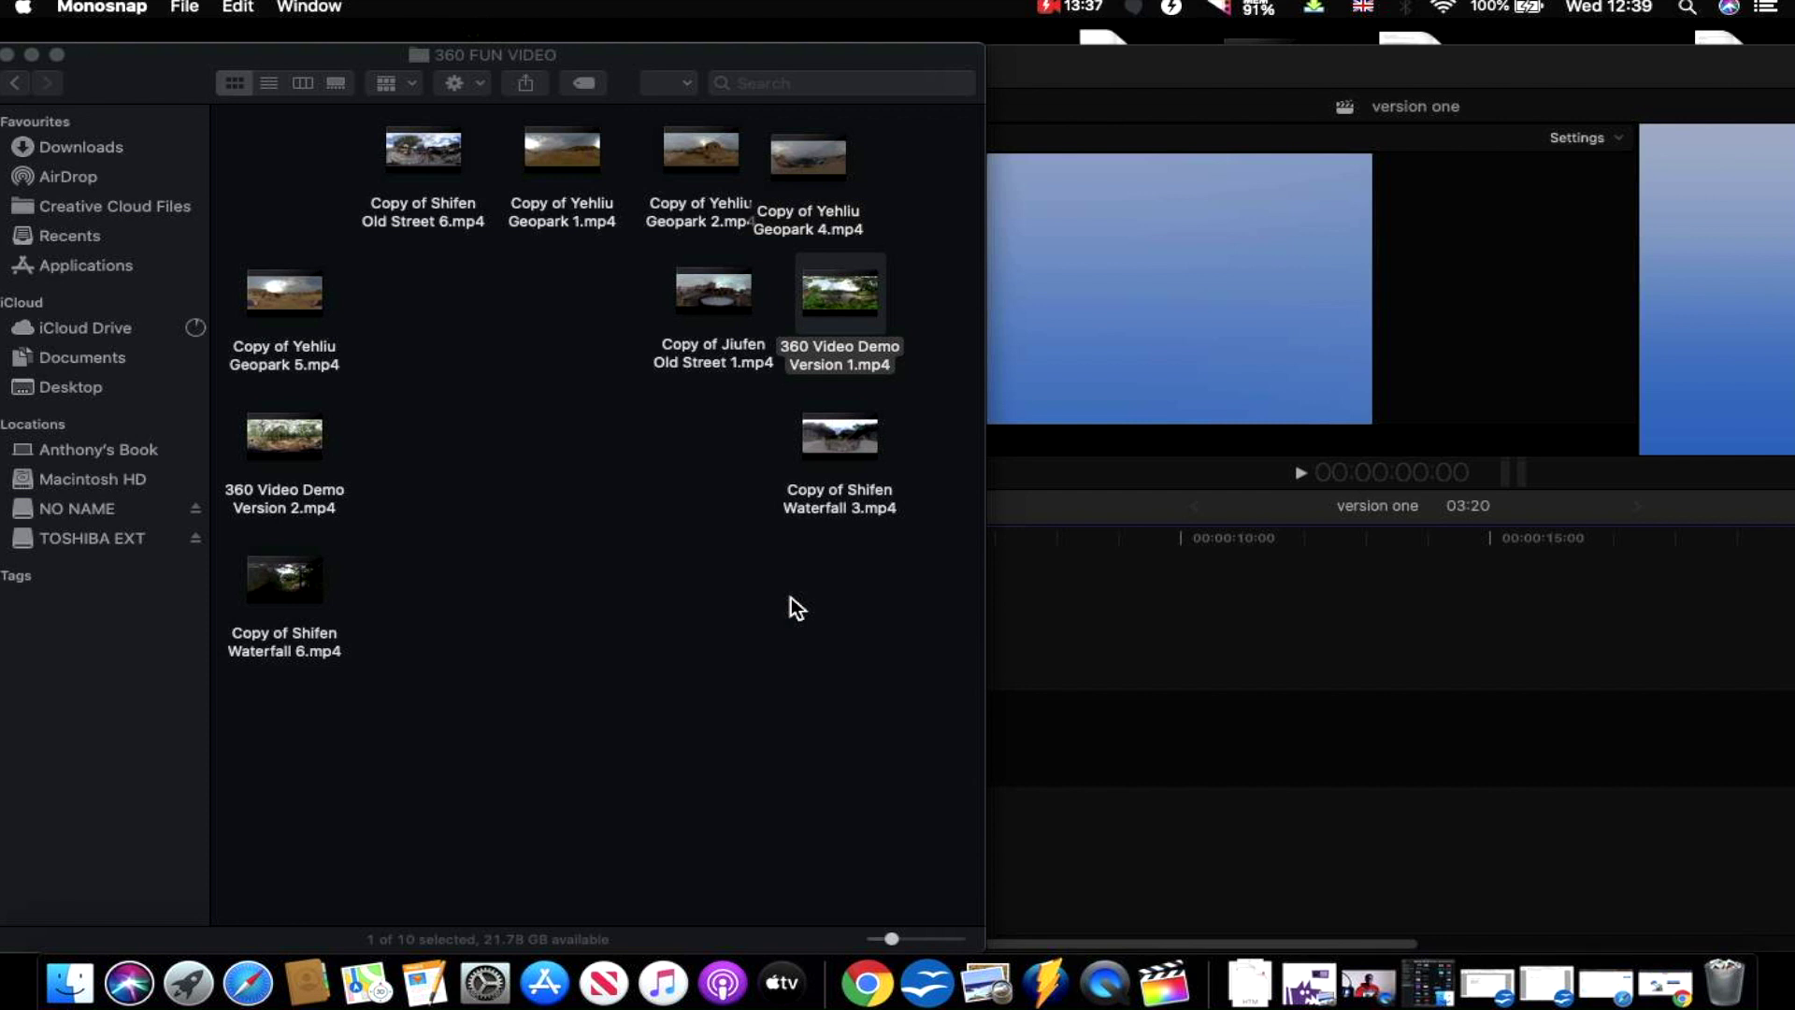
- Add Copy of Yehliu Geopark 1.mp4 from the Finder folder to the timeline right after the gradient, and close the folder window
left_click(659, 529)
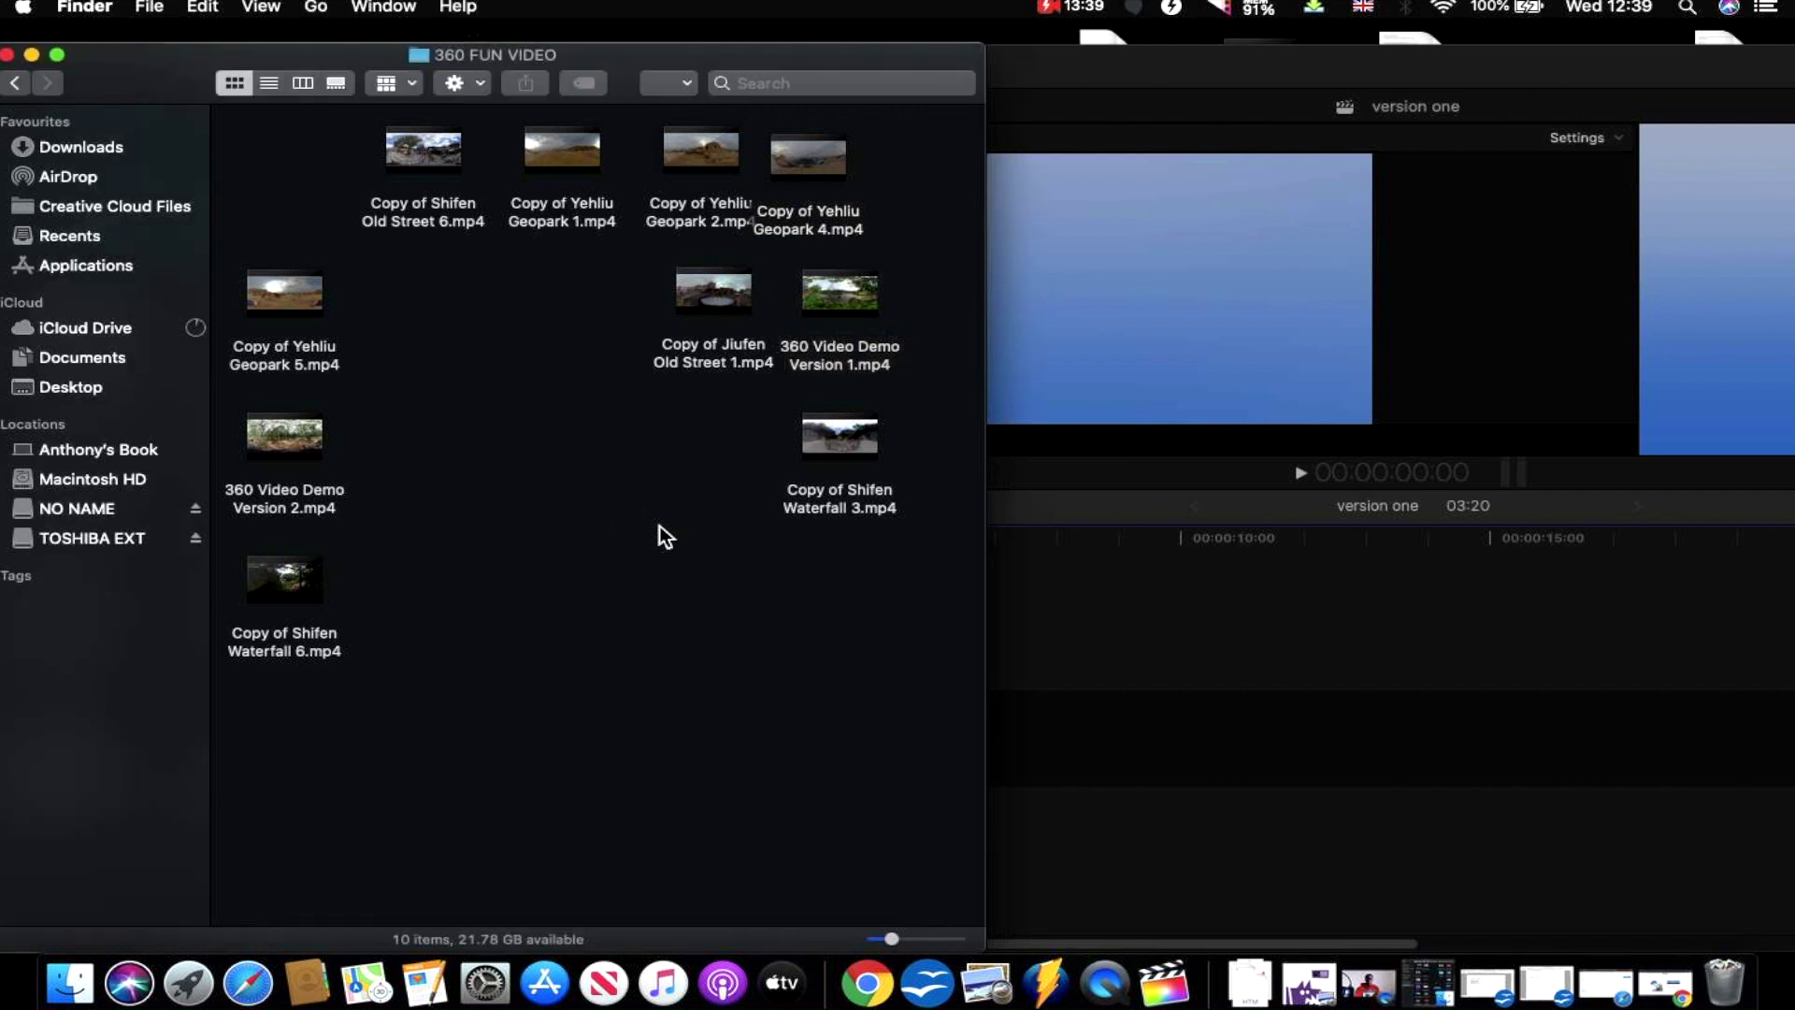
mouse_move(547, 154)
left_click_drag(538, 167, 486, 417)
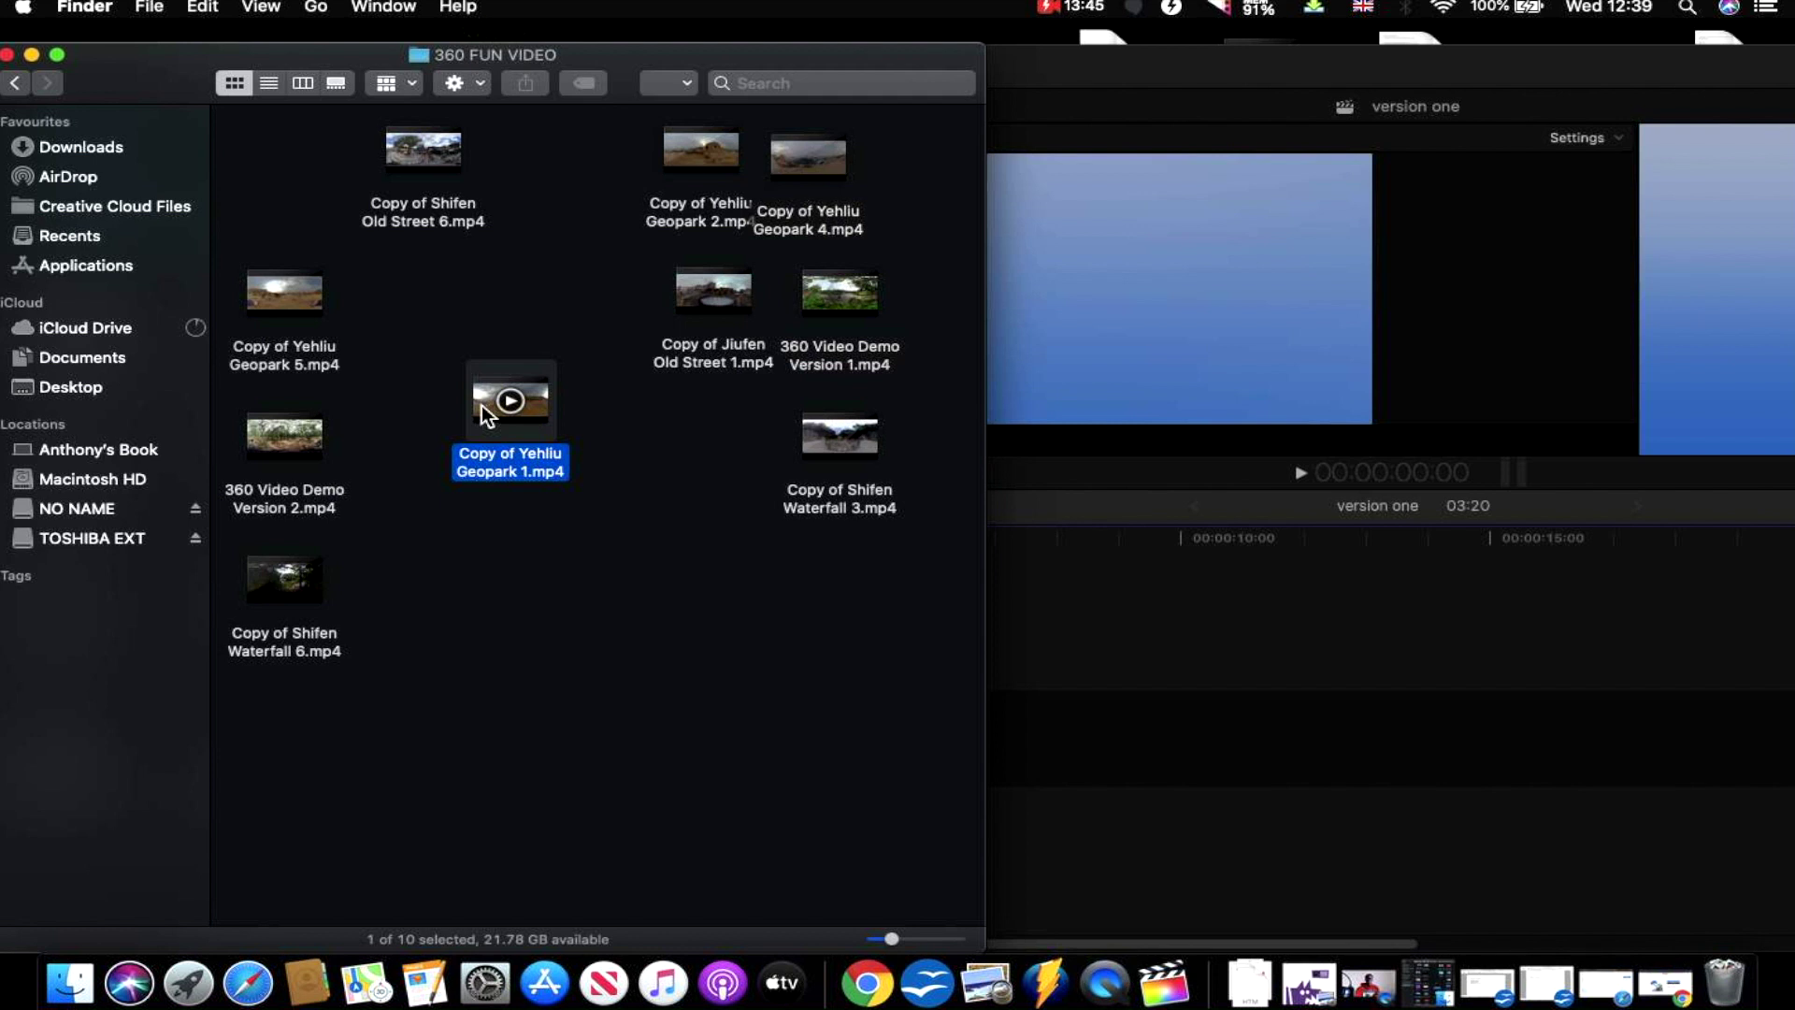
left_click_drag(488, 411, 1102, 692)
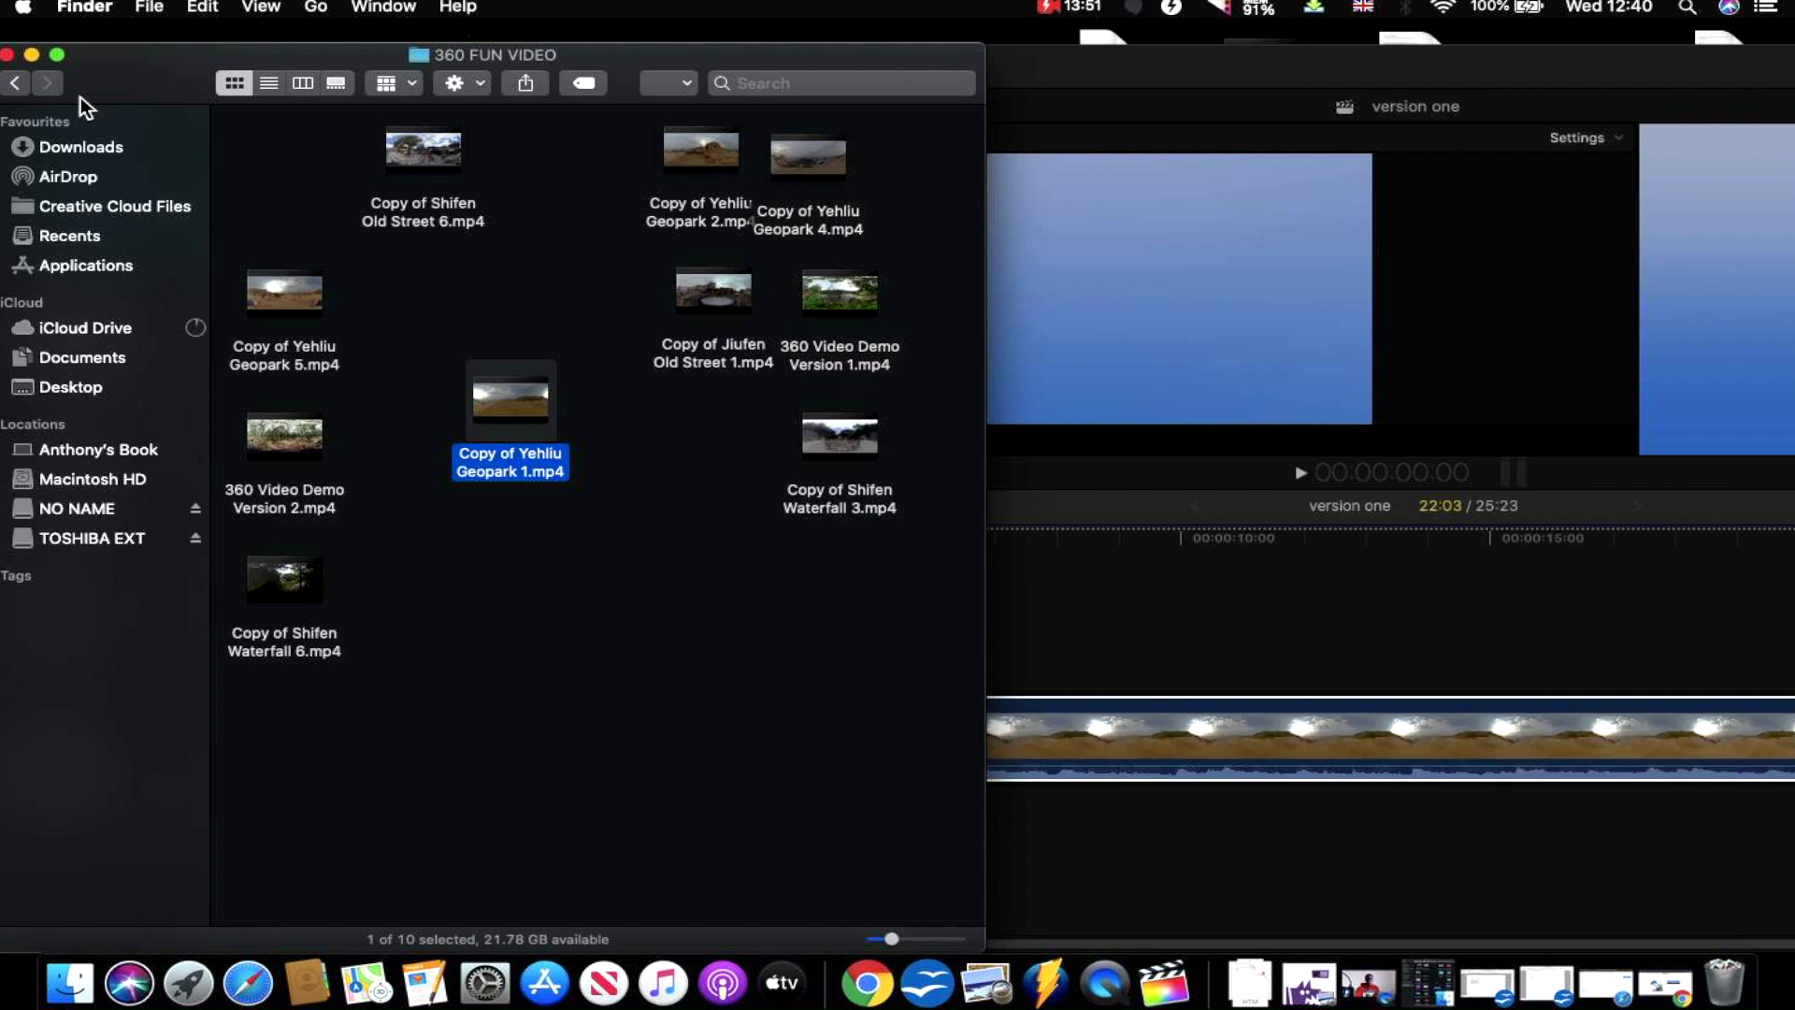
left_click(8, 55)
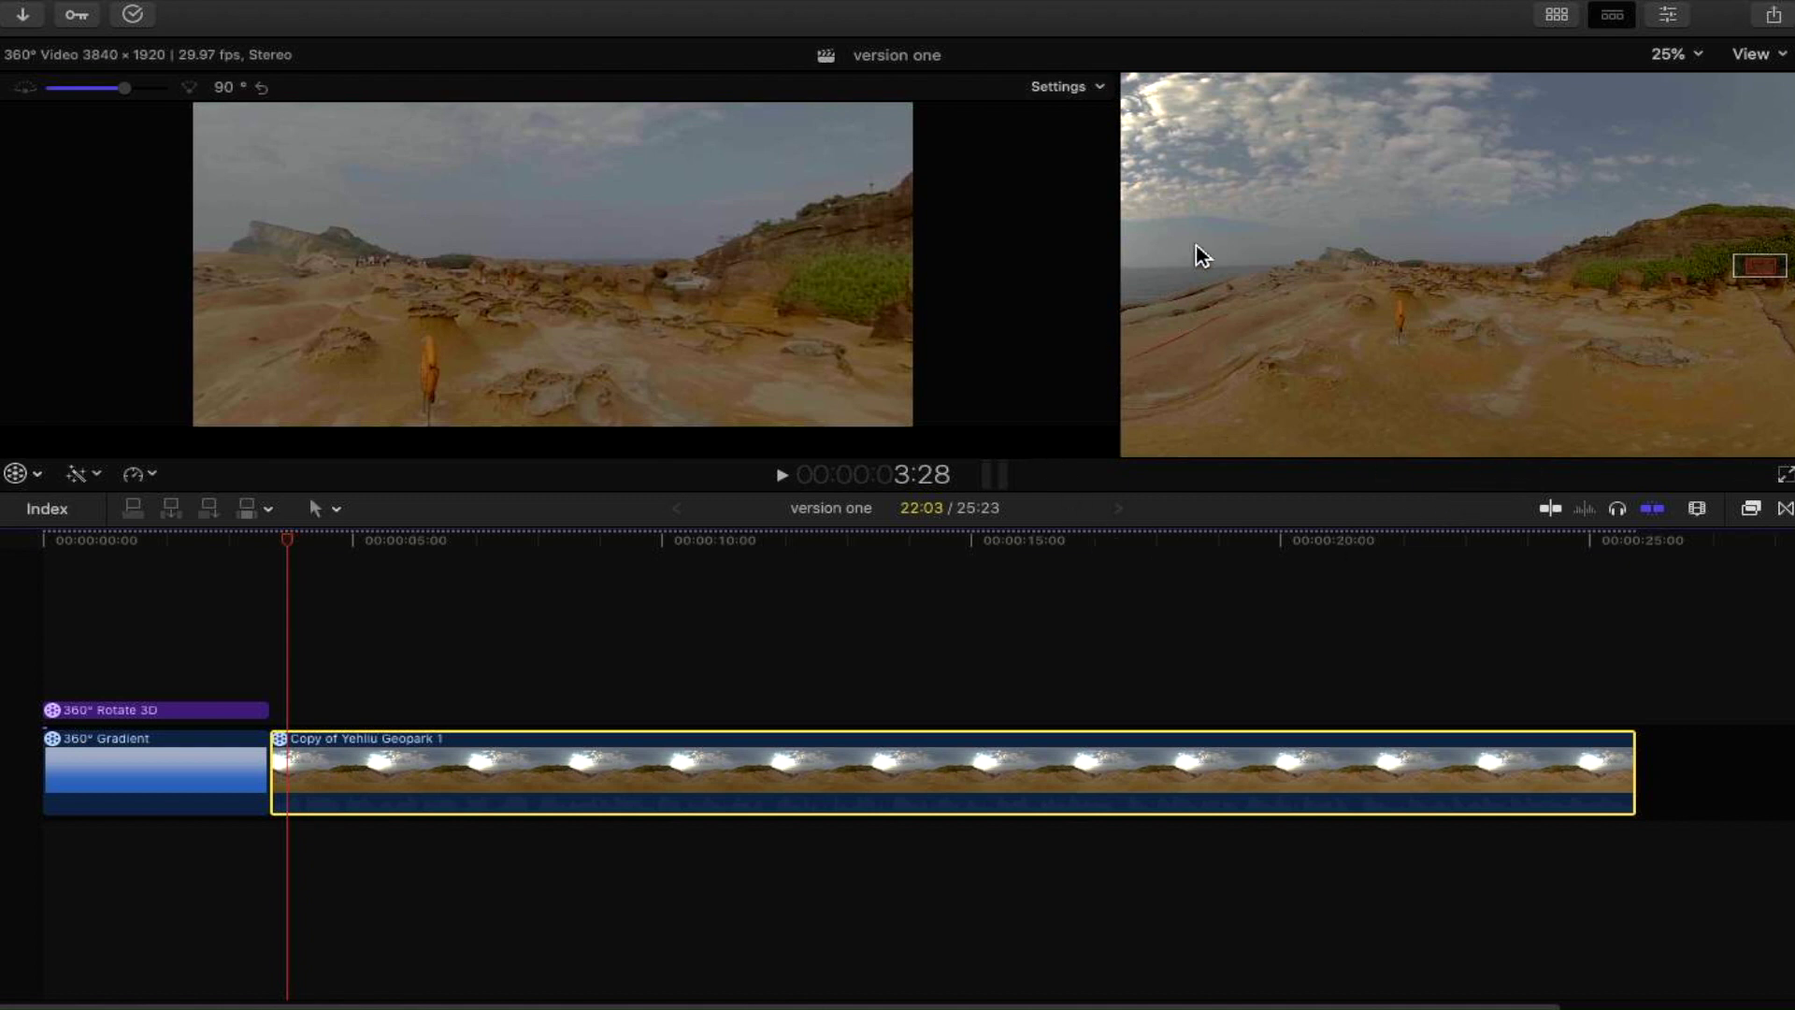
- Set the regular viewer's zoom to 12.5% and adjust the divider so both viewers fit their whole picture
left_click(1121, 94)
left_click_drag(1121, 95, 748, 145)
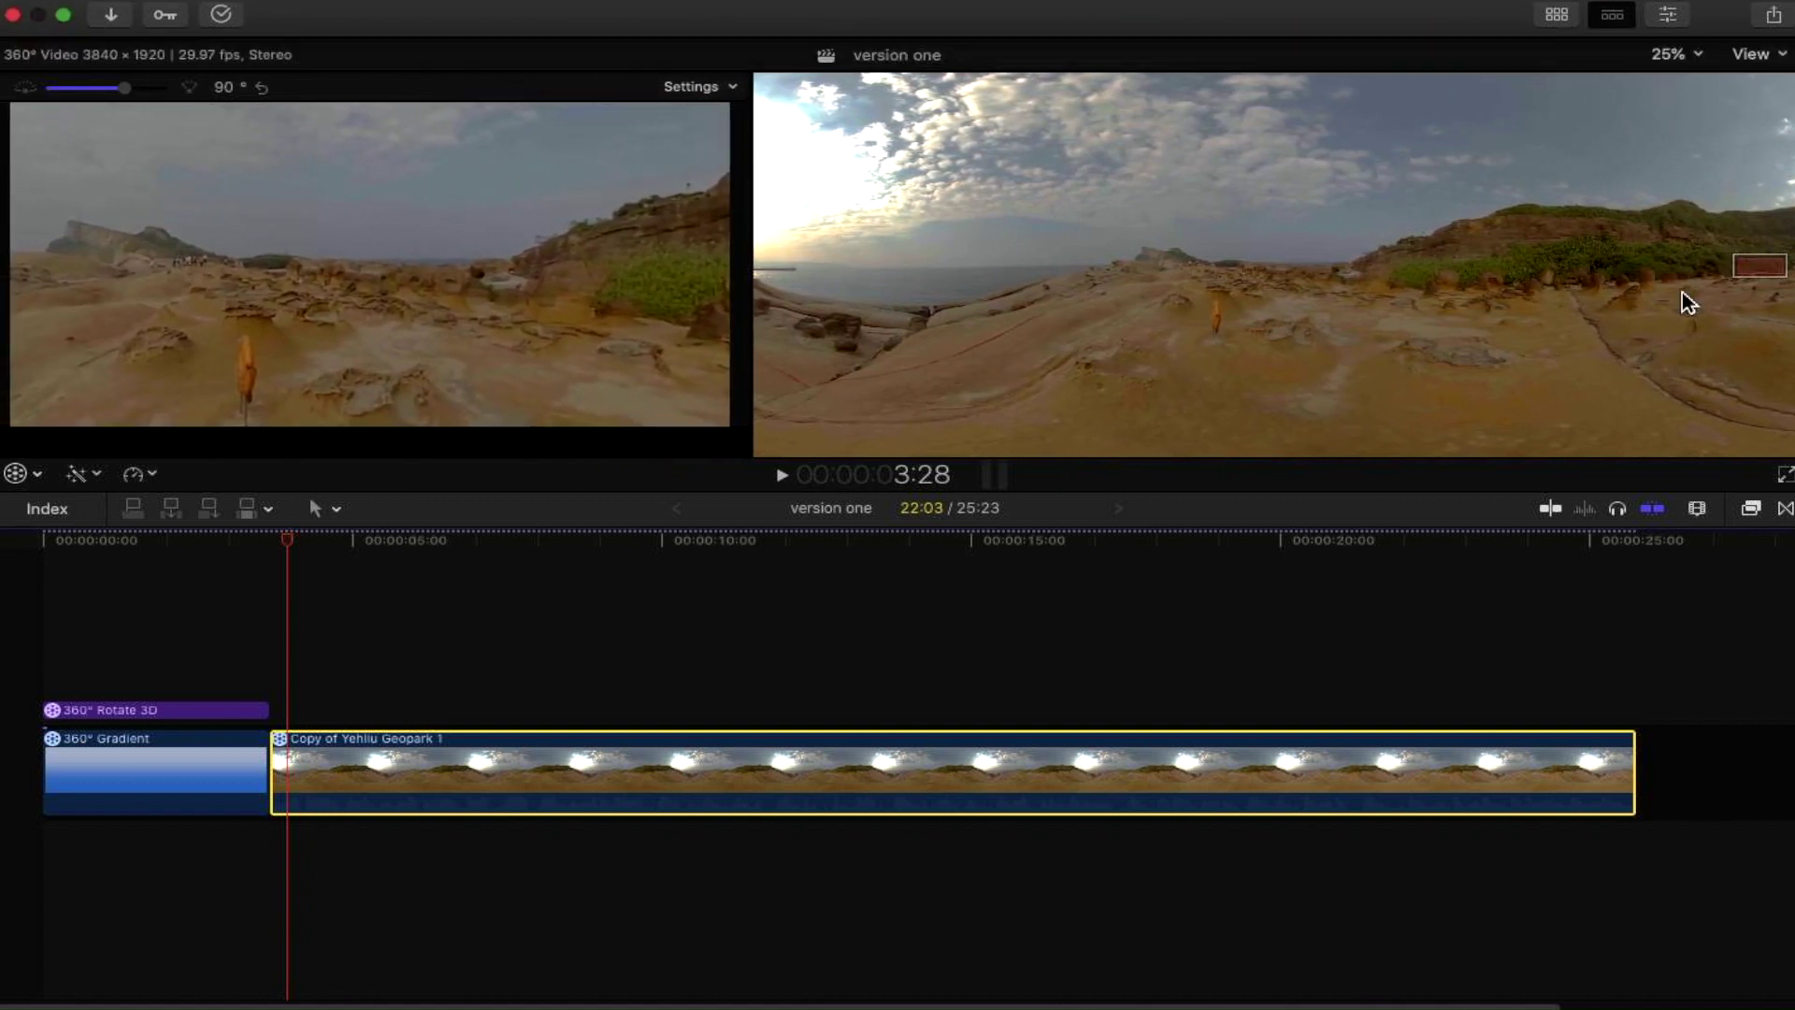
left_click(1700, 55)
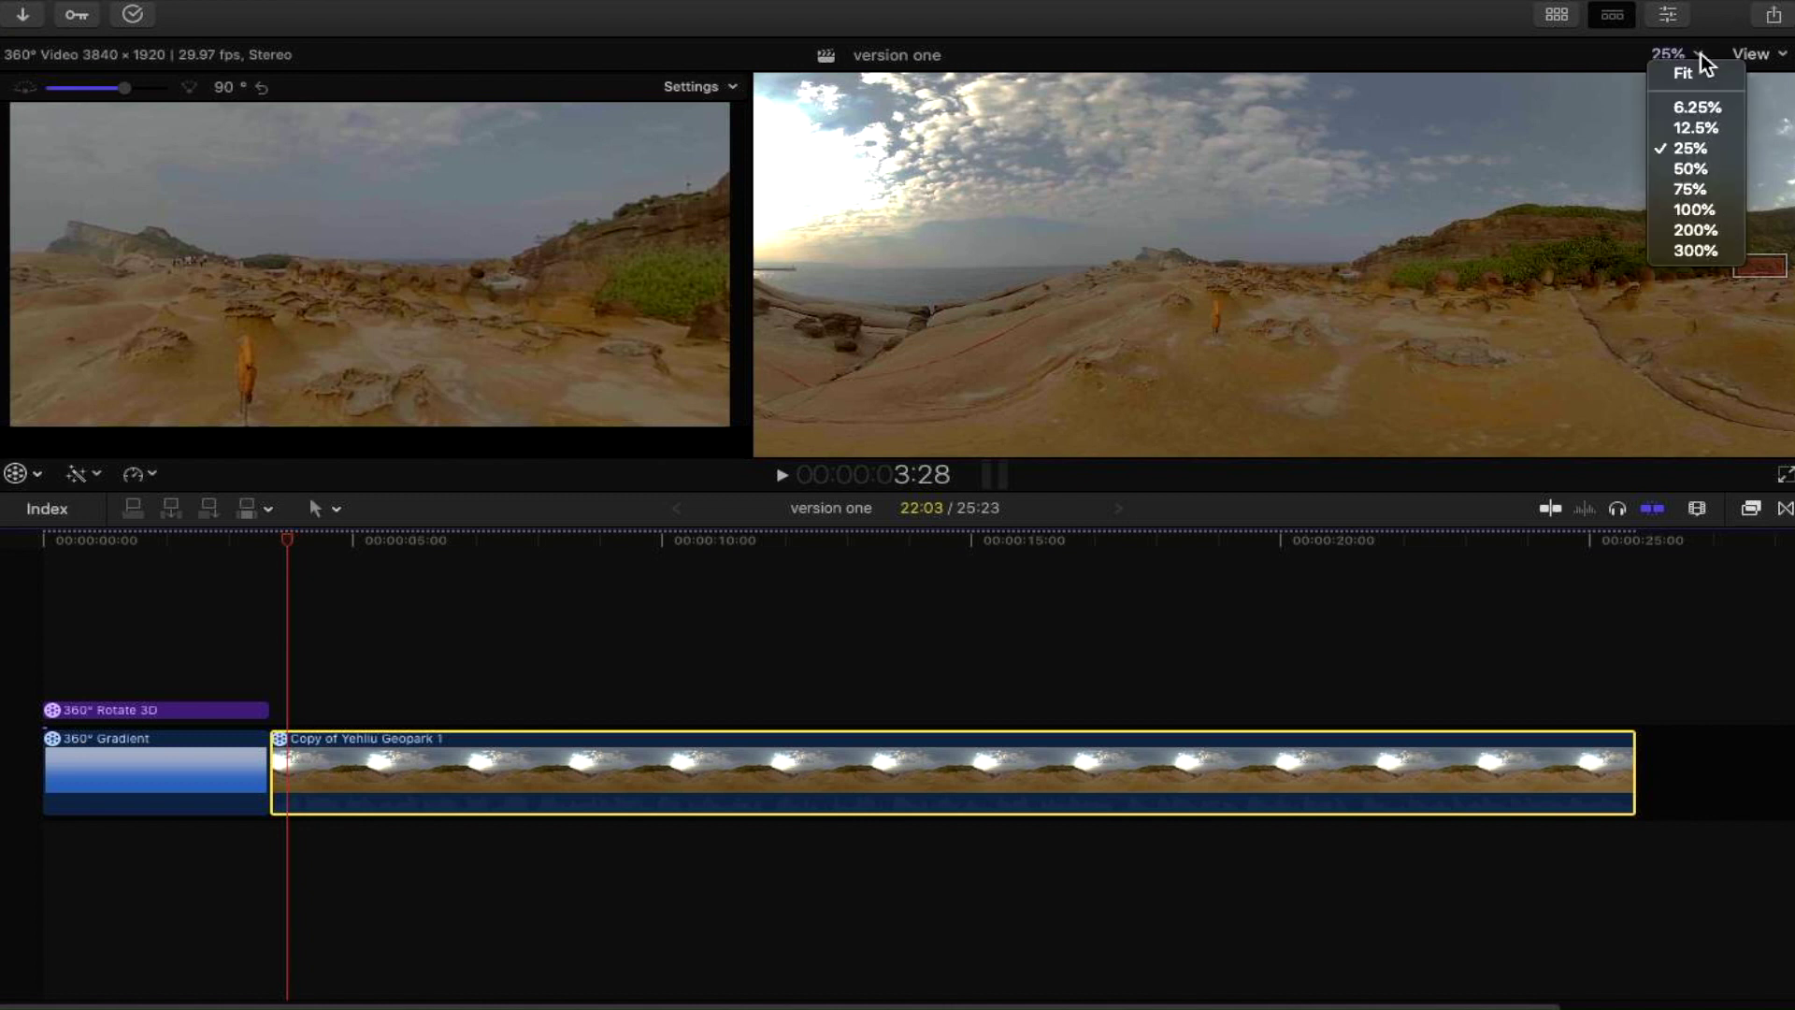
left_click(1689, 128)
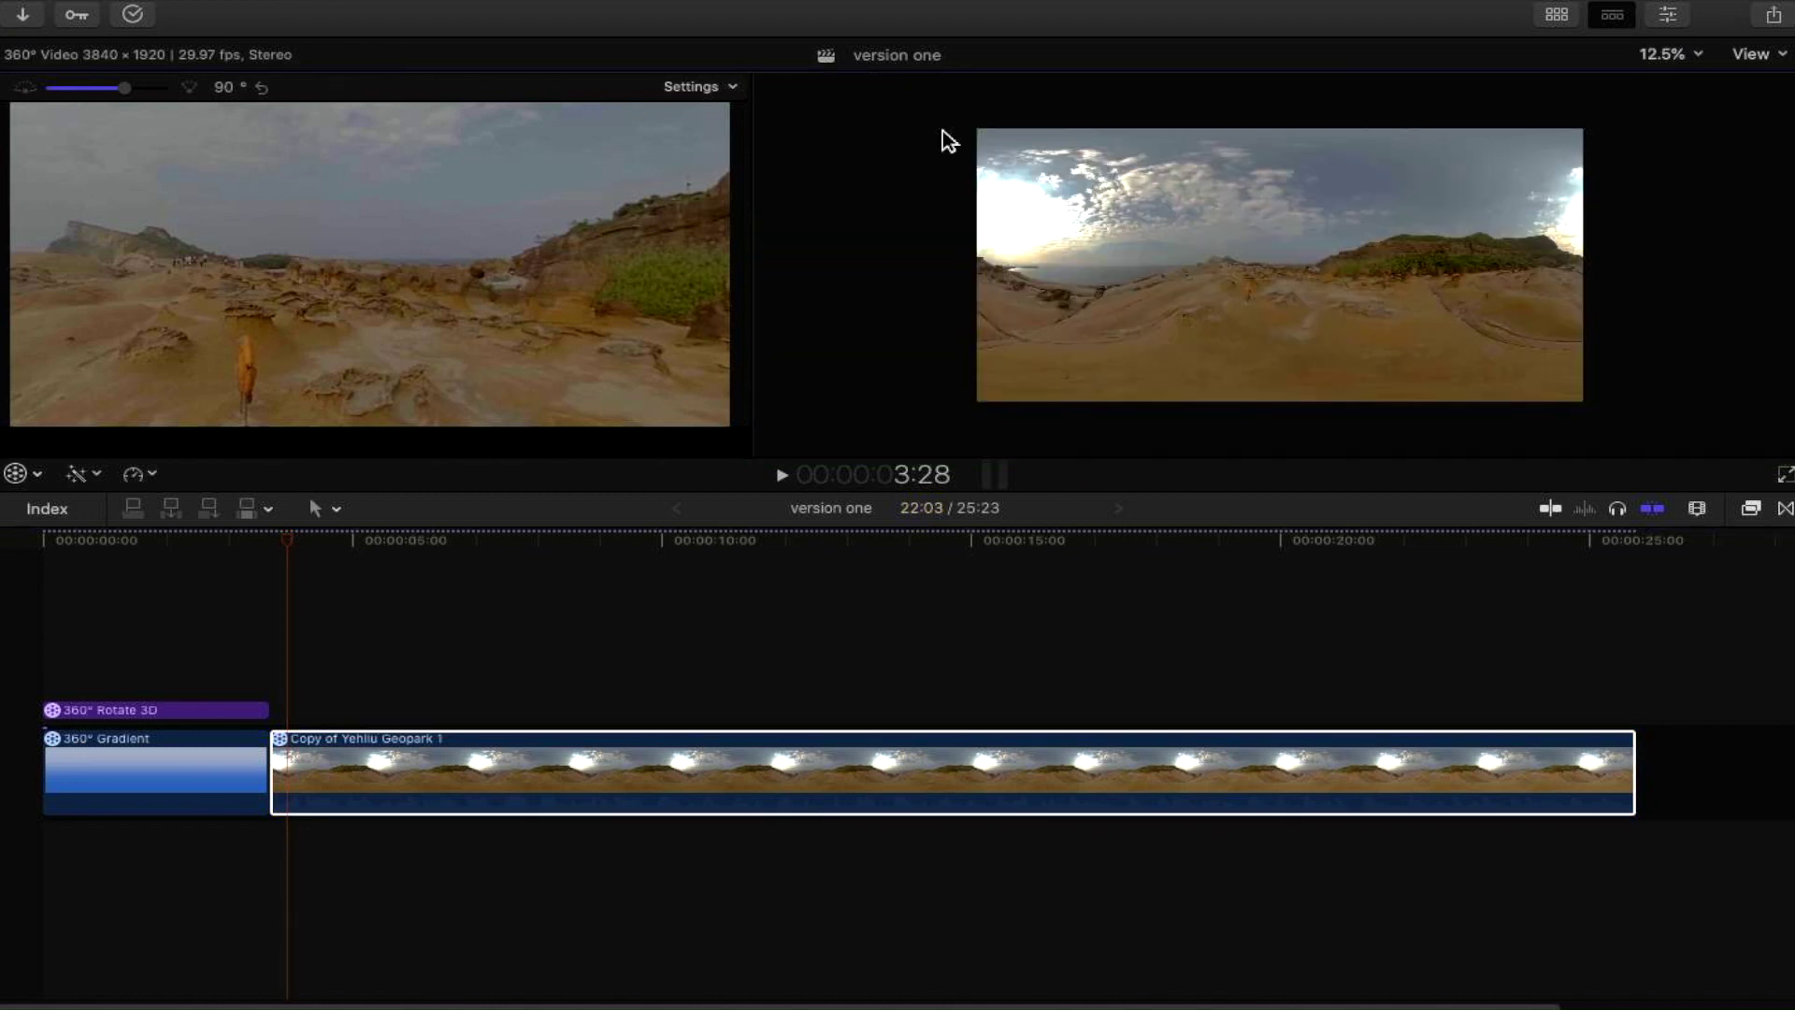
left_click_drag(746, 271, 968, 340)
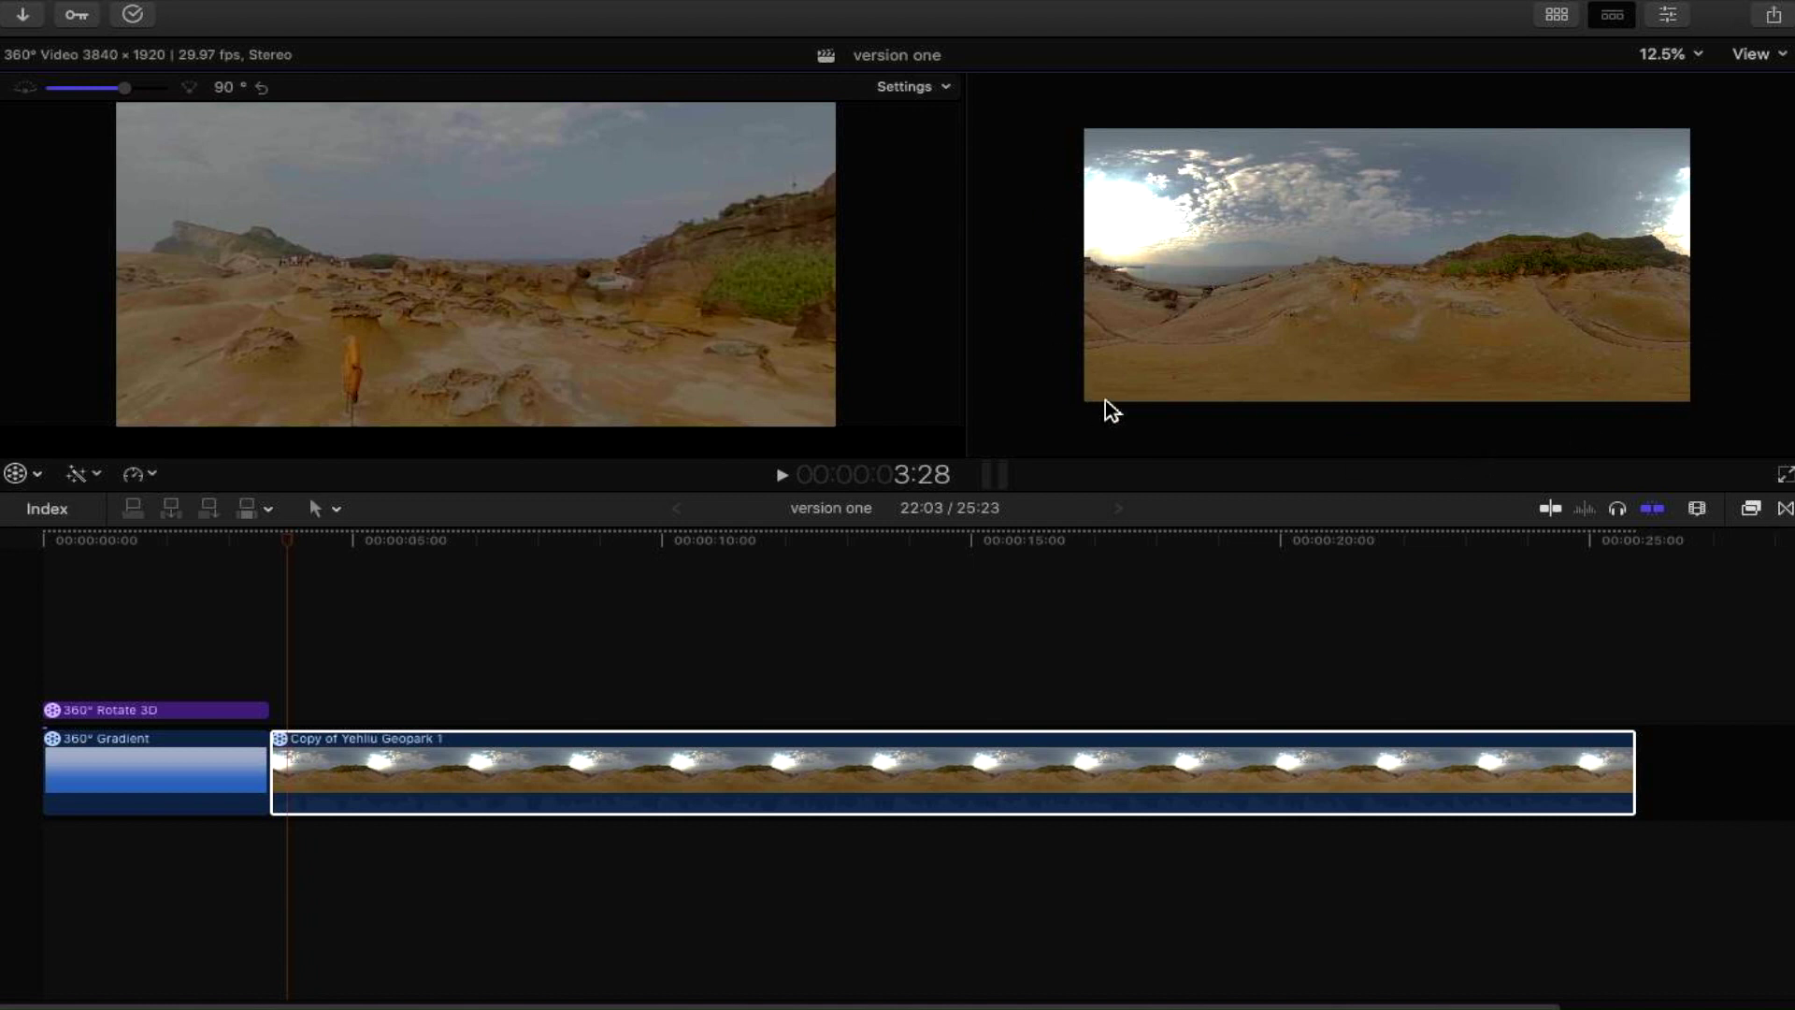
- View the 360° Rotate 3D title over the gradient at 1:15 in both viewers
left_click(140, 543)
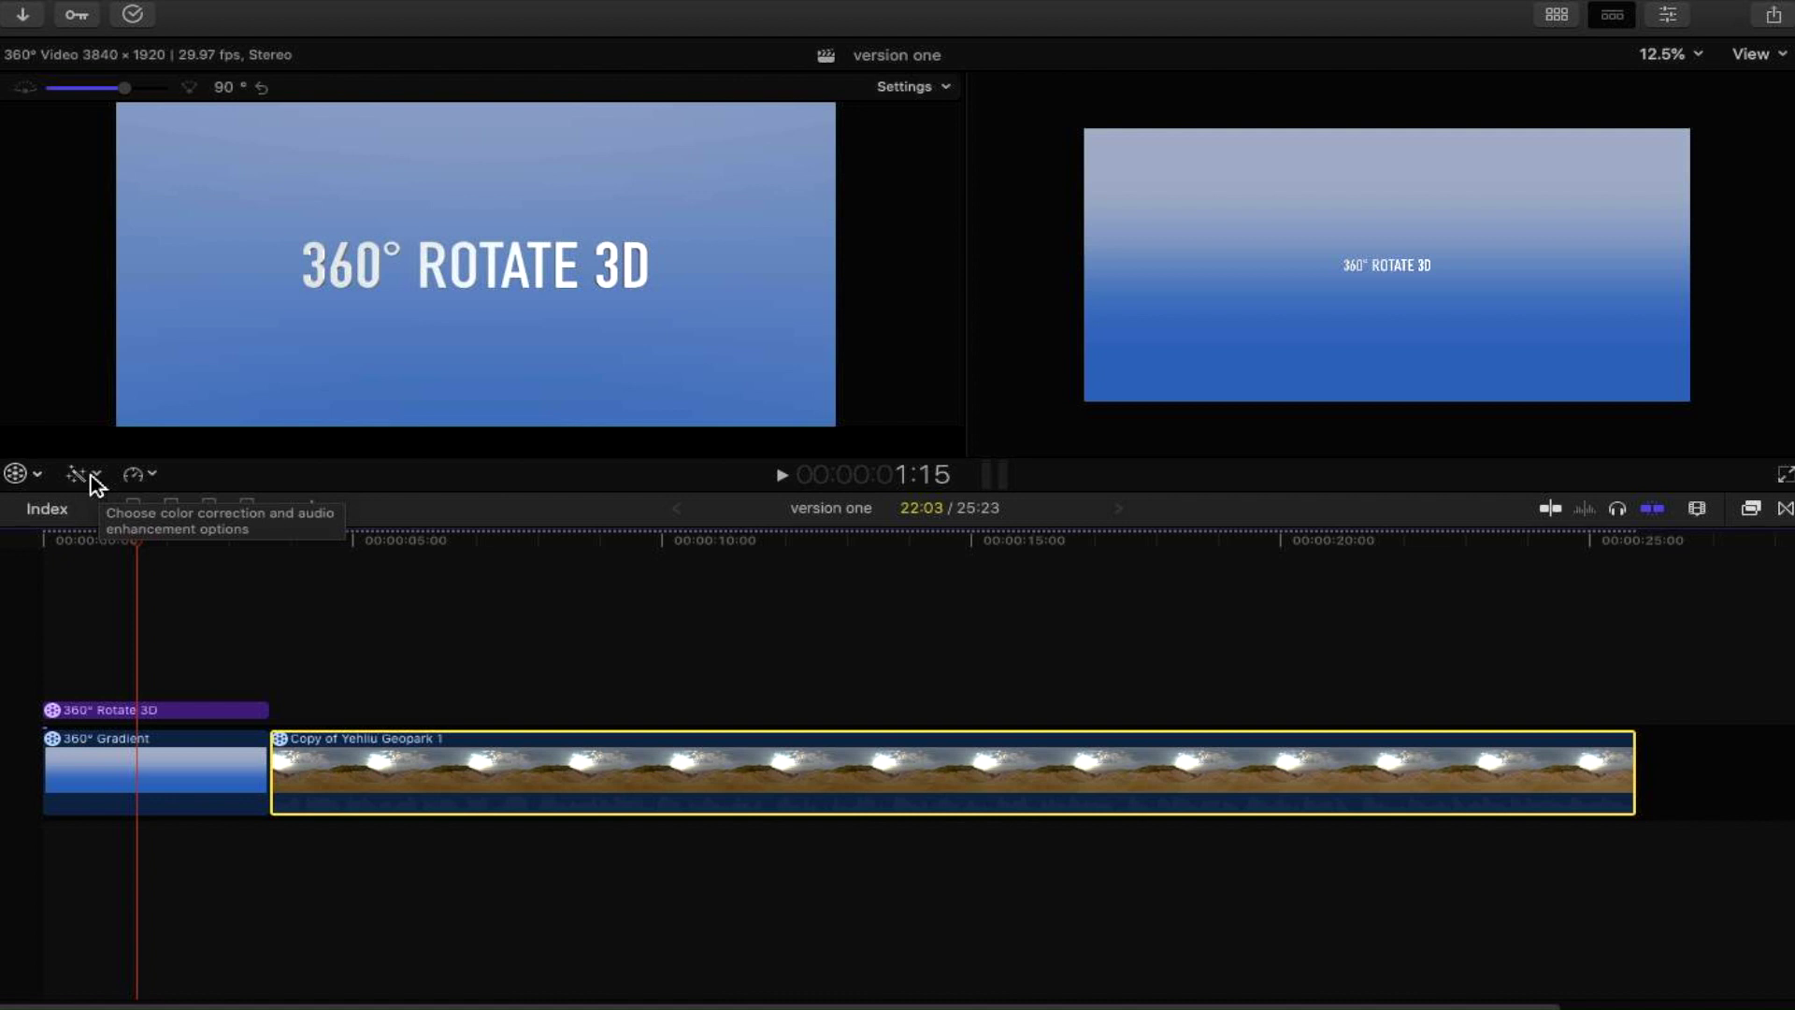
mouse_move(437, 7)
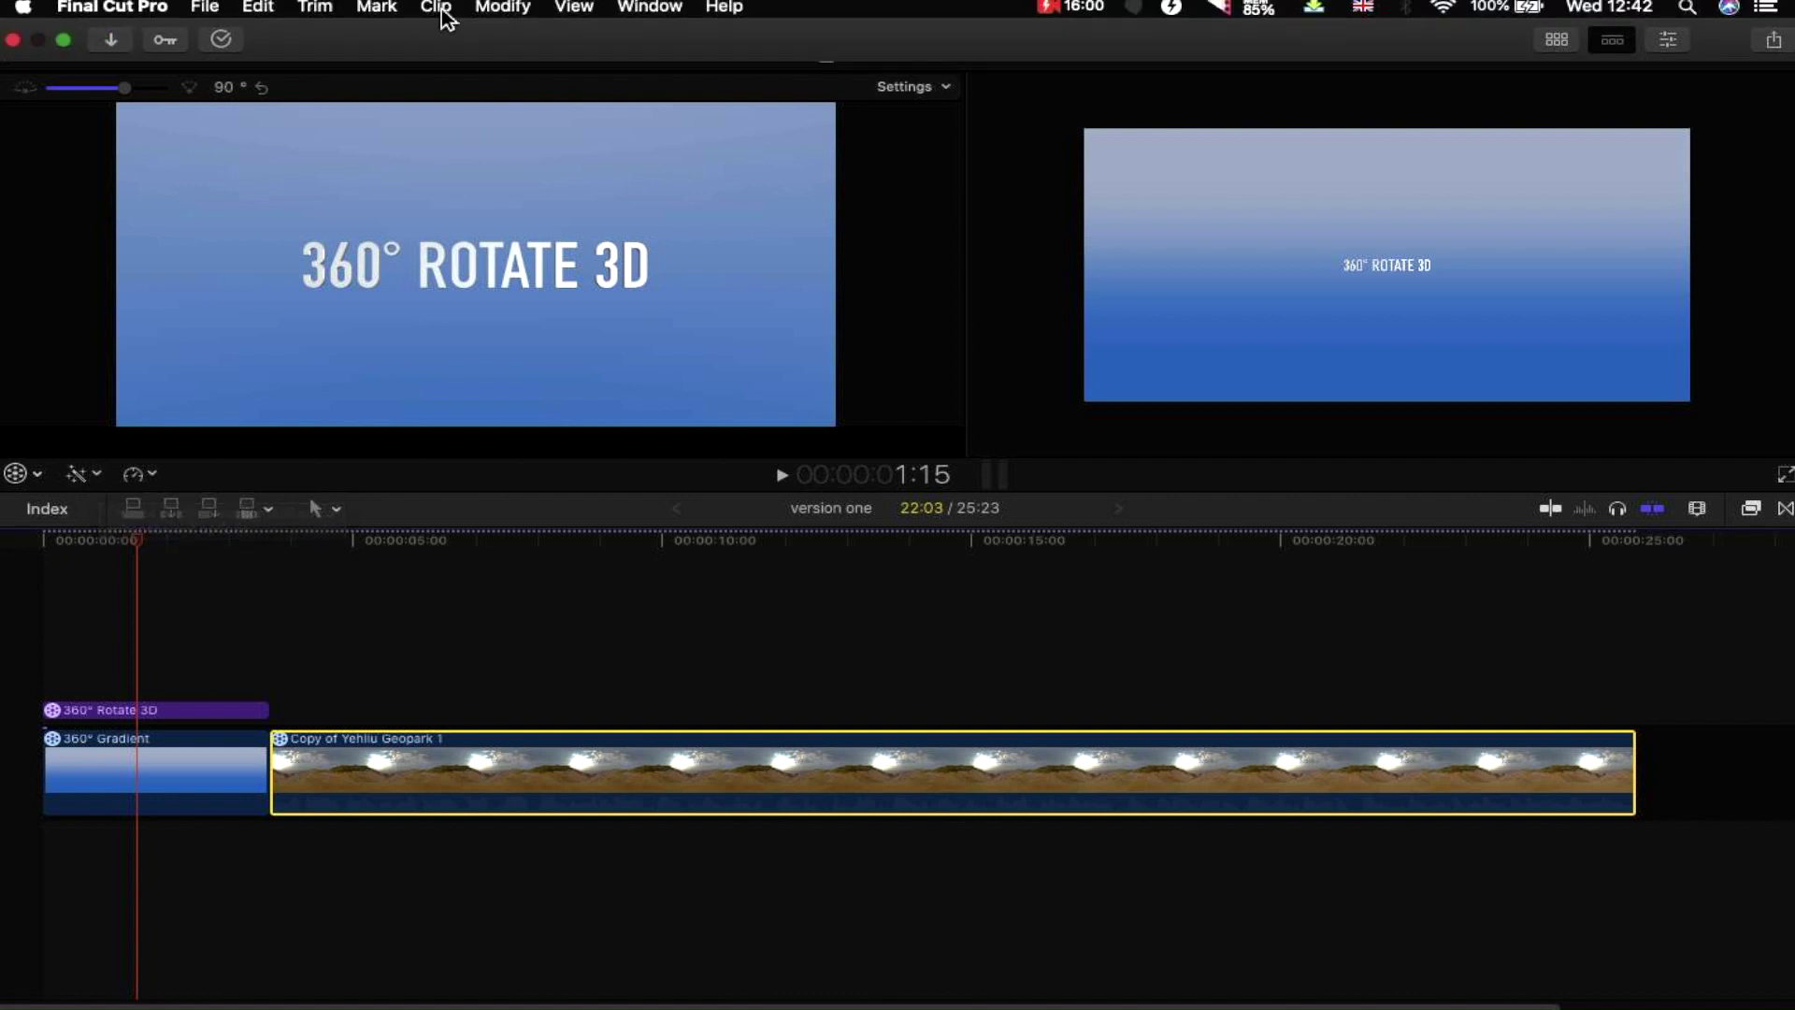
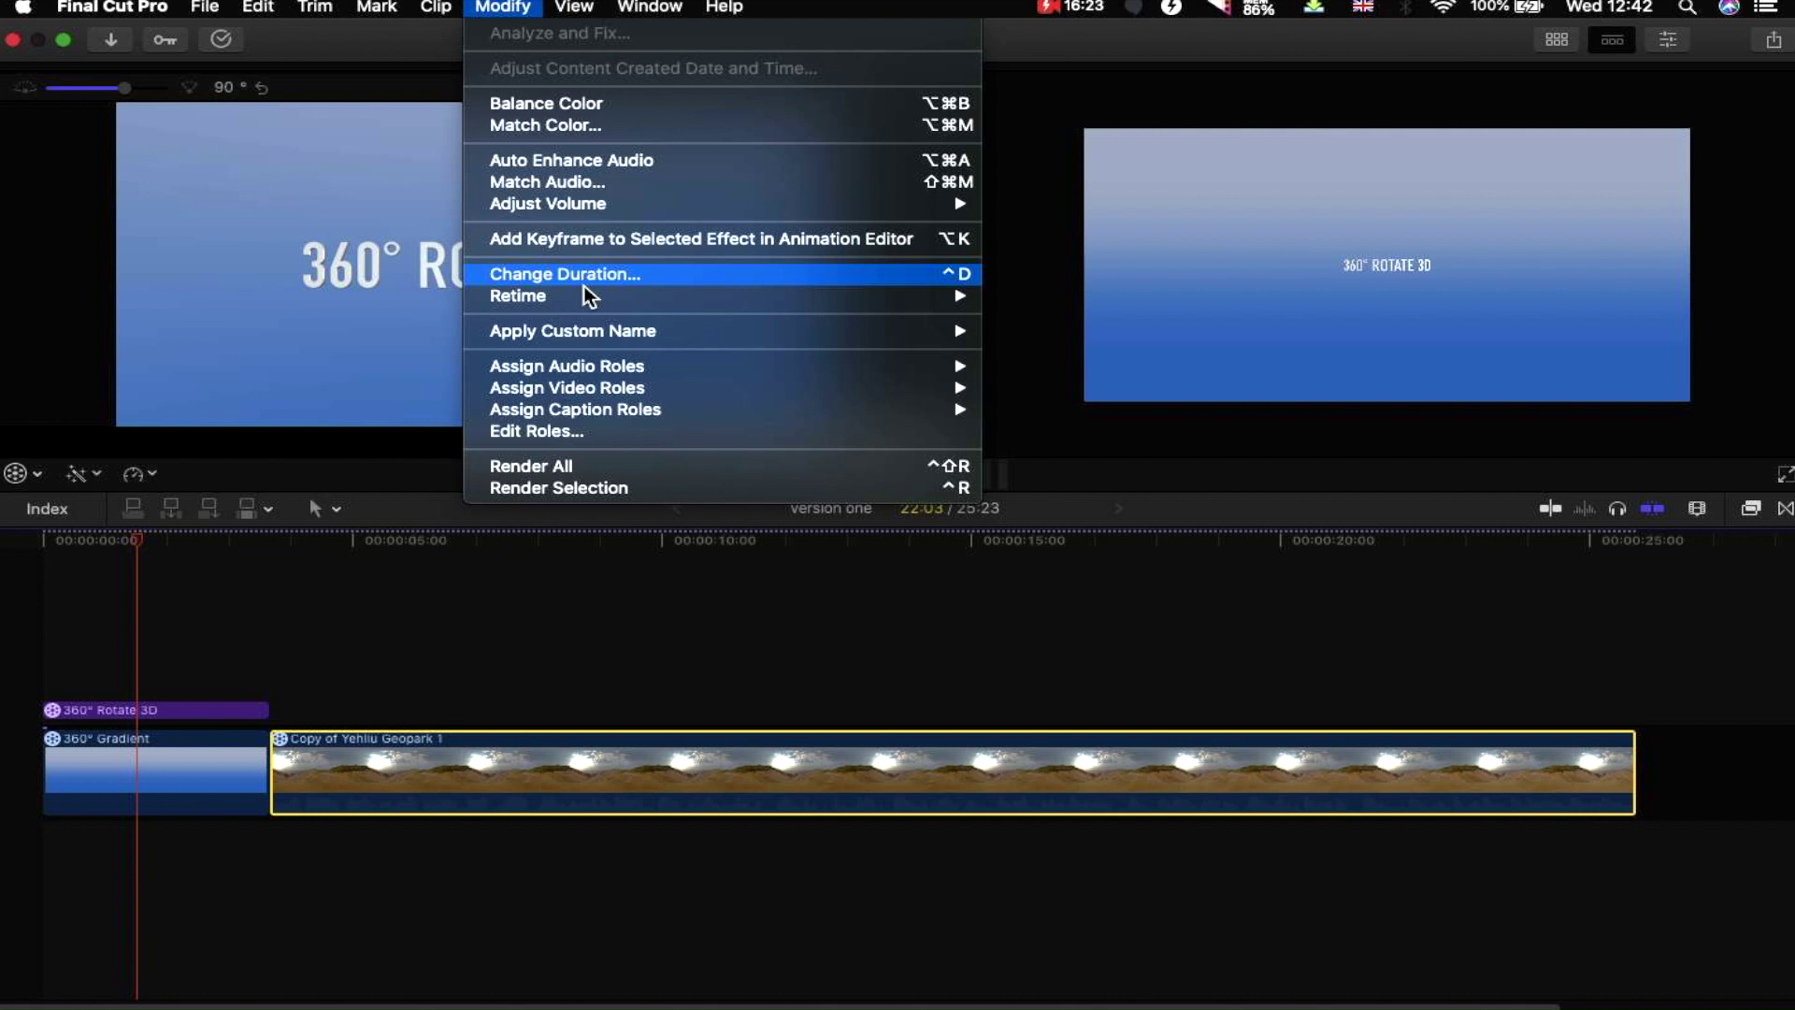
left_click(255, 592)
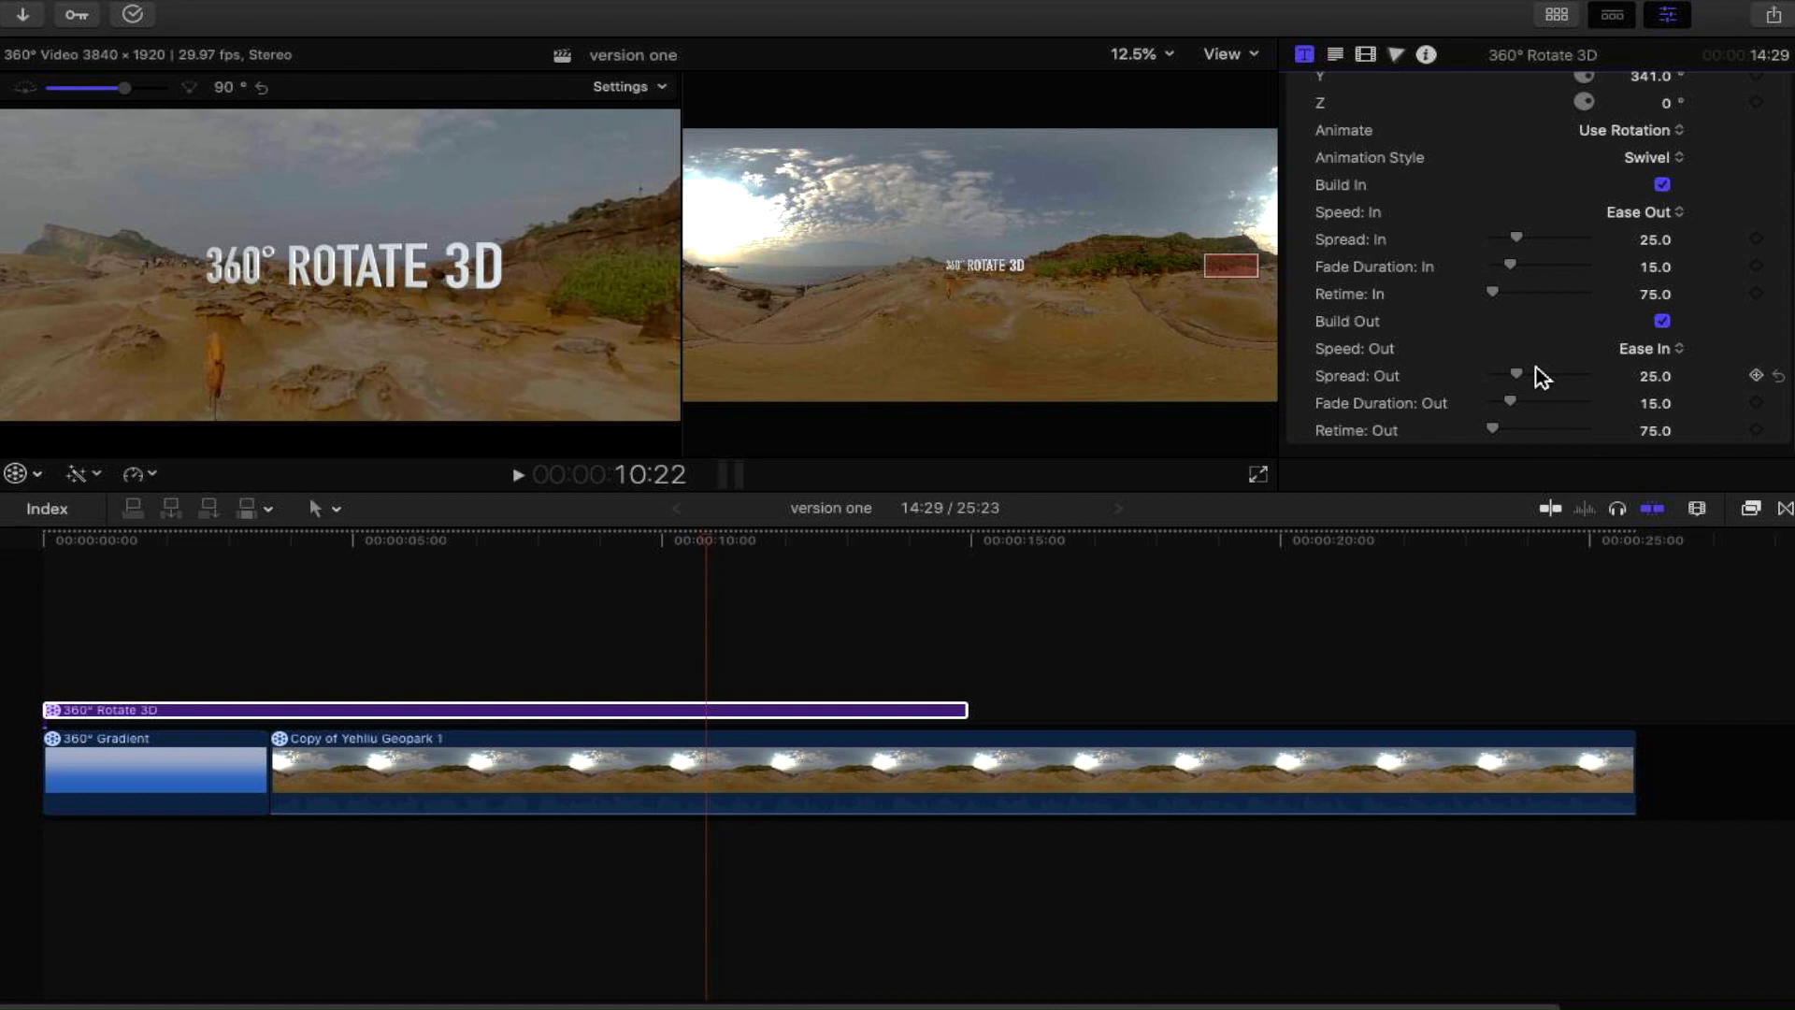
- Replace the 360° Rotate 3D title's text with a person's first name in lowercase
left_click(1336, 54)
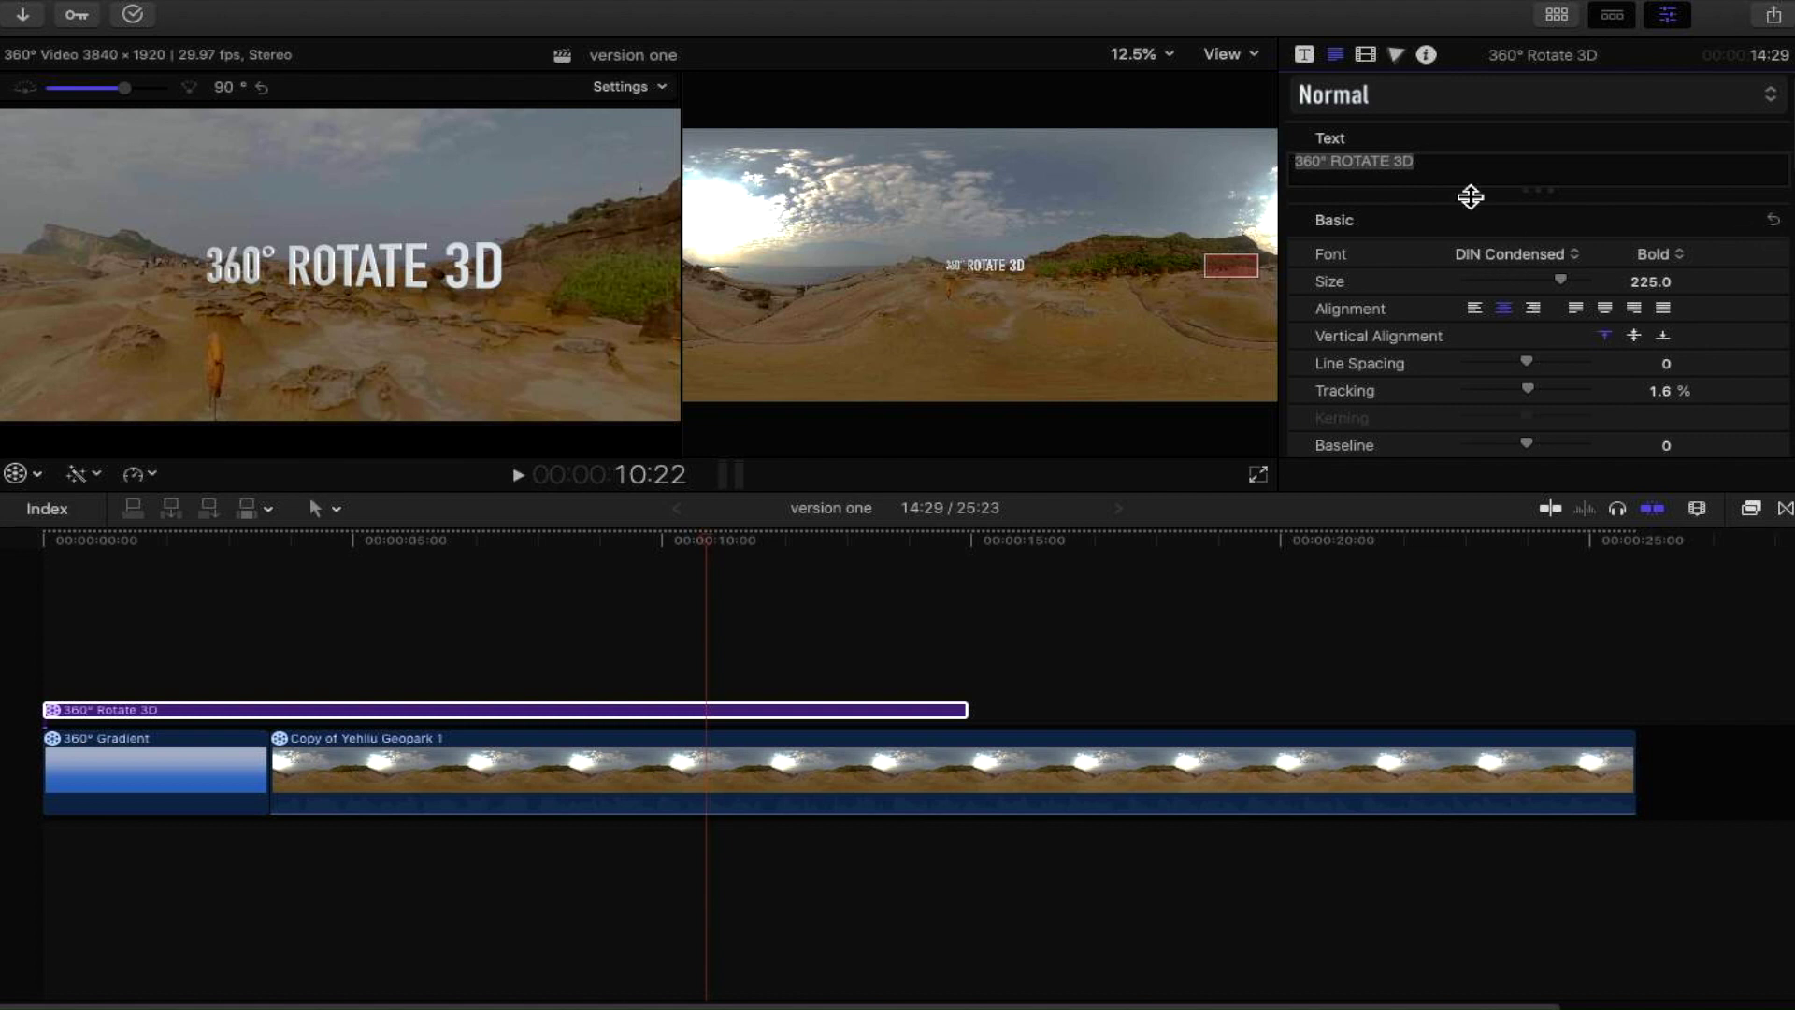
left_click_drag(1458, 165, 1265, 126)
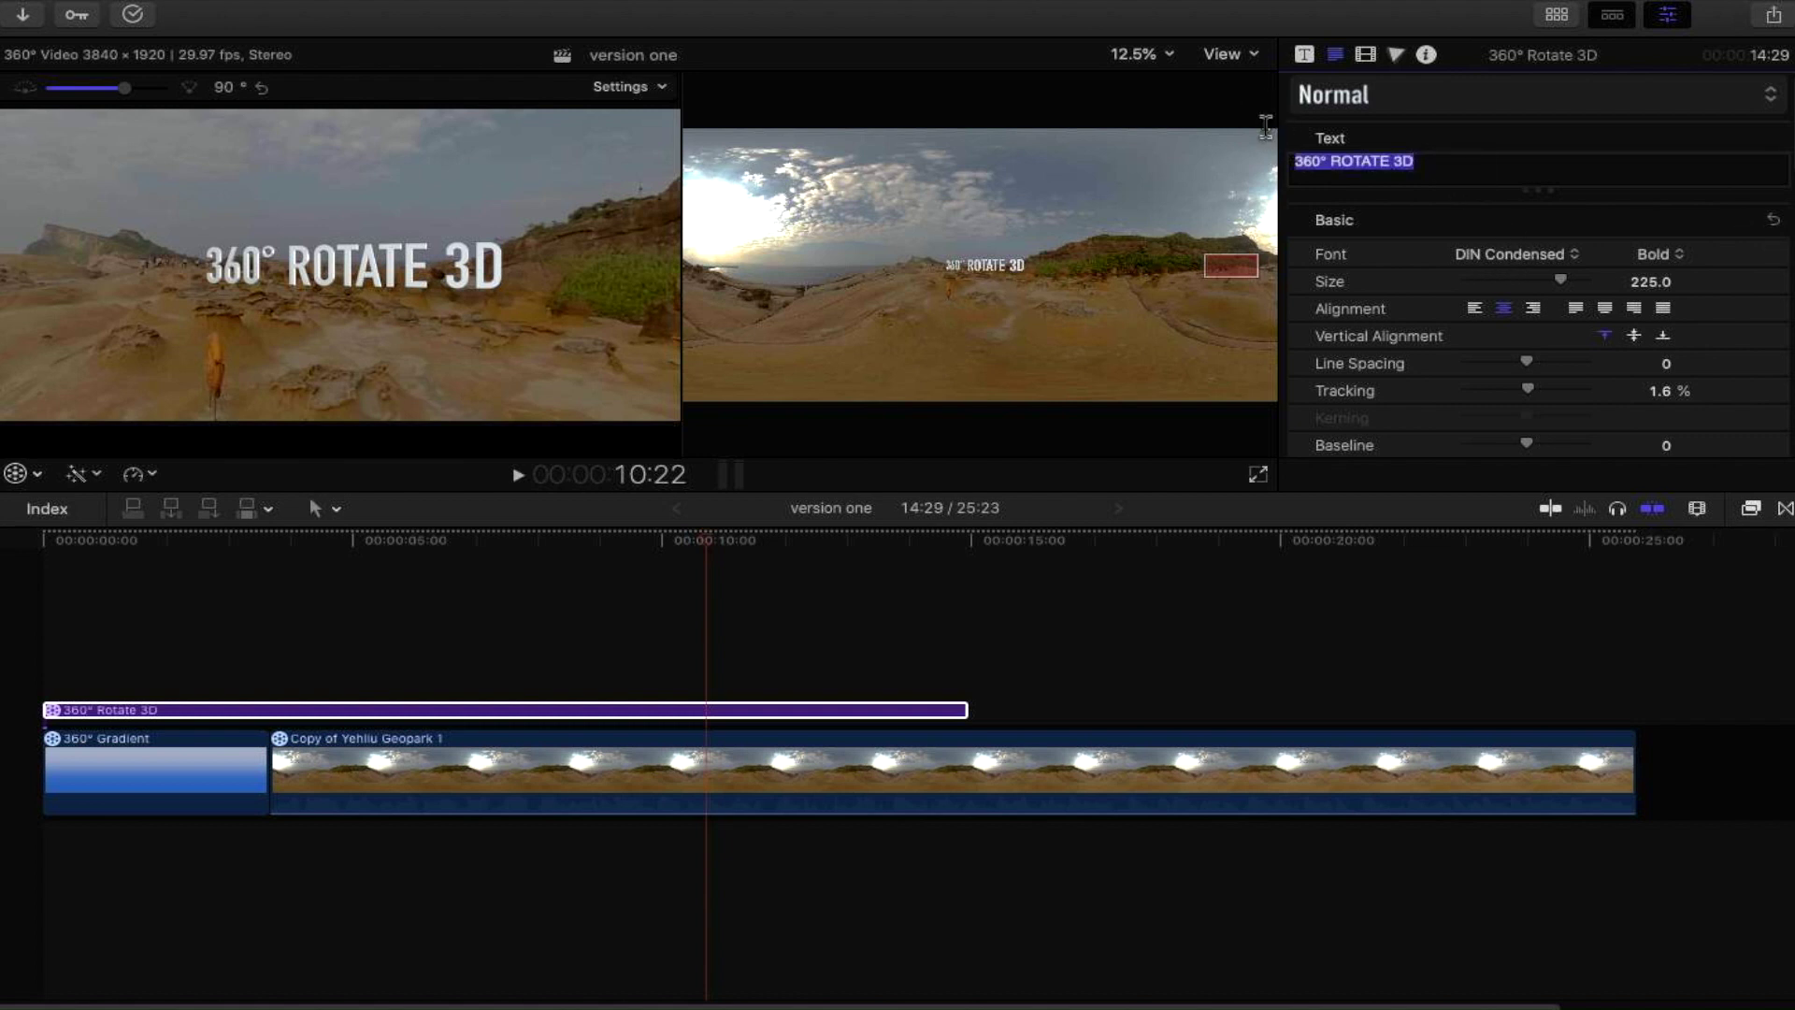
key("BackSpace")
type("anthony")
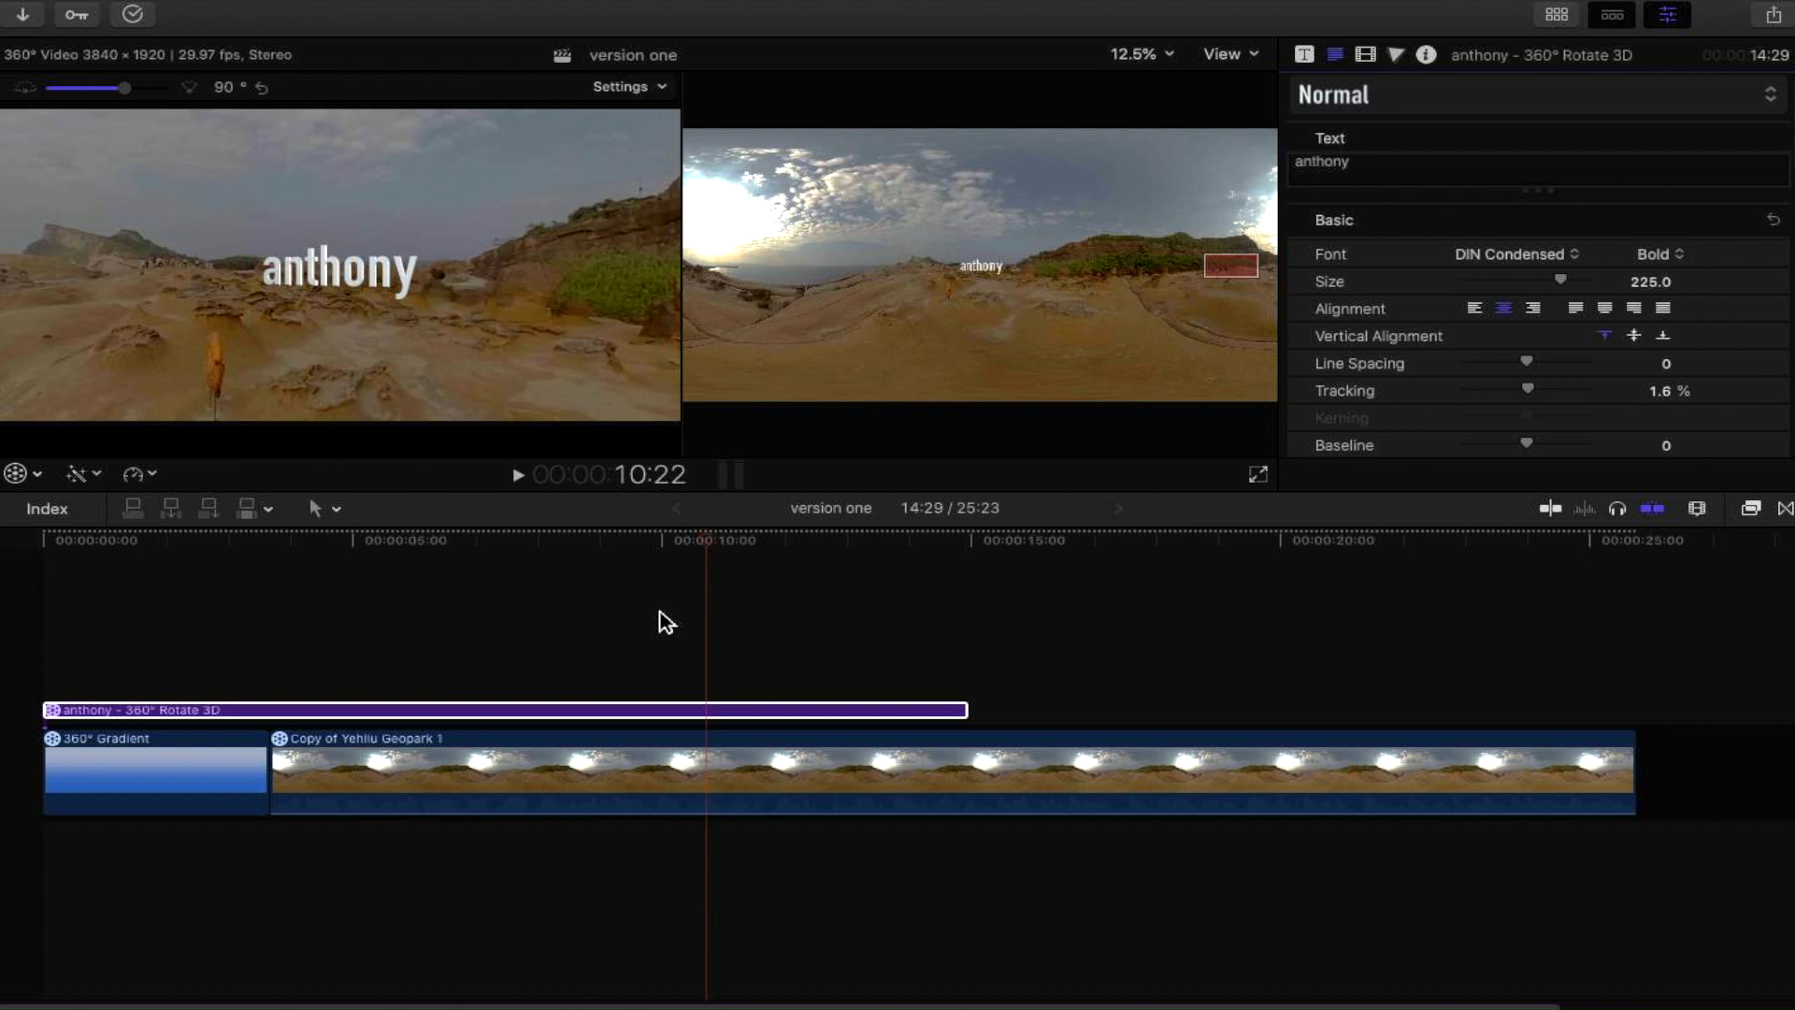
- Hide the inspector and turn on Reorient for the 360° Gradient clip at 0:20
left_click(1666, 17)
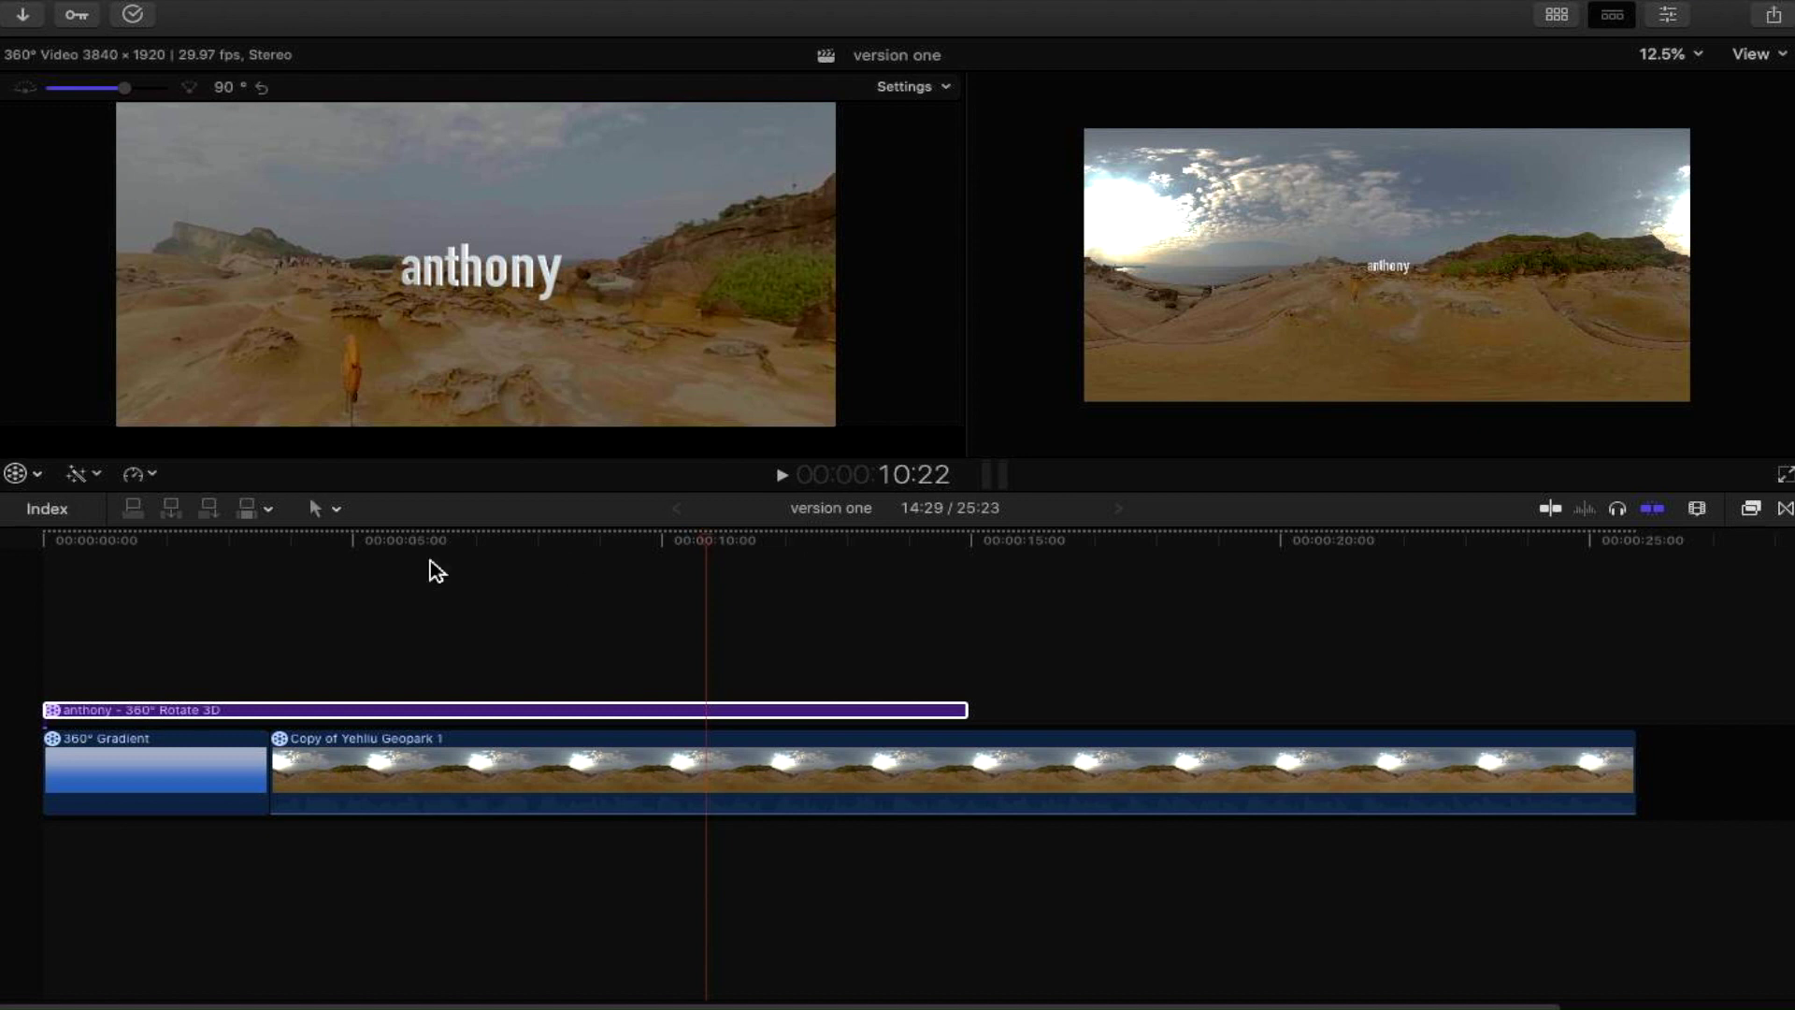
left_click(88, 542)
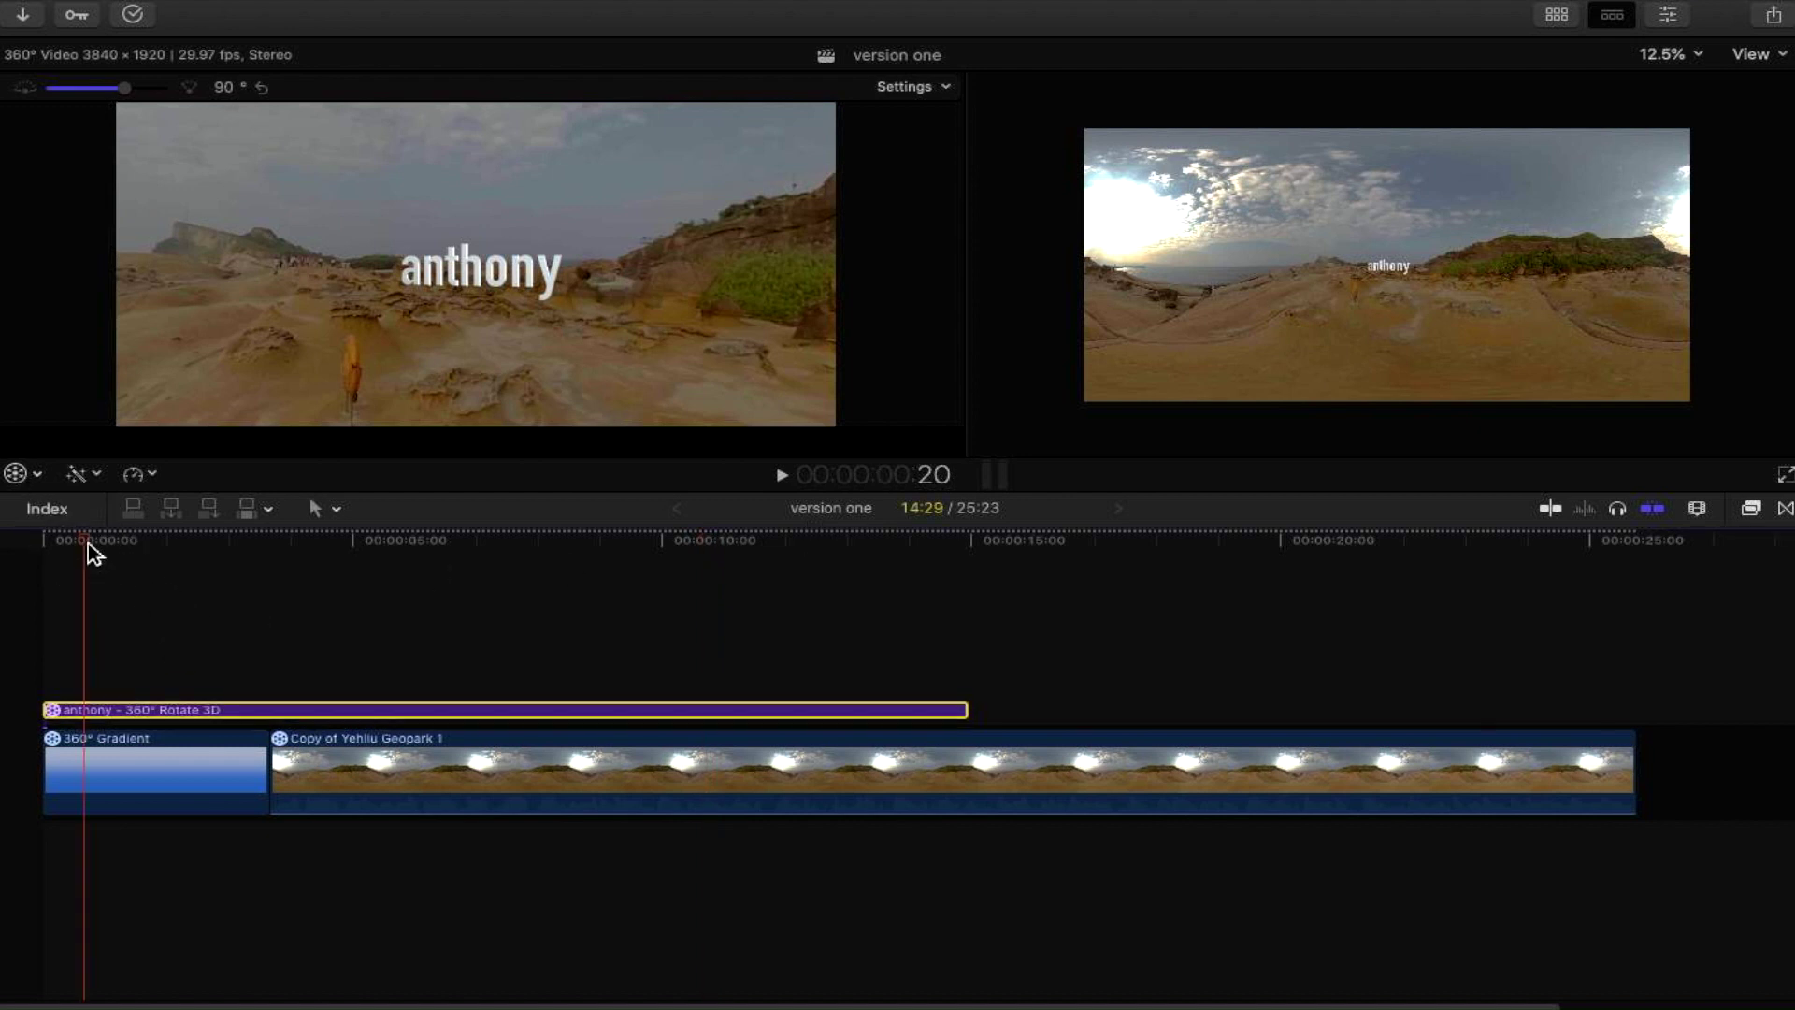
left_click(168, 765)
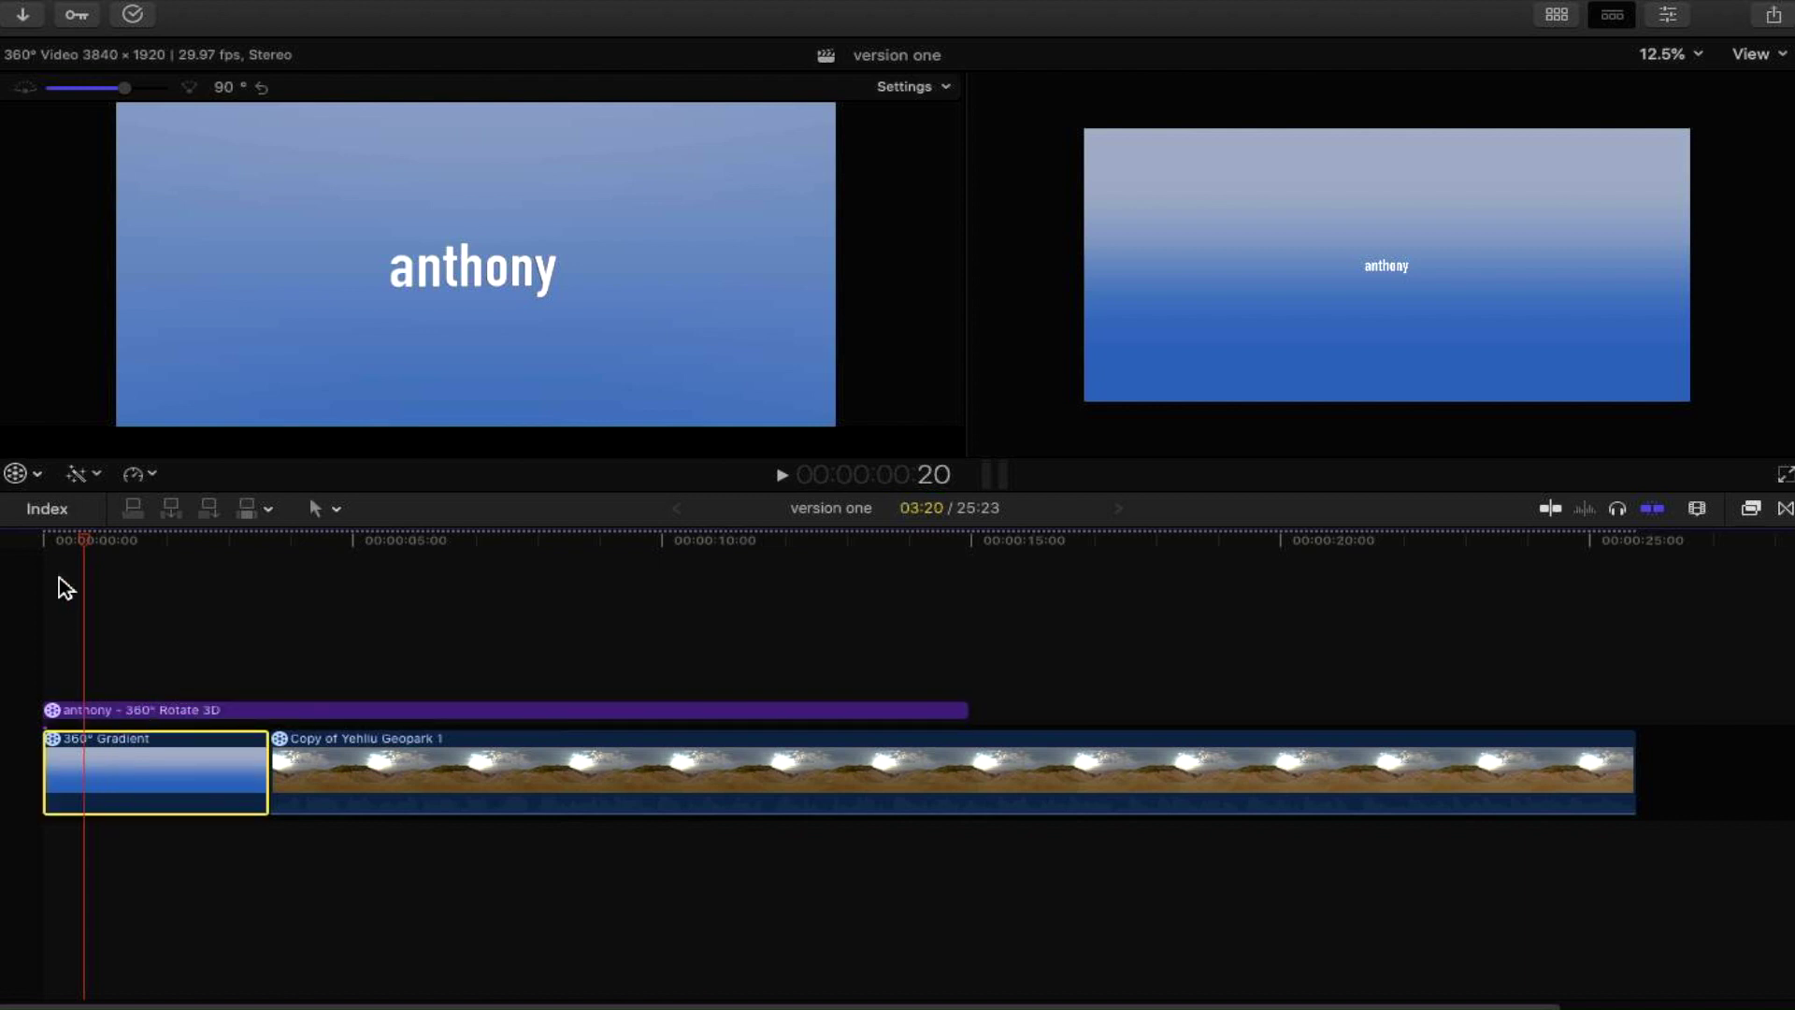
left_click(16, 475)
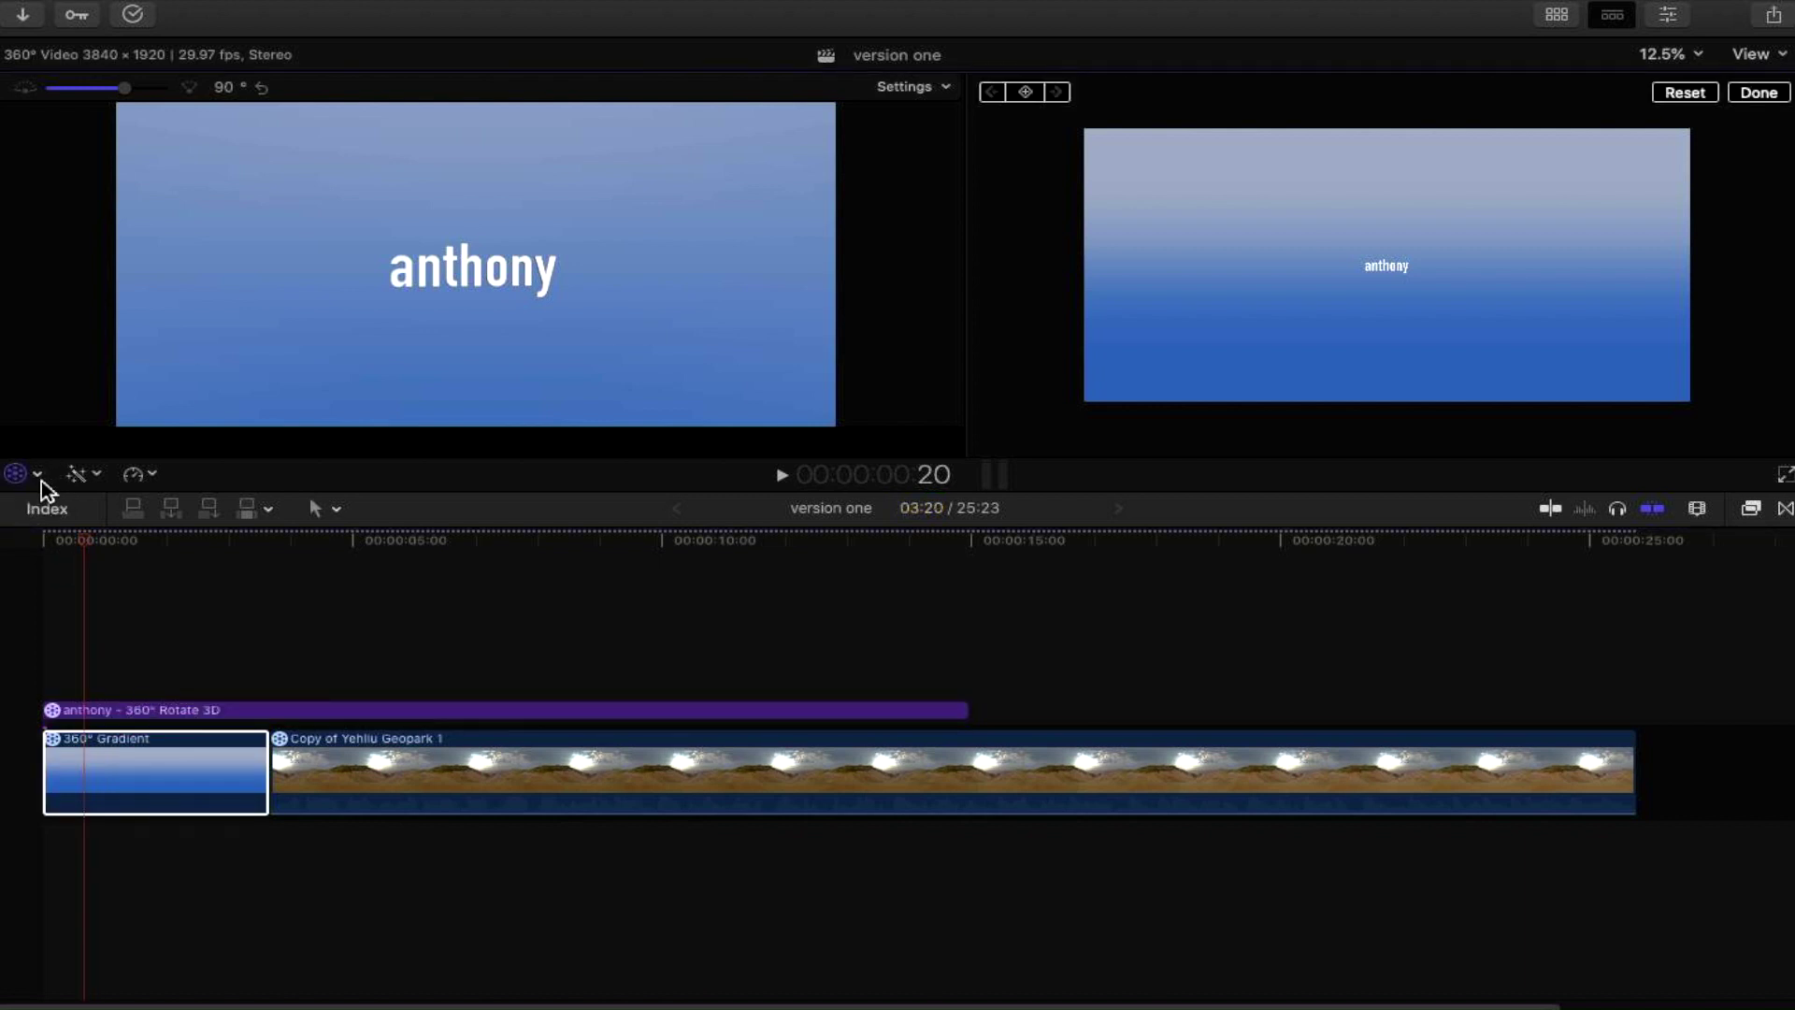
mouse_move(552, 367)
left_mouse_down()
mouse_move(525, 312)
mouse_move(485, 345)
mouse_move(529, 377)
mouse_move(617, 350)
mouse_move(557, 341)
mouse_move(512, 374)
mouse_move(517, 349)
mouse_move(572, 352)
left_mouse_up()
- Check the on-screen transform tools at the project's start, look around the gradient in the 360° Viewer, and select the Yehliu Geopark footage at 4:00
left_click_drag(88, 559, 19, 559)
left_click(32, 475)
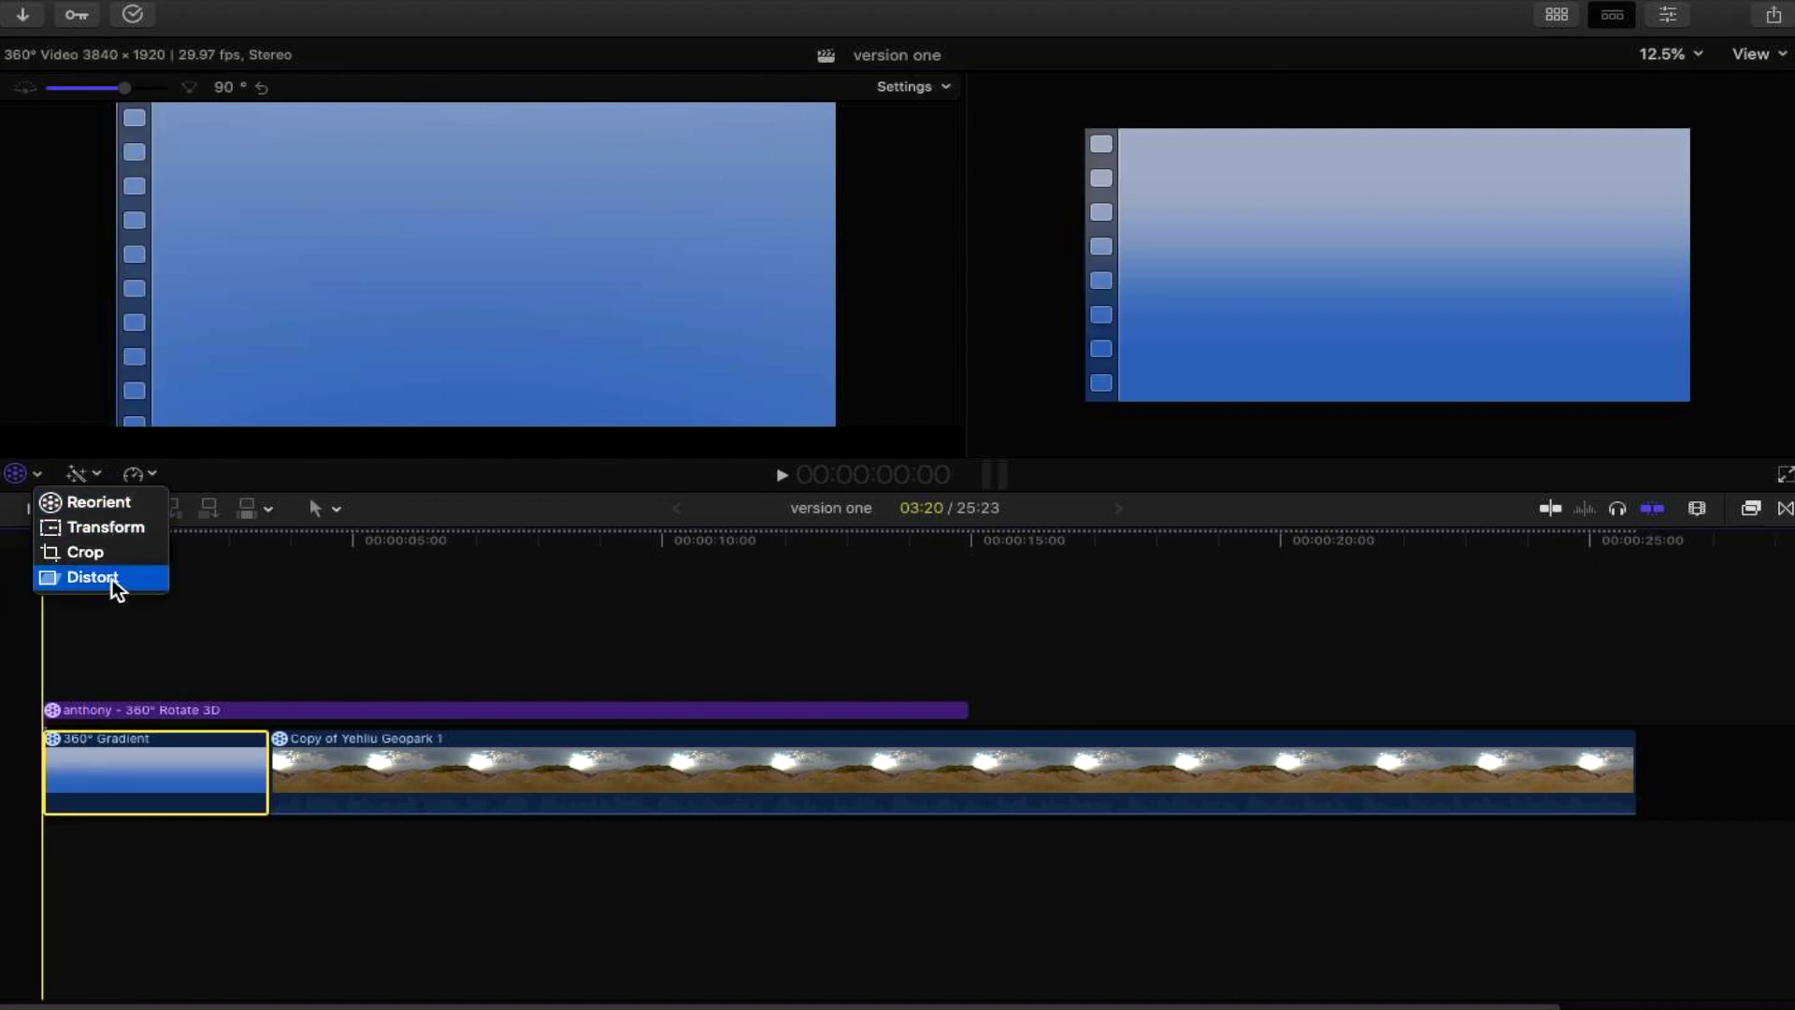
left_click(264, 619)
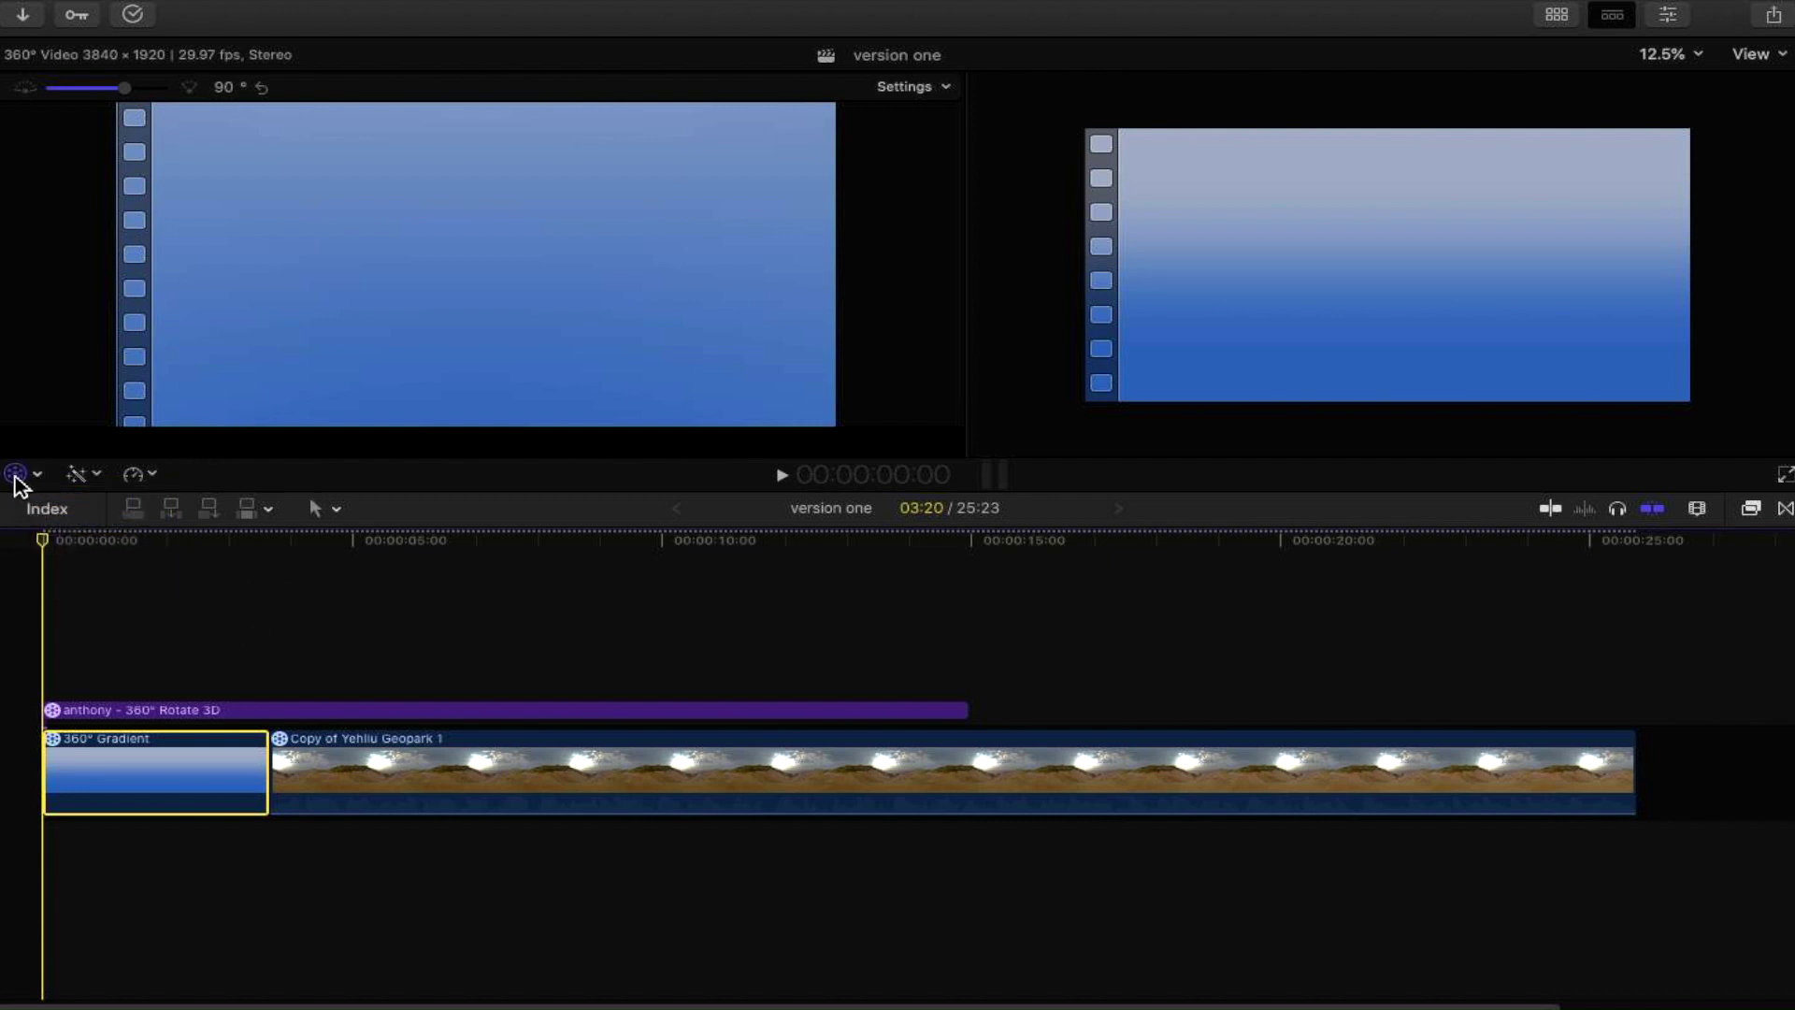
left_click_drag(373, 293, 103, 276)
left_click_drag(578, 295, 160, 249)
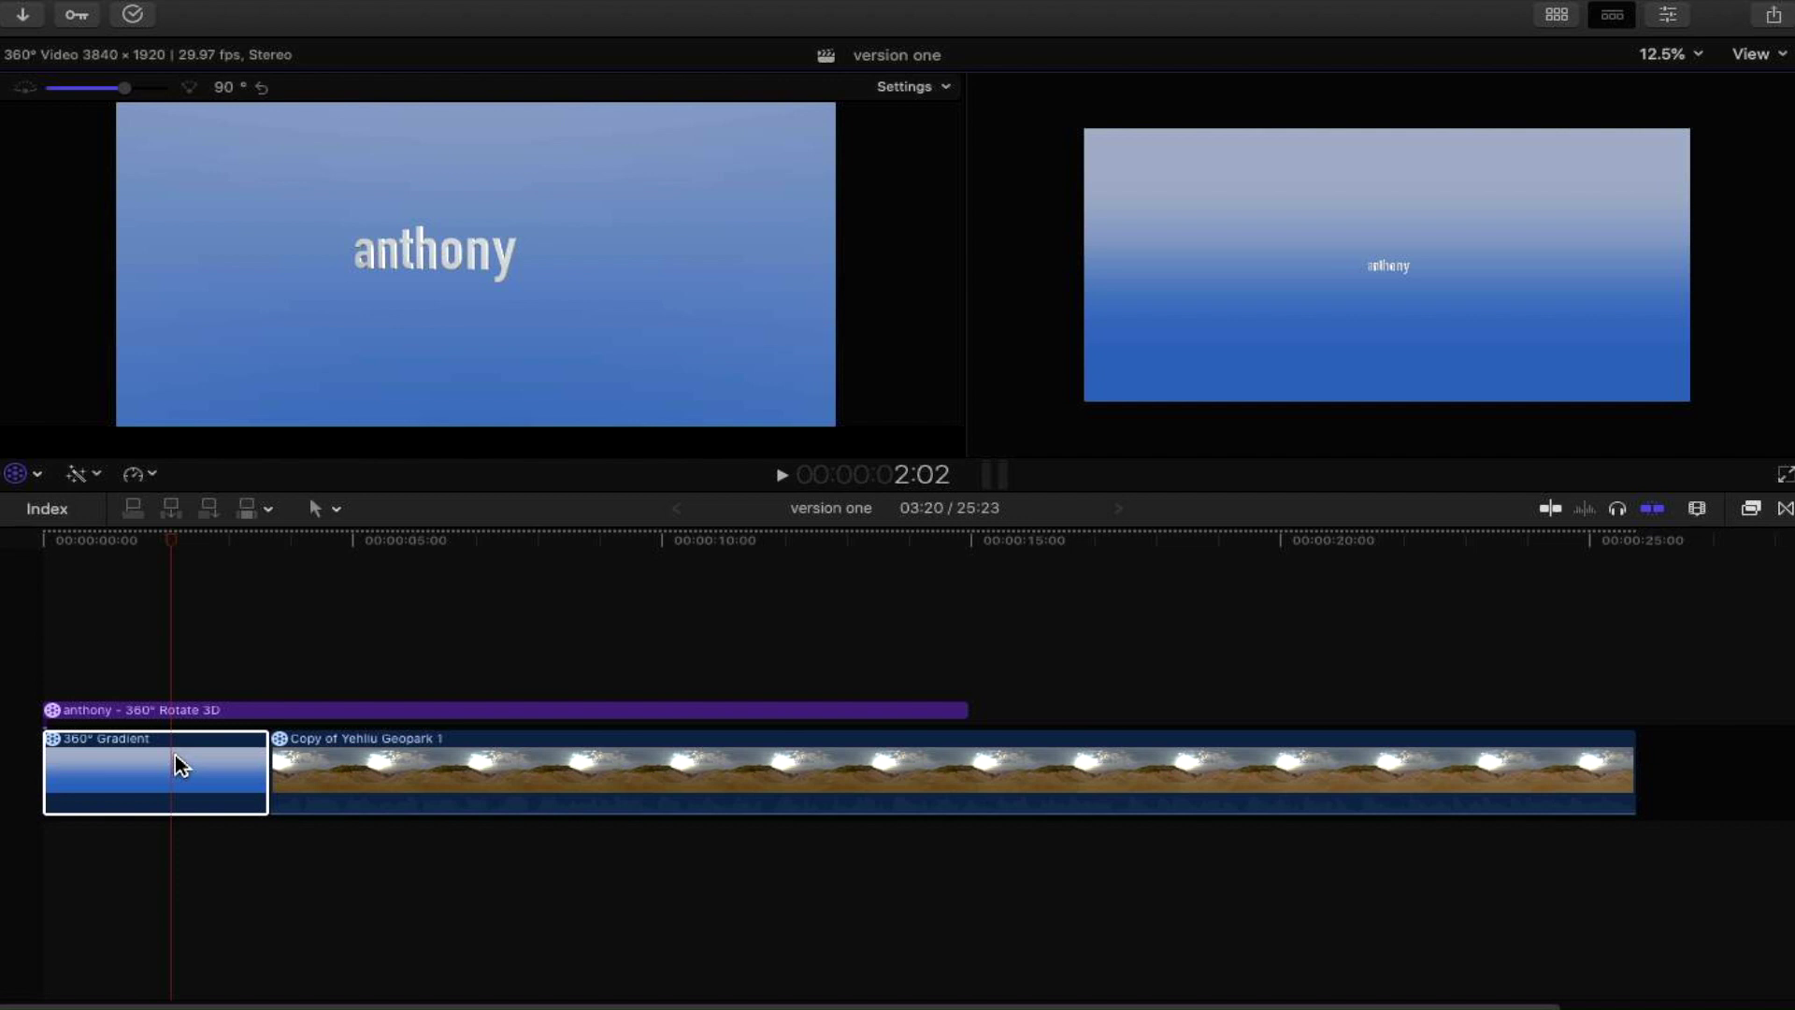
left_click(291, 772)
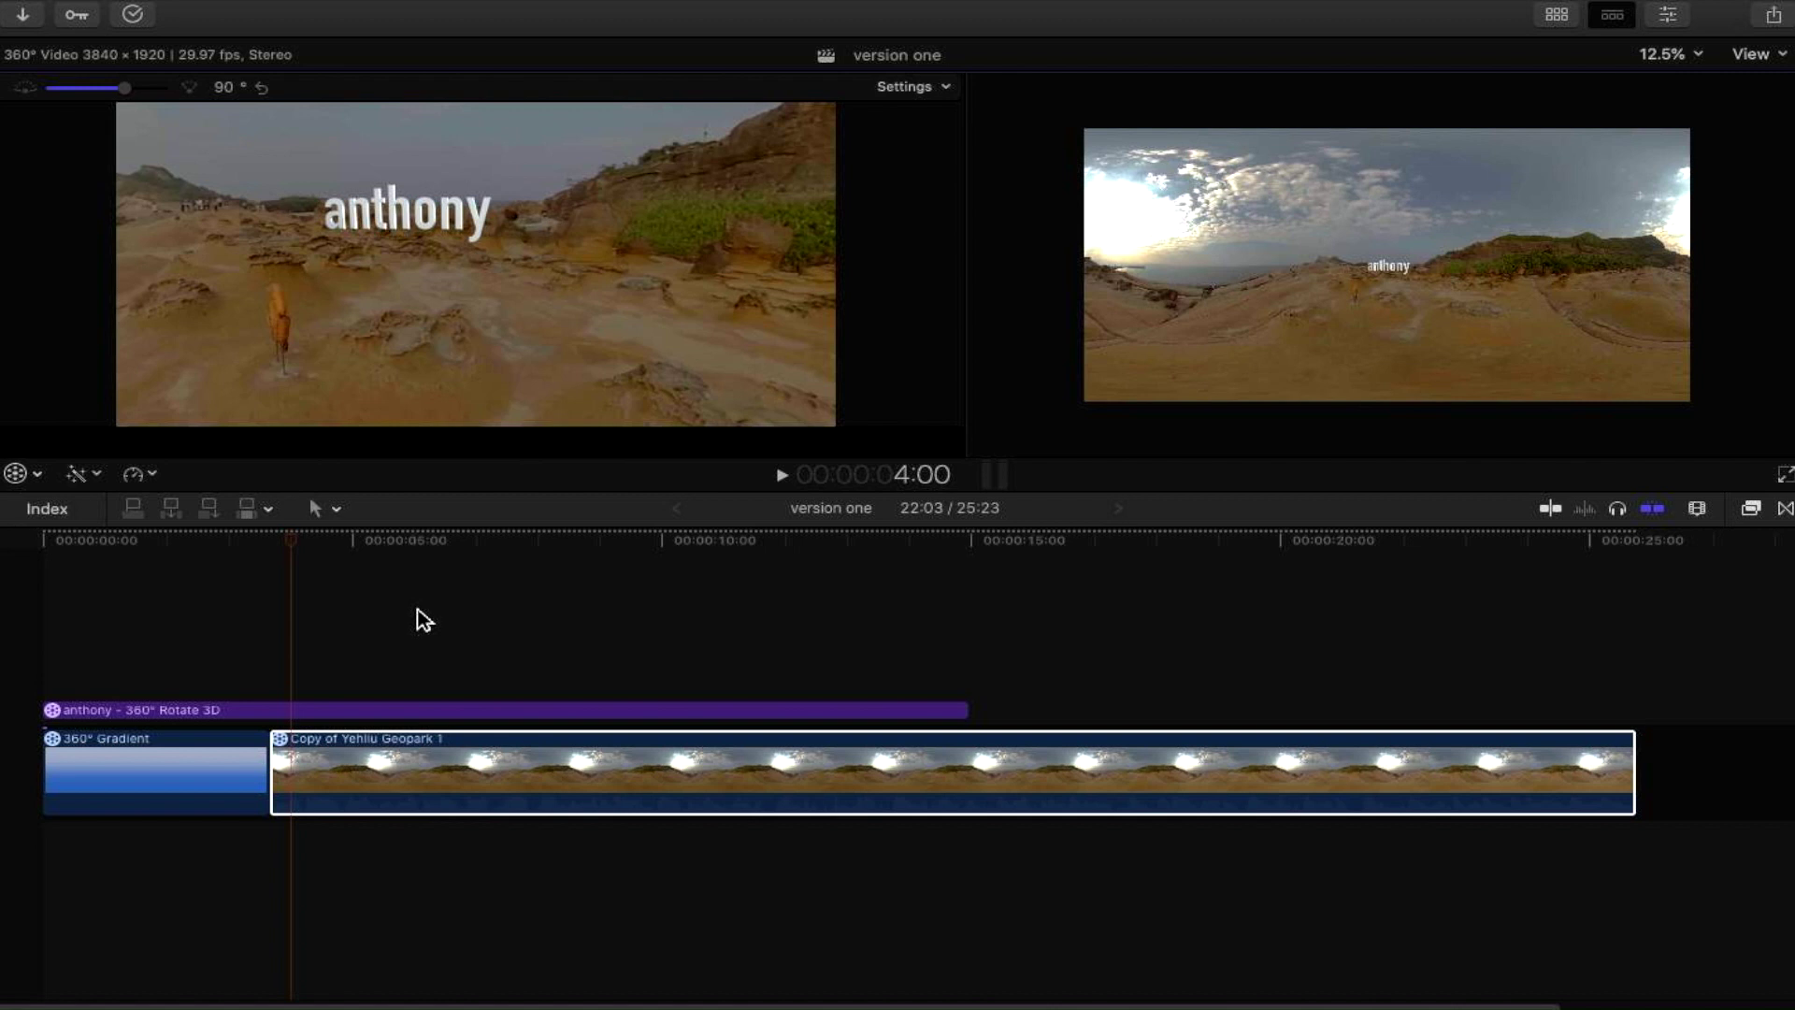
- Examine the resolution options of the Apple Devices 1080p export and YouTube Help's recommended video resolutions and aspect ratios
left_click(1774, 16)
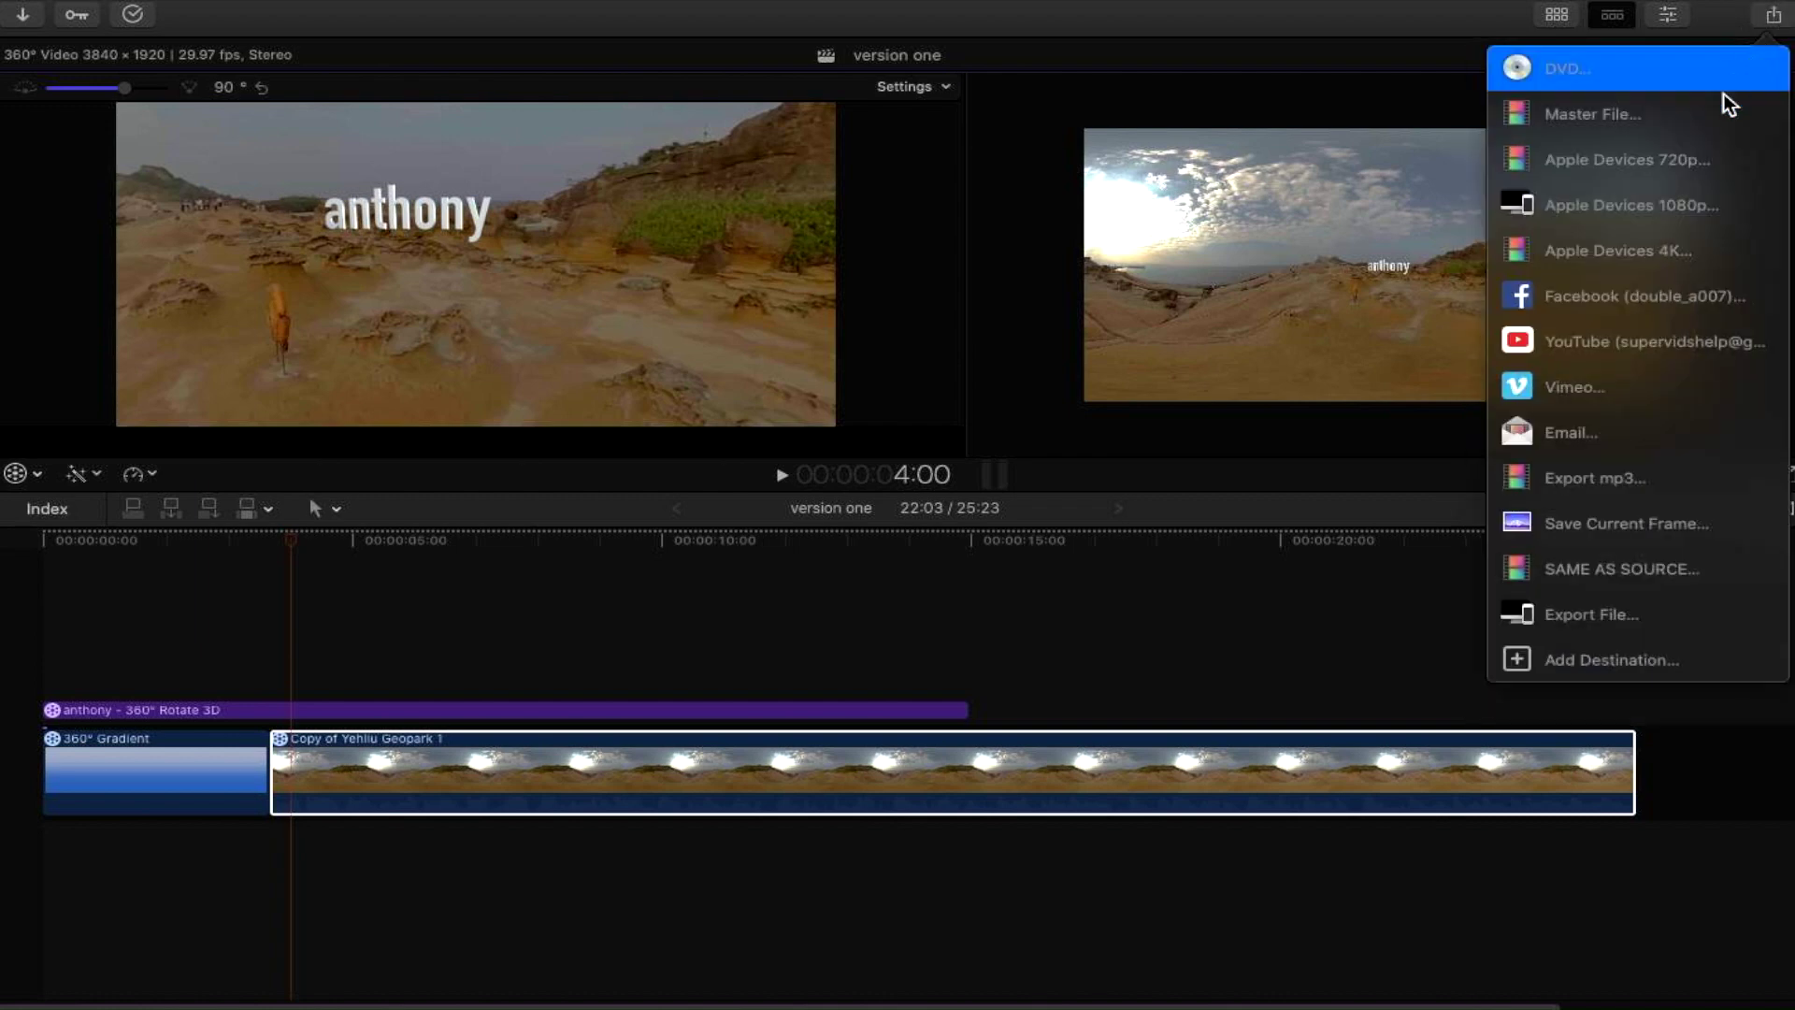
left_click(1647, 210)
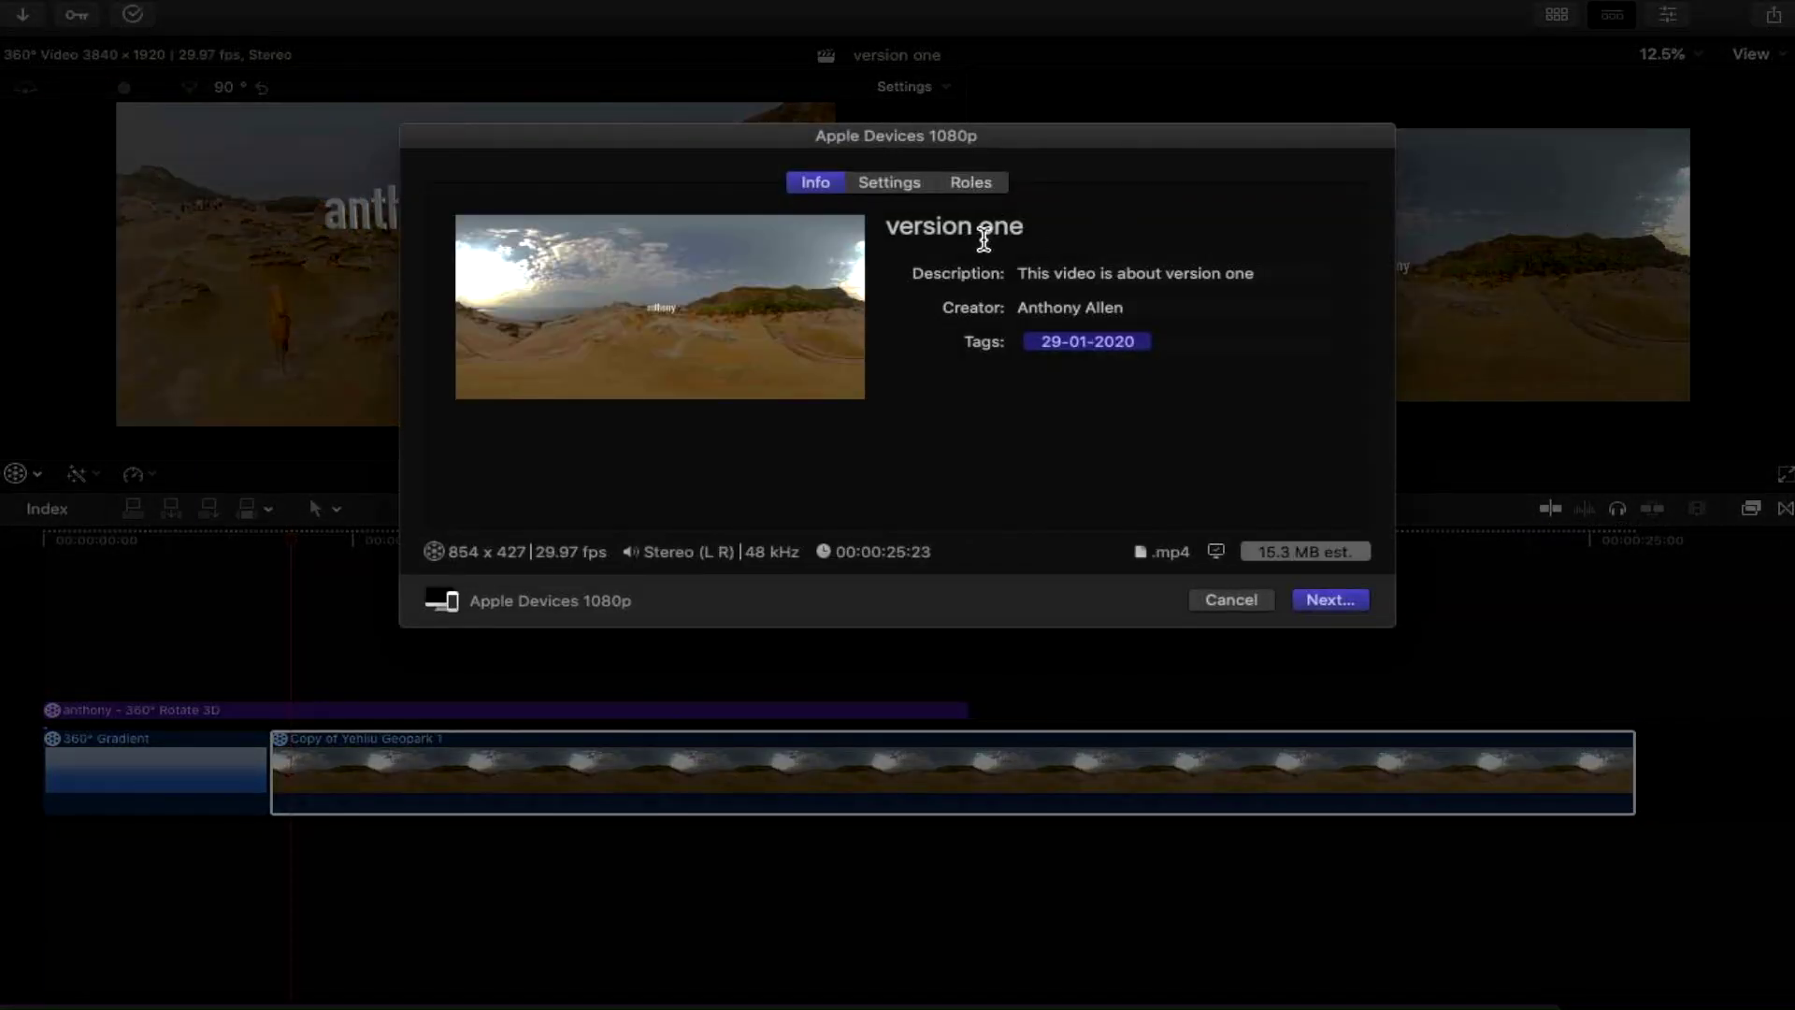
left_click(888, 183)
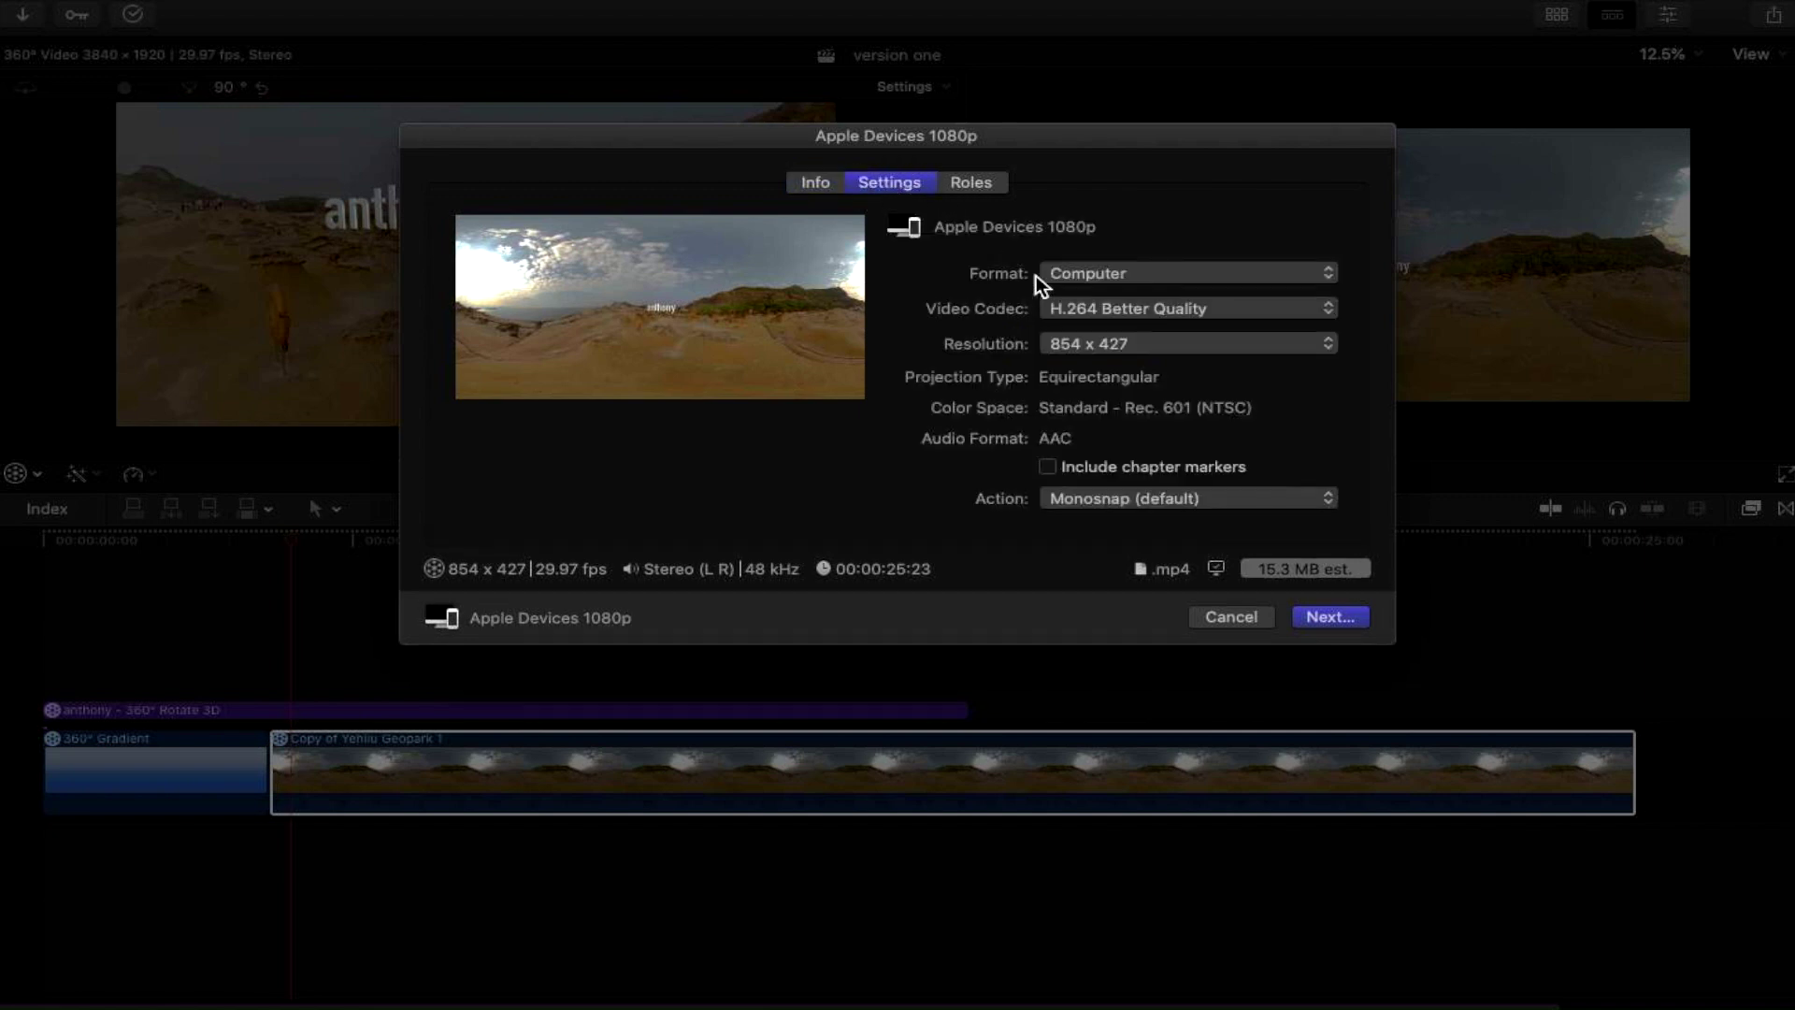
left_click(1180, 344)
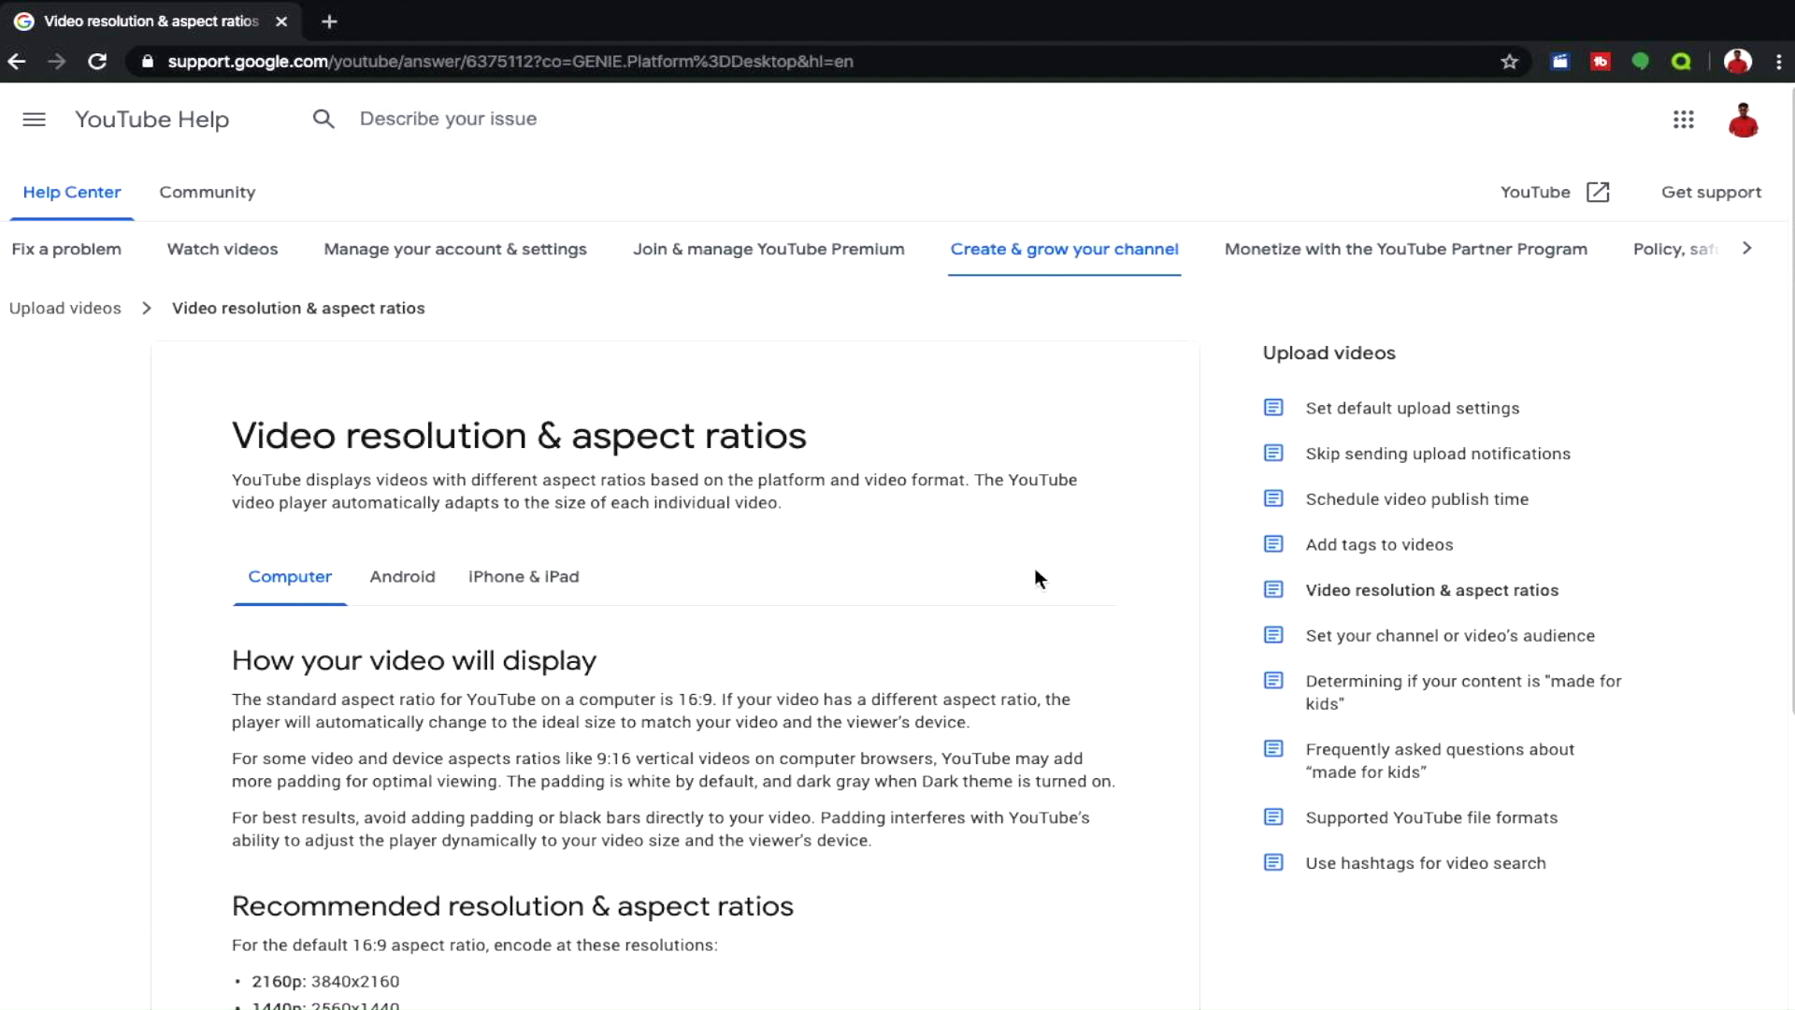
scroll(731, 703, "down", 4)
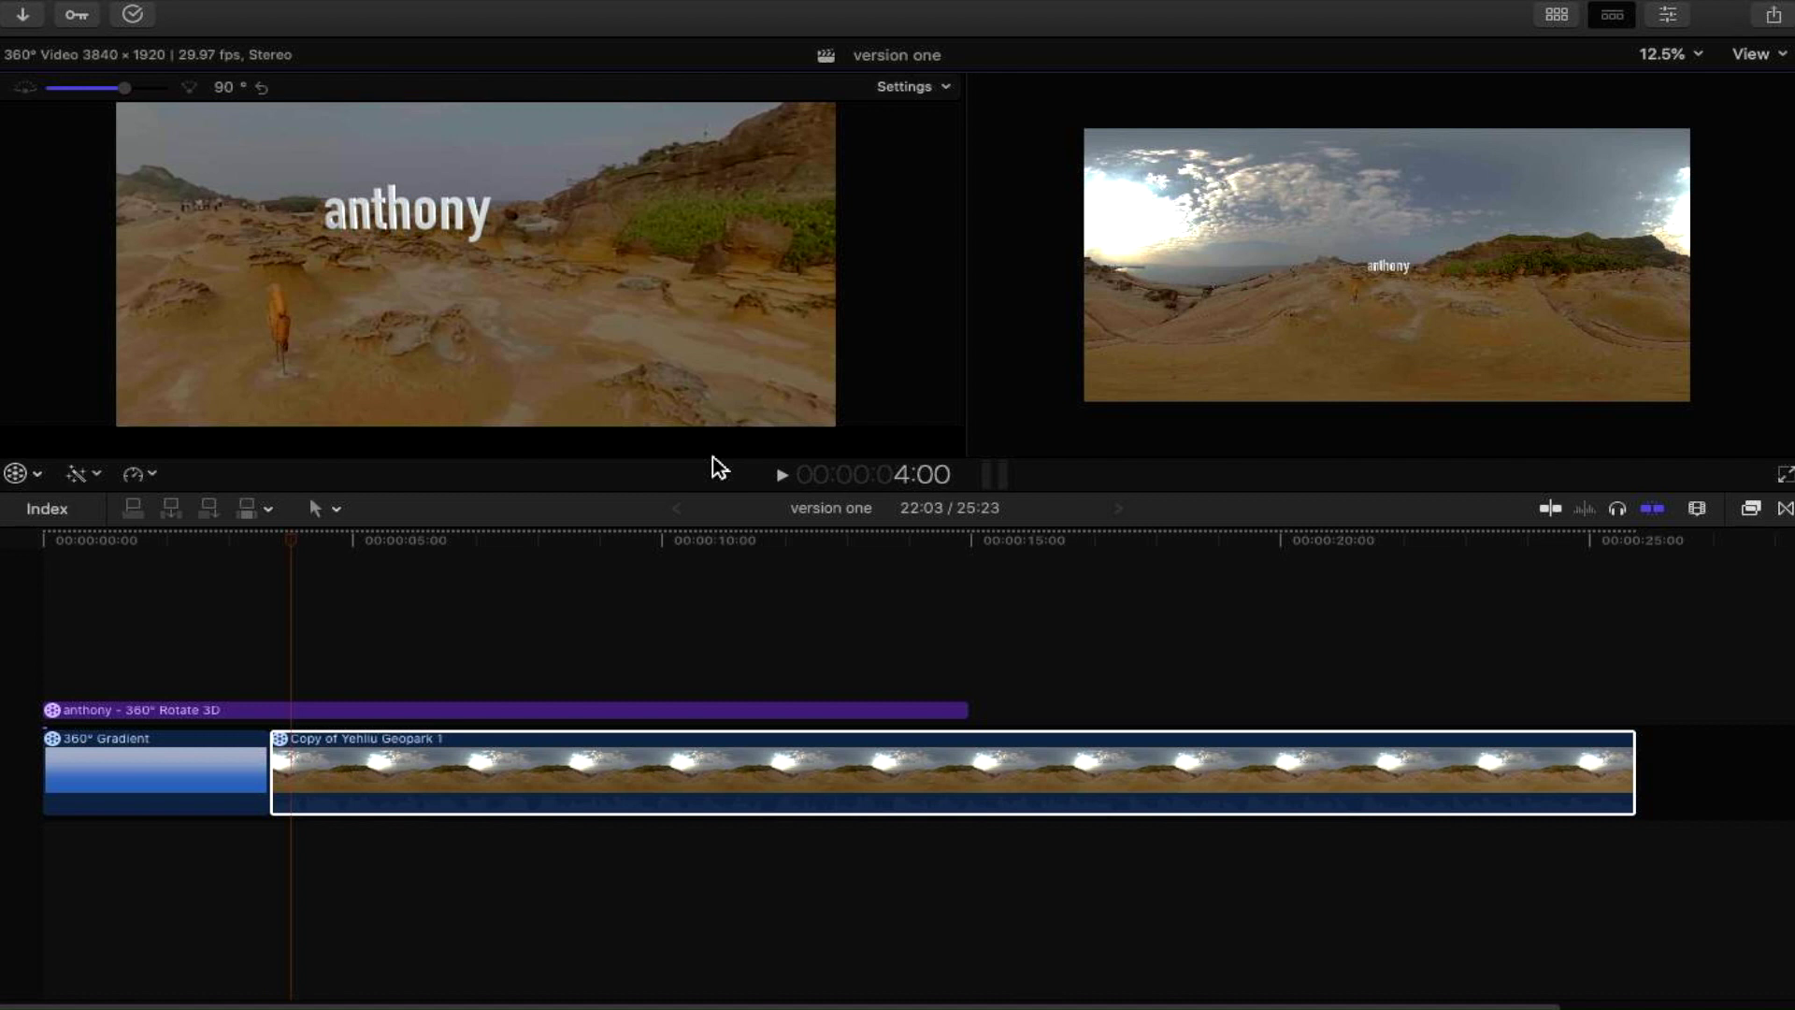
- Start an Apple Devices 1080p export of the project and bring up the resolution choices in its settings
left_click(1781, 21)
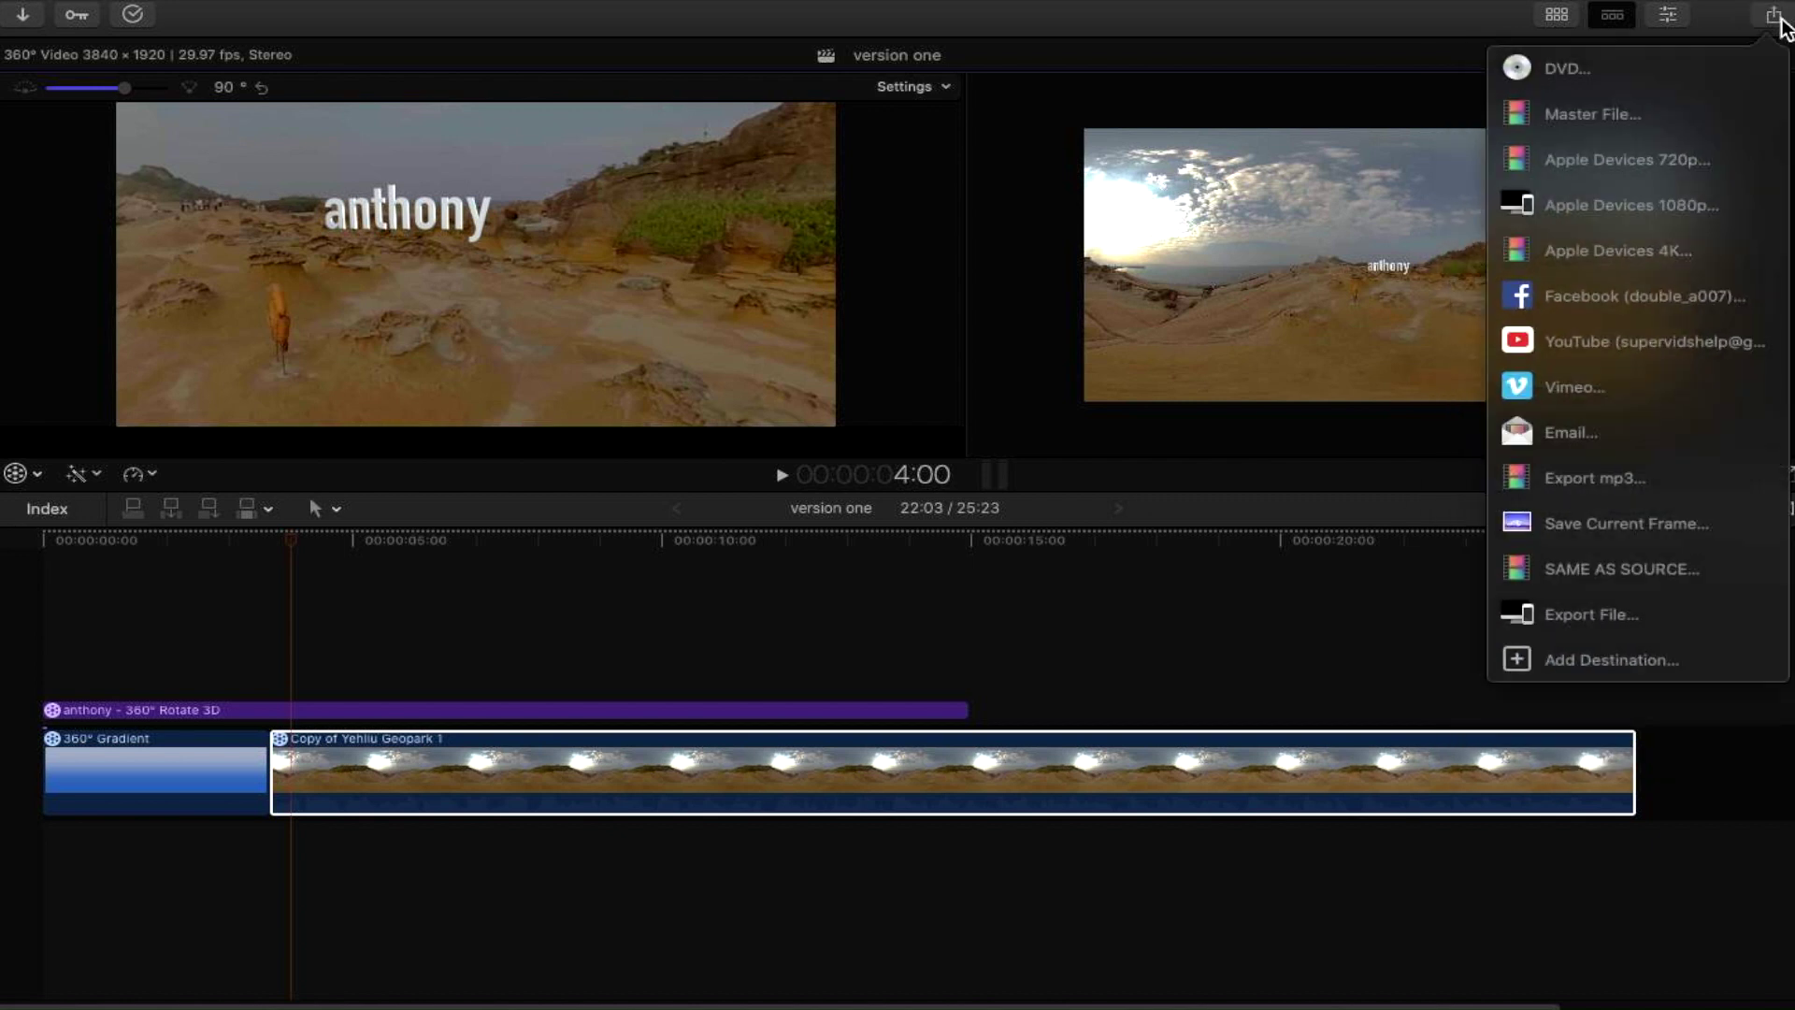
left_click(1627, 223)
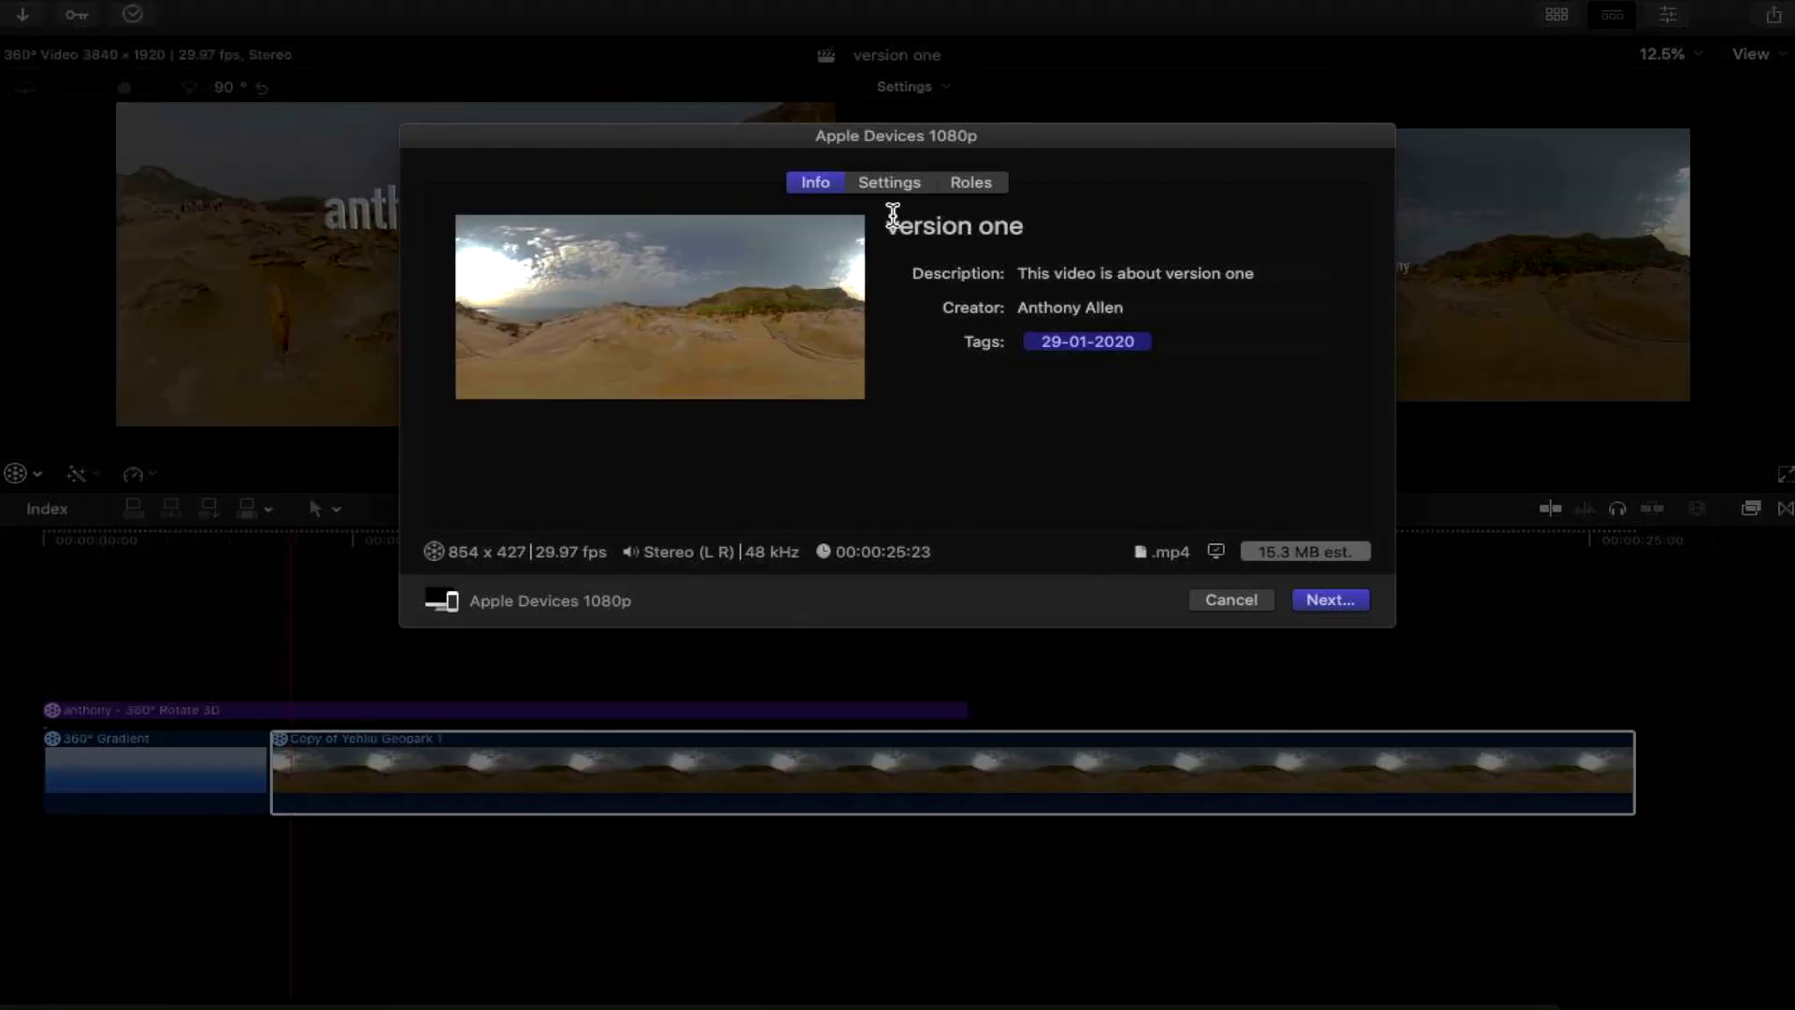
left_click(891, 184)
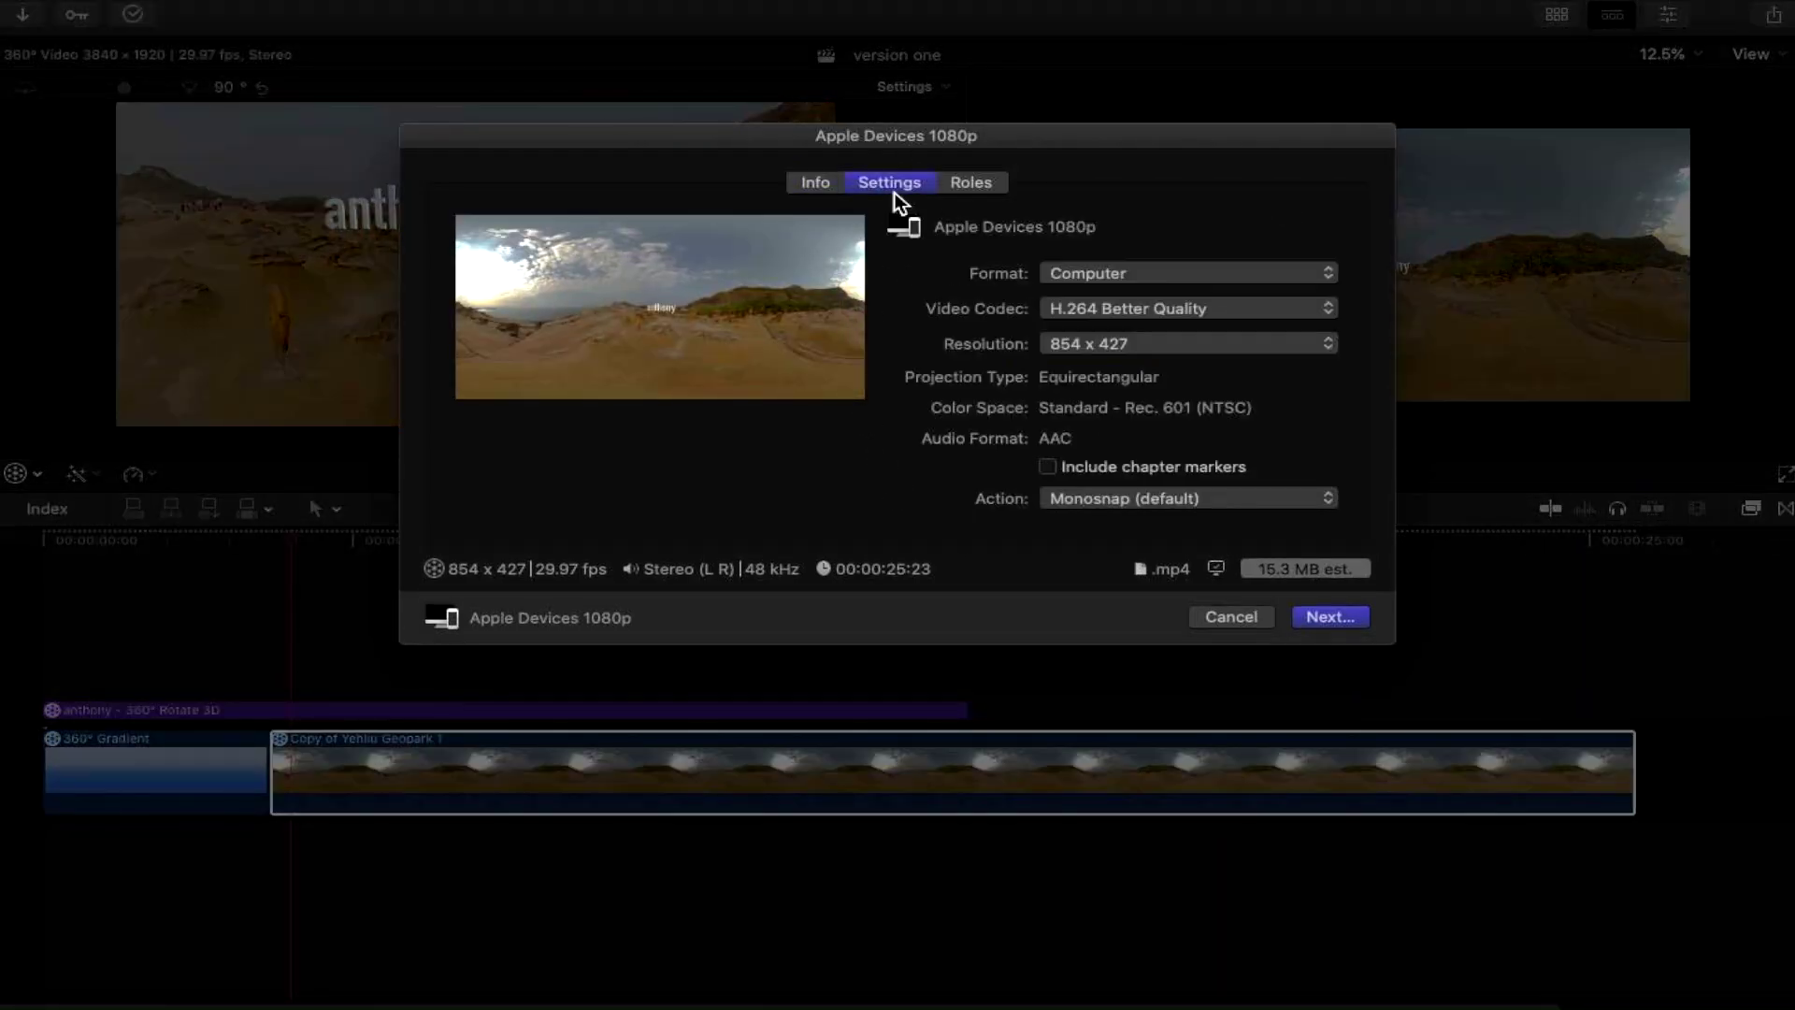
left_click(1187, 340)
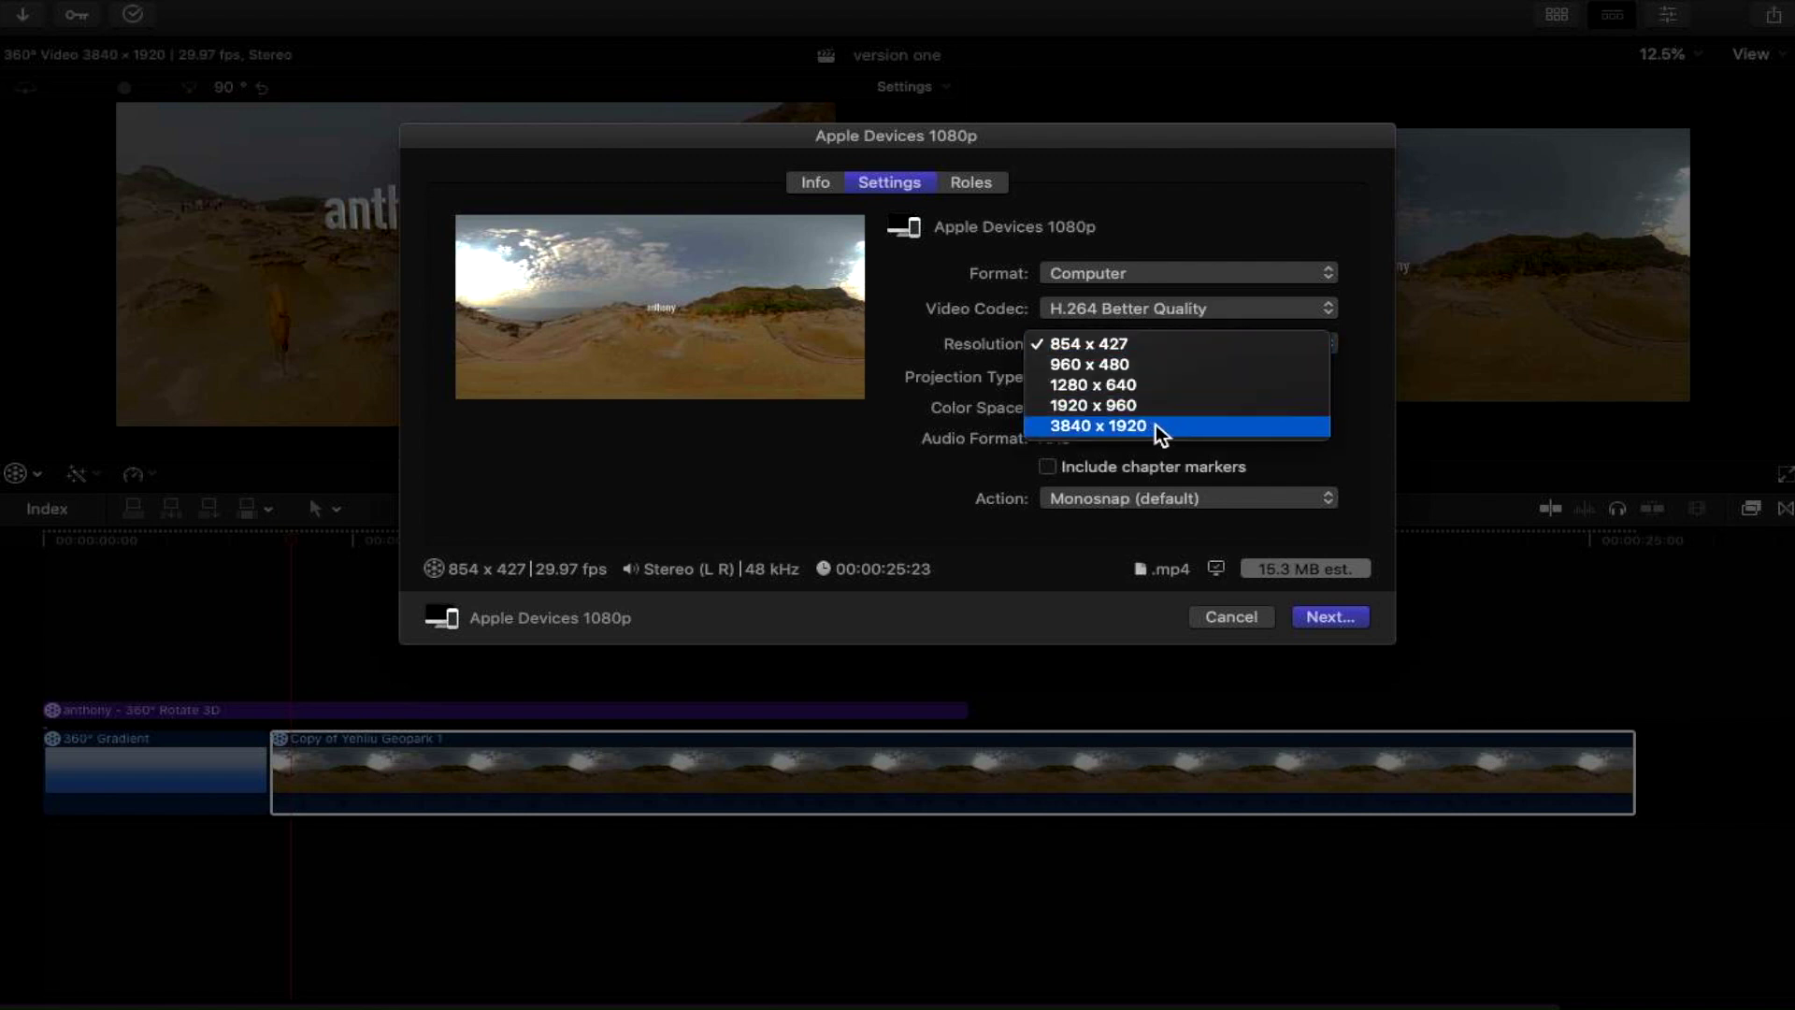